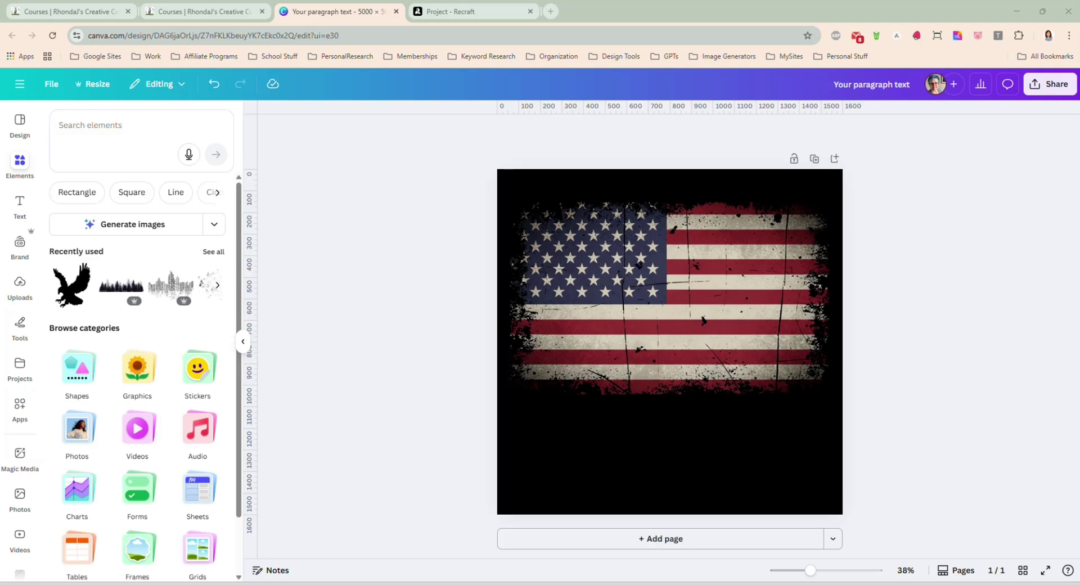
- Nudge the distressed flag image slightly higher on the black page, keeping it centred
{"action": "left_click", "coordinate": [715, 278]}
{"action": "left_click_drag", "start_coordinate": [691, 289], "coordinate": [694, 285]}
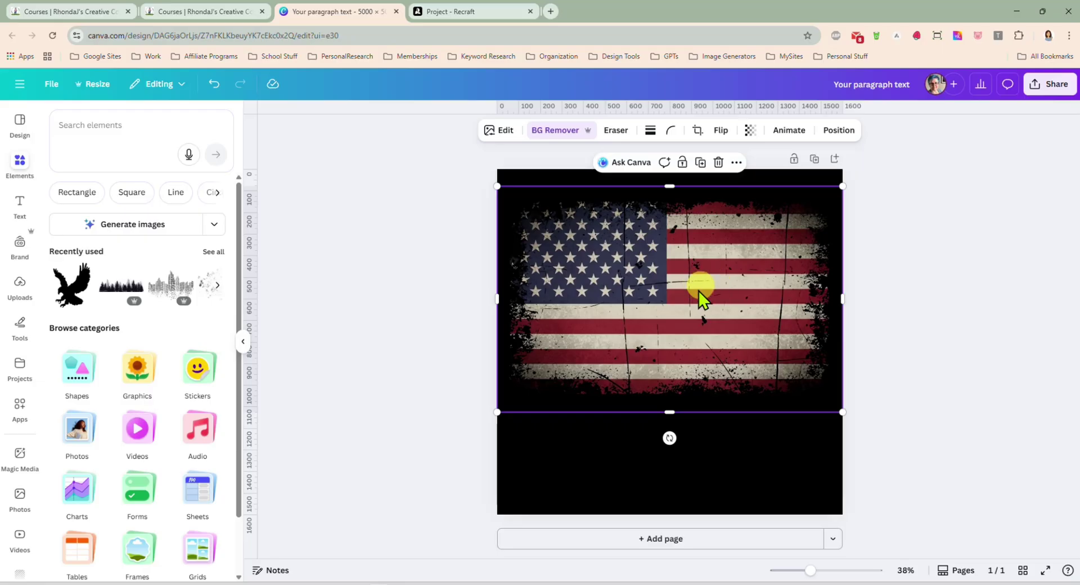
{"action": "left_click_drag", "start_coordinate": [696, 297], "coordinate": [694, 289]}
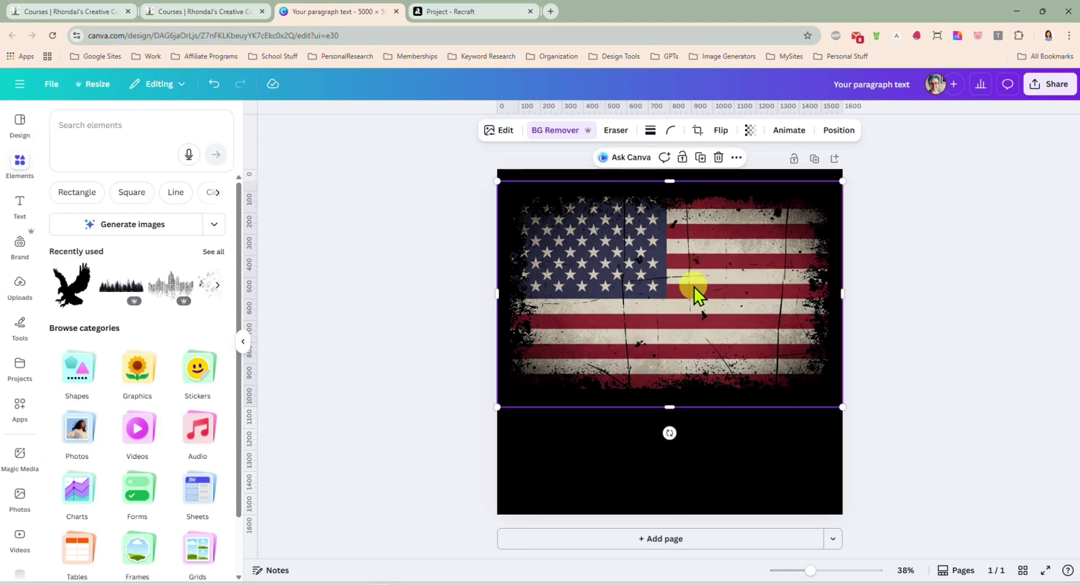
- Search Elements for 'black silhouette soldier' and add the soldier scene graphic
{"action": "left_click", "coordinate": [127, 128]}
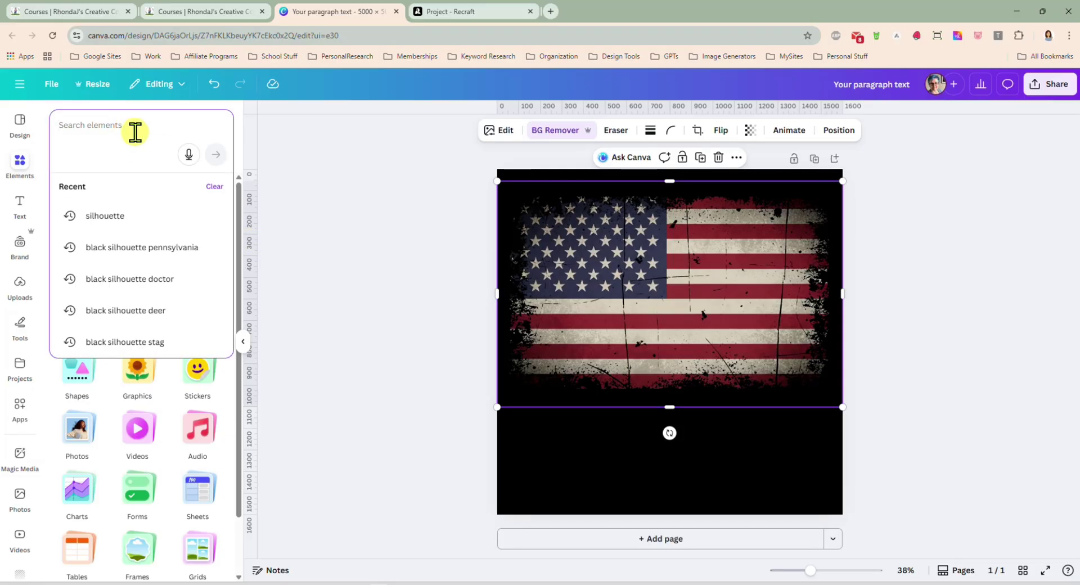
{"action": "type", "text": "black si"}
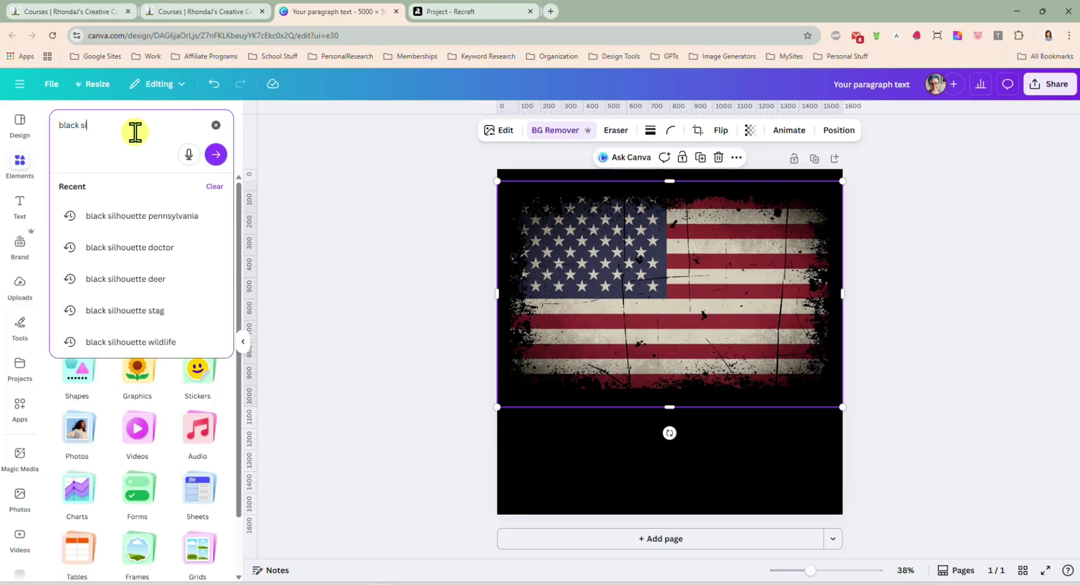
{"action": "type", "text": "lhouette so"}
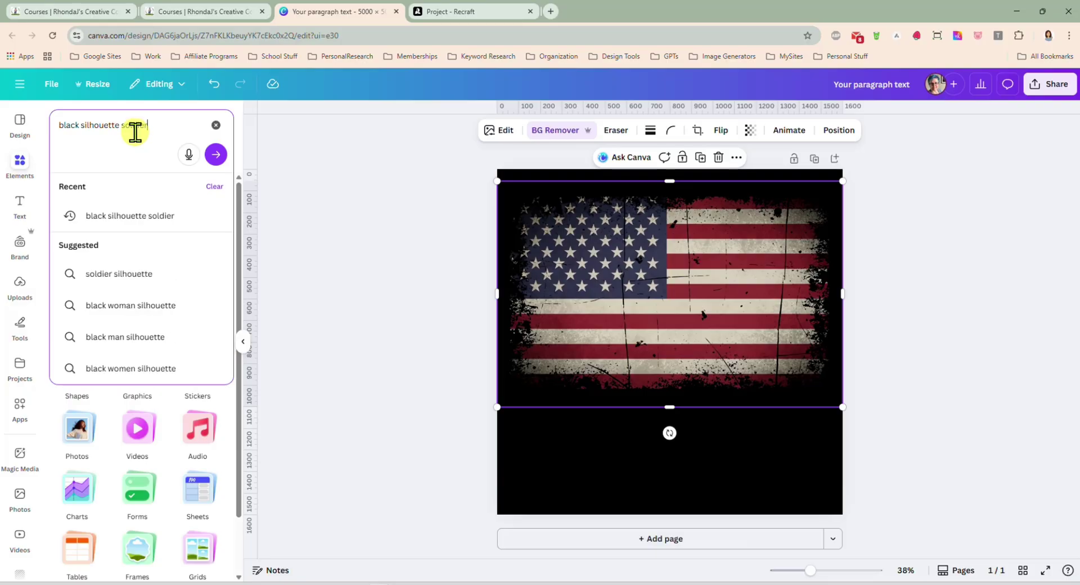
{"action": "type", "text": "ldier"}
{"action": "key", "text": "Return"}
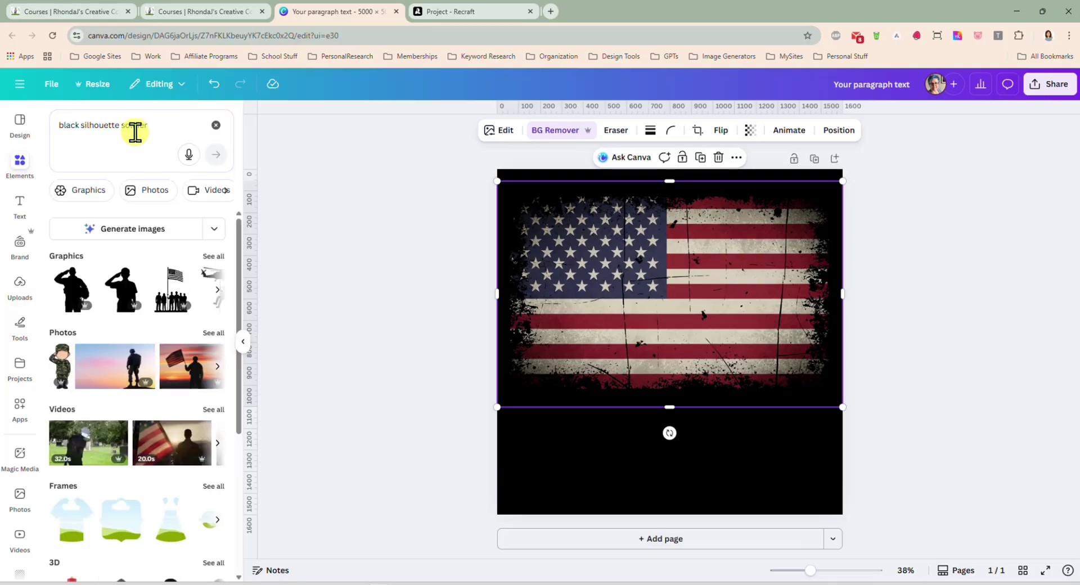
{"action": "left_click", "coordinate": [215, 255]}
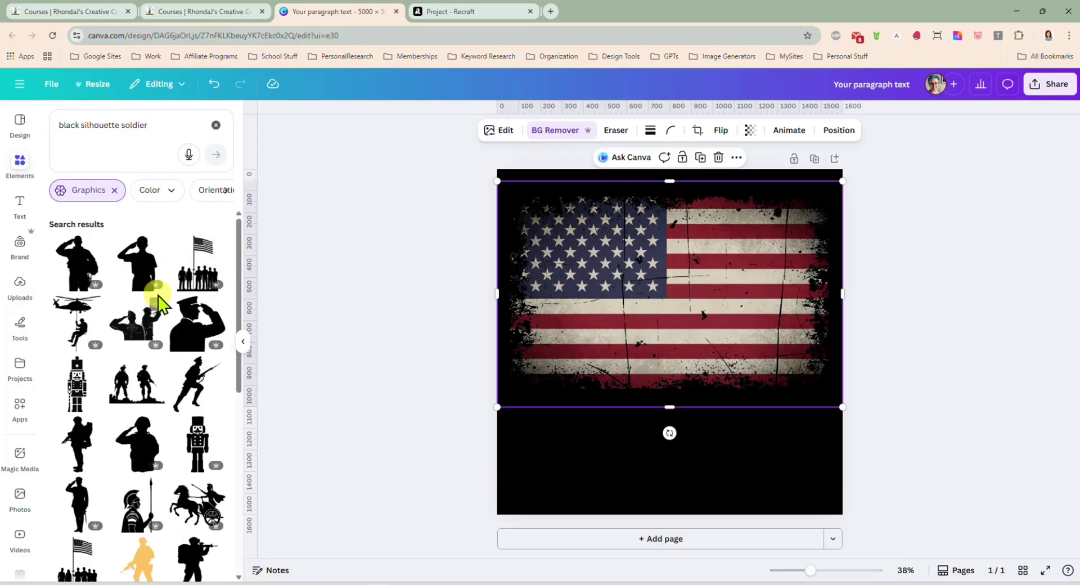
{"action": "scroll", "coordinate": [171, 348], "scroll_direction": "down", "scroll_amount": 2}
{"action": "scroll", "coordinate": [170, 341], "scroll_direction": "down", "scroll_amount": 5}
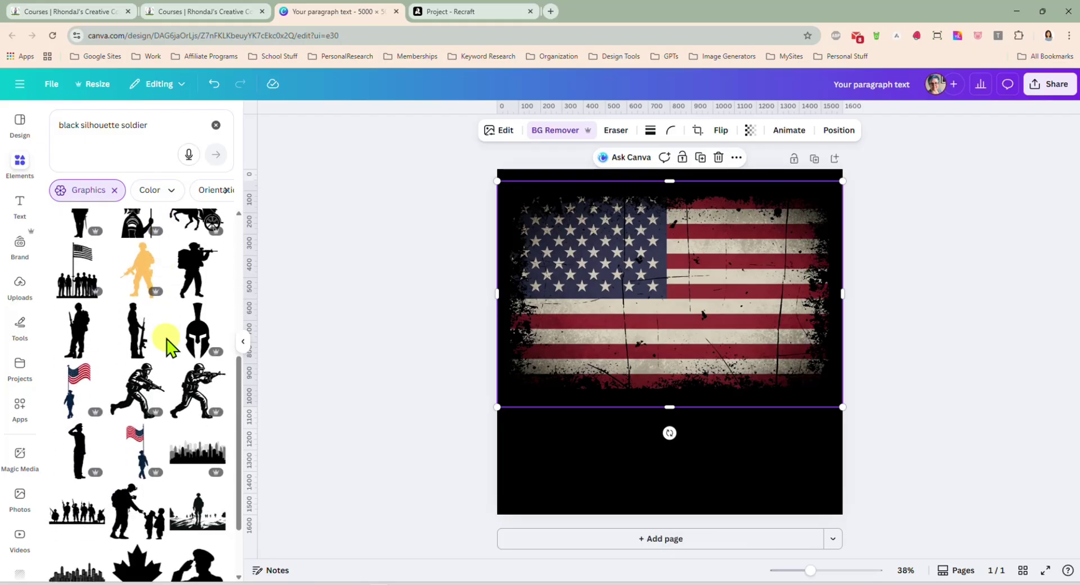
{"action": "scroll", "coordinate": [166, 344], "scroll_direction": "down", "scroll_amount": 3}
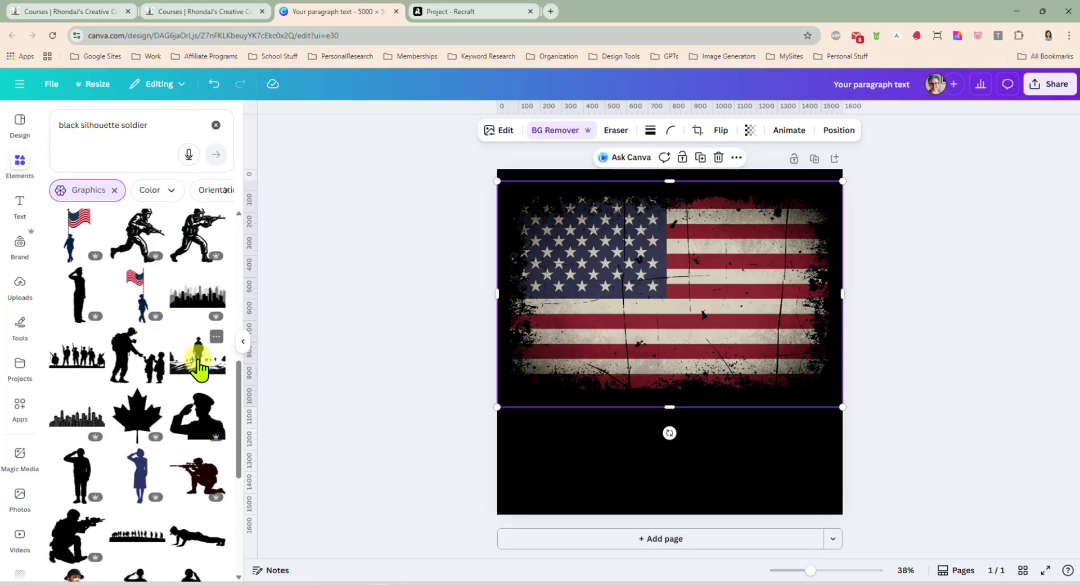
{"action": "left_click", "coordinate": [198, 368]}
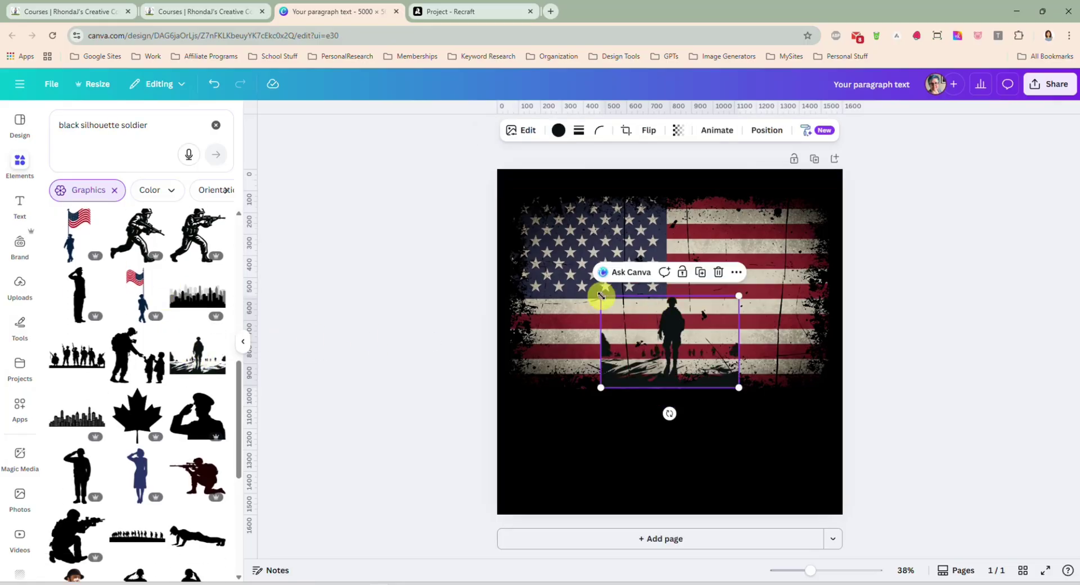
- Enlarge the soldier scene to flag width, make its background pure black, and centre it over the flag
{"action": "left_click_drag", "start_coordinate": [601, 295], "coordinate": [491, 259]}
{"action": "left_click_drag", "start_coordinate": [736, 388], "coordinate": [842, 431]}
{"action": "left_click_drag", "start_coordinate": [685, 337], "coordinate": [684, 317]}
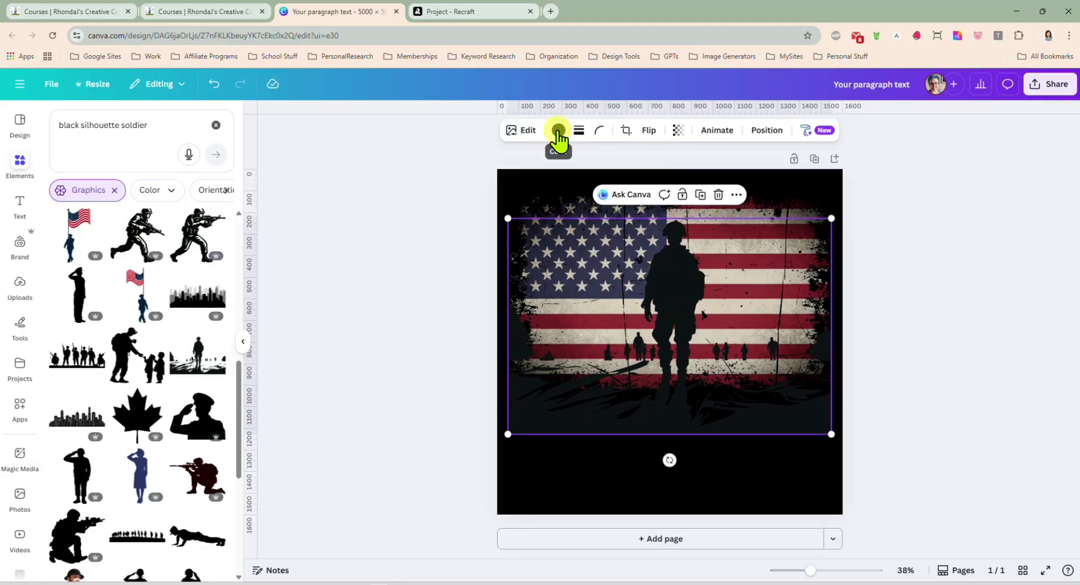
{"action": "left_click", "coordinate": [558, 130]}
{"action": "left_click", "coordinate": [61, 390]}
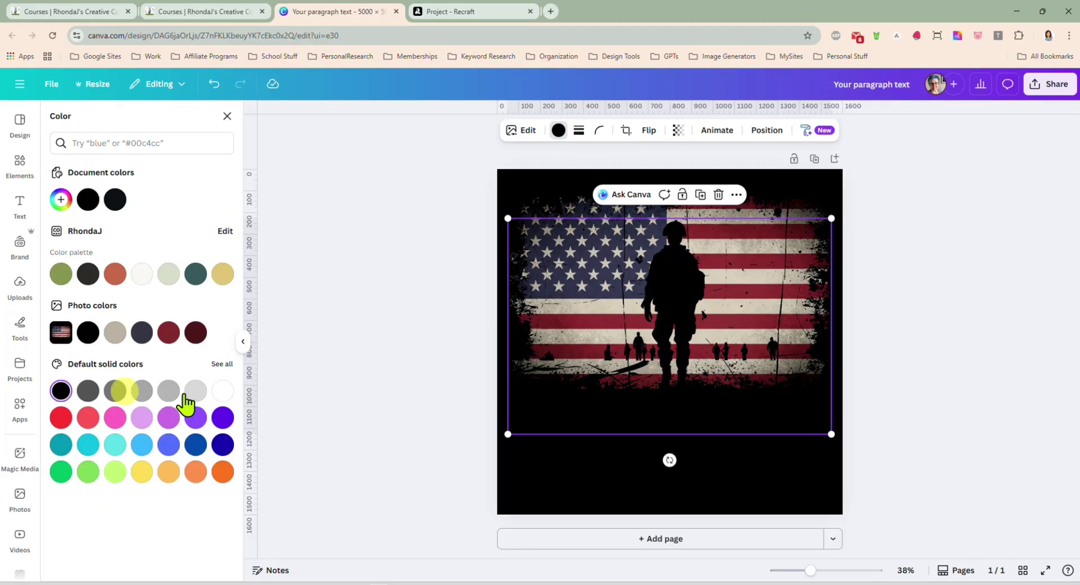
{"action": "left_click_drag", "start_coordinate": [684, 294], "coordinate": [684, 287]}
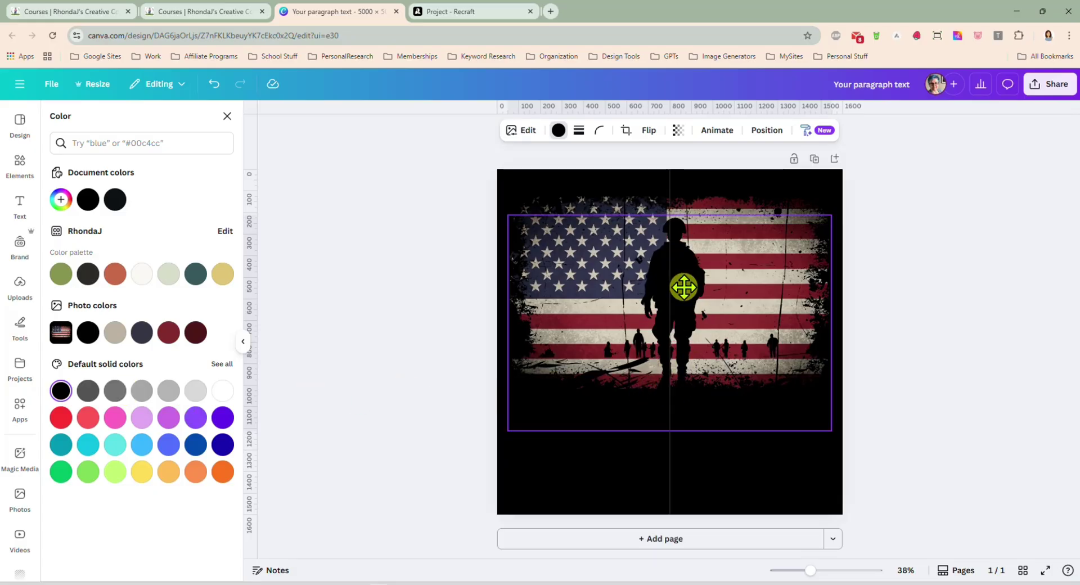
{"action": "left_click_drag", "start_coordinate": [683, 287], "coordinate": [684, 303]}
{"action": "left_click", "coordinate": [897, 386]}
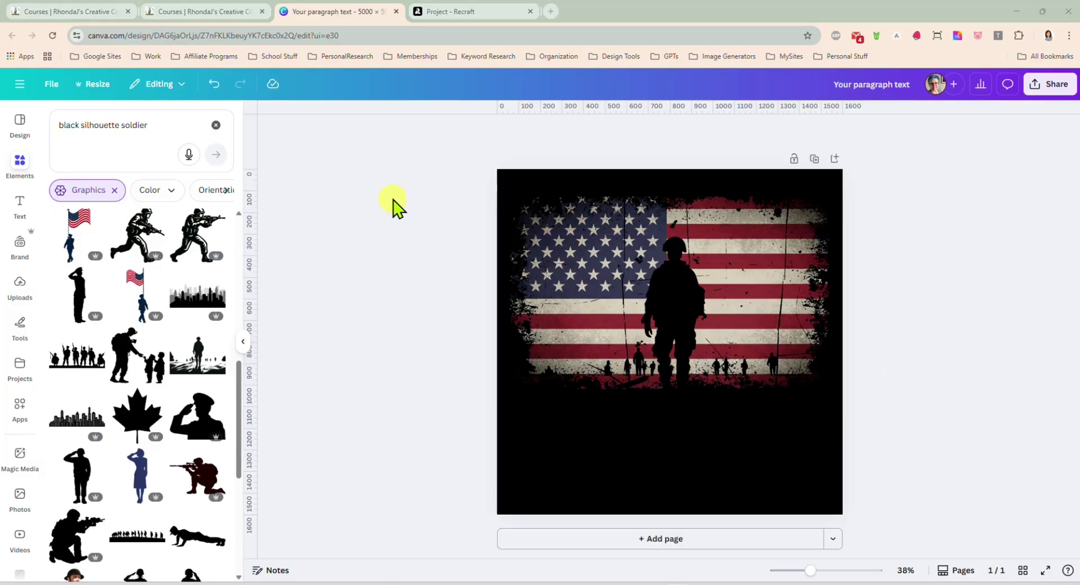
- Add a text box below the soldier, coloured with the flag's beige #D6CBB7 from the eyedropper
{"action": "left_click", "coordinate": [684, 460]}
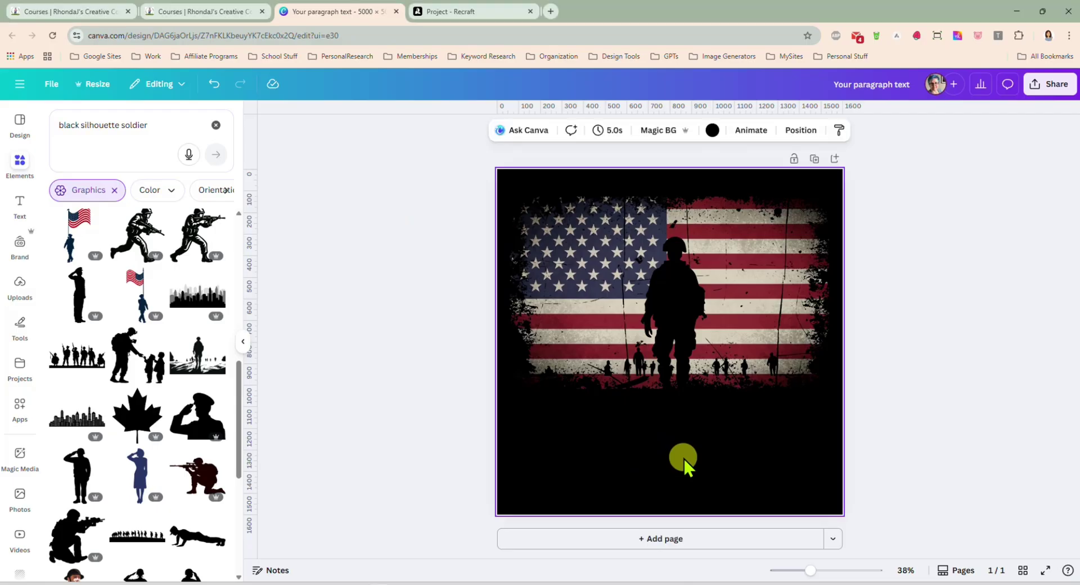
{"action": "key", "text": "t"}
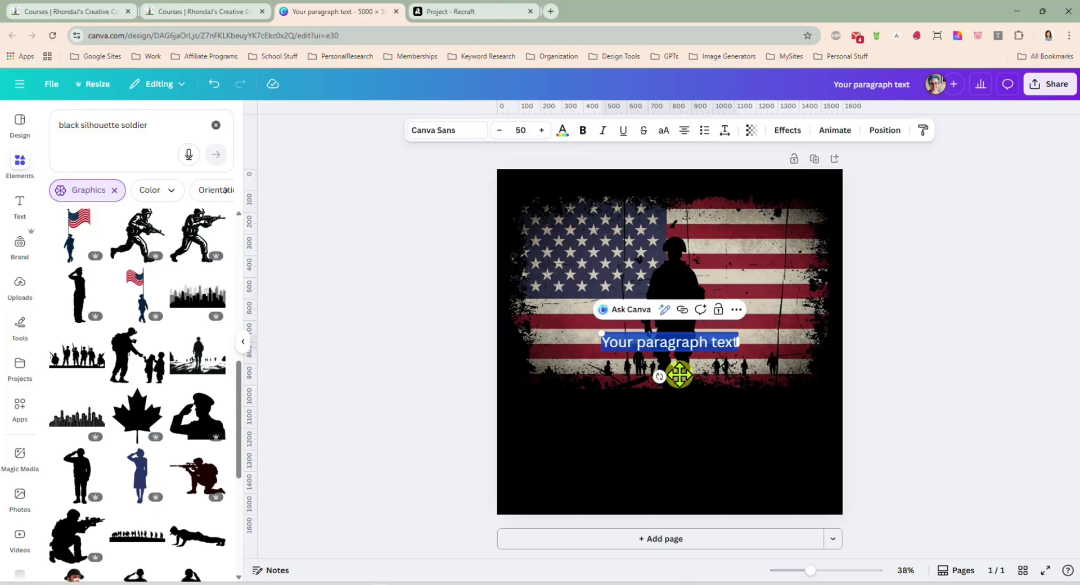
{"action": "left_click_drag", "start_coordinate": [679, 373], "coordinate": [678, 437]}
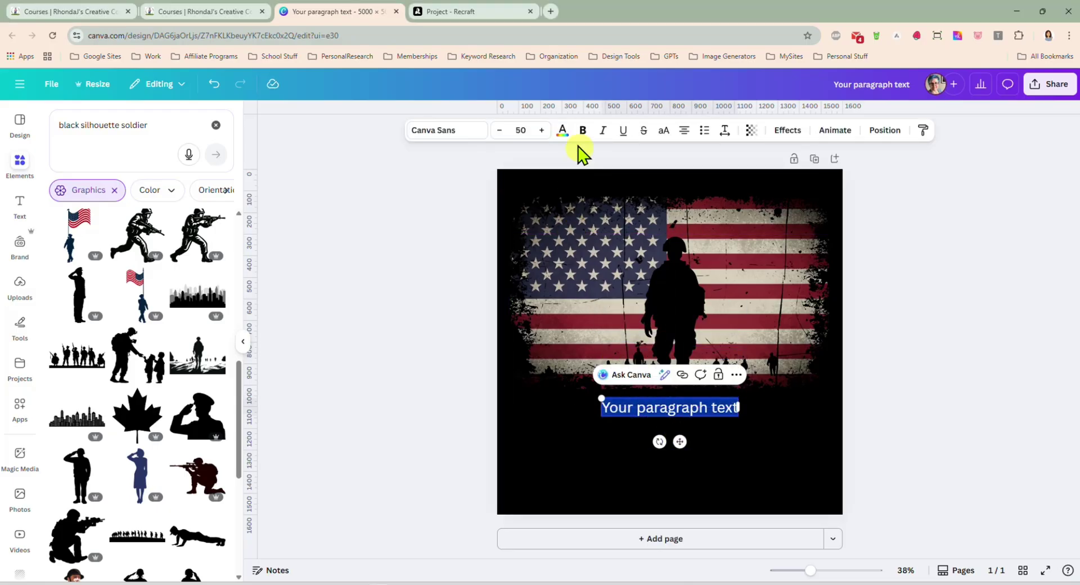
{"action": "left_click", "coordinate": [562, 131]}
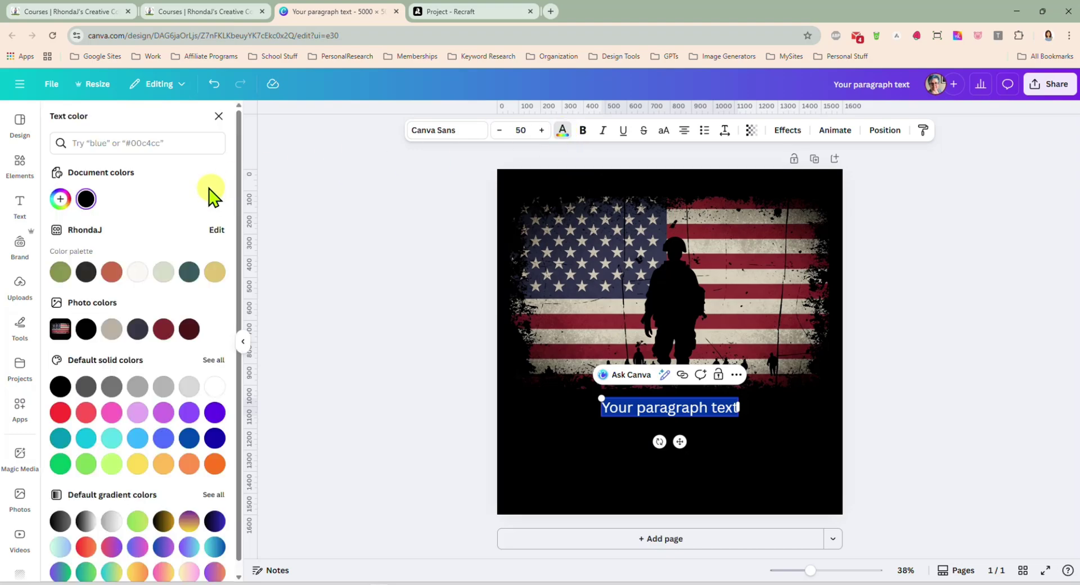
{"action": "left_click", "coordinate": [60, 199]}
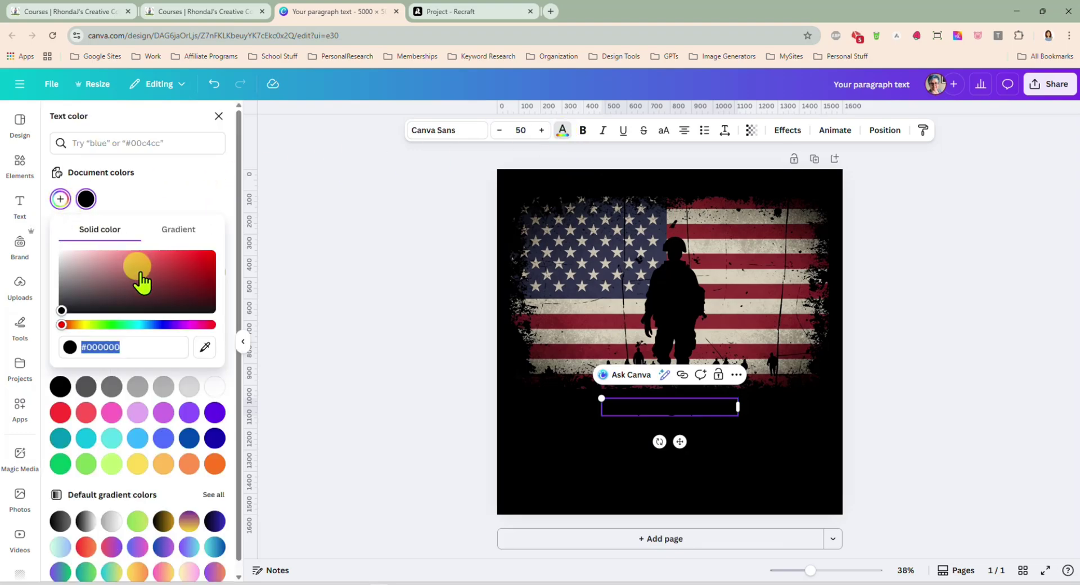
{"action": "left_click", "coordinate": [205, 347]}
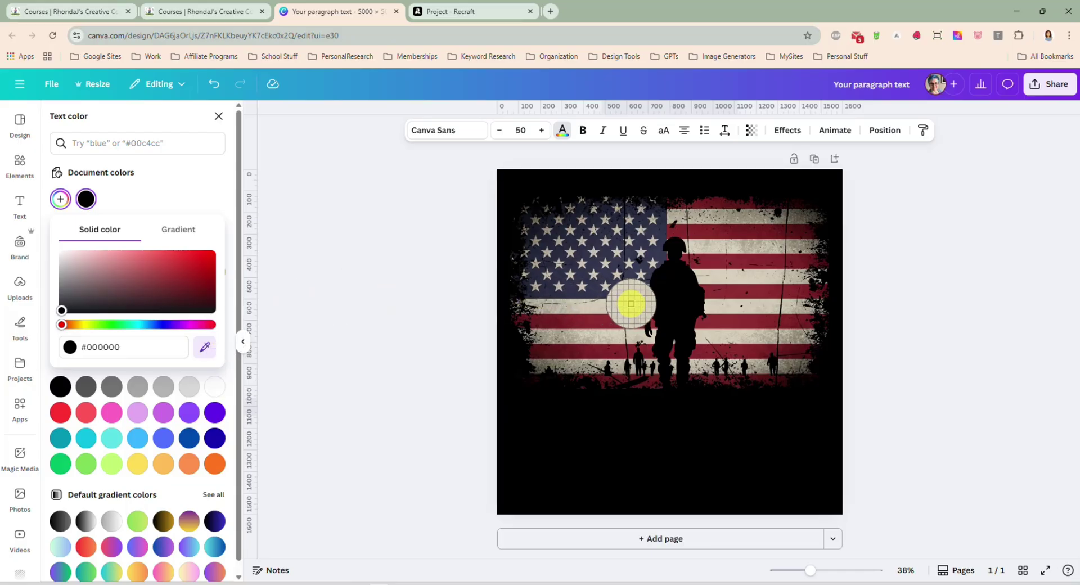
{"action": "left_click", "coordinate": [631, 304]}
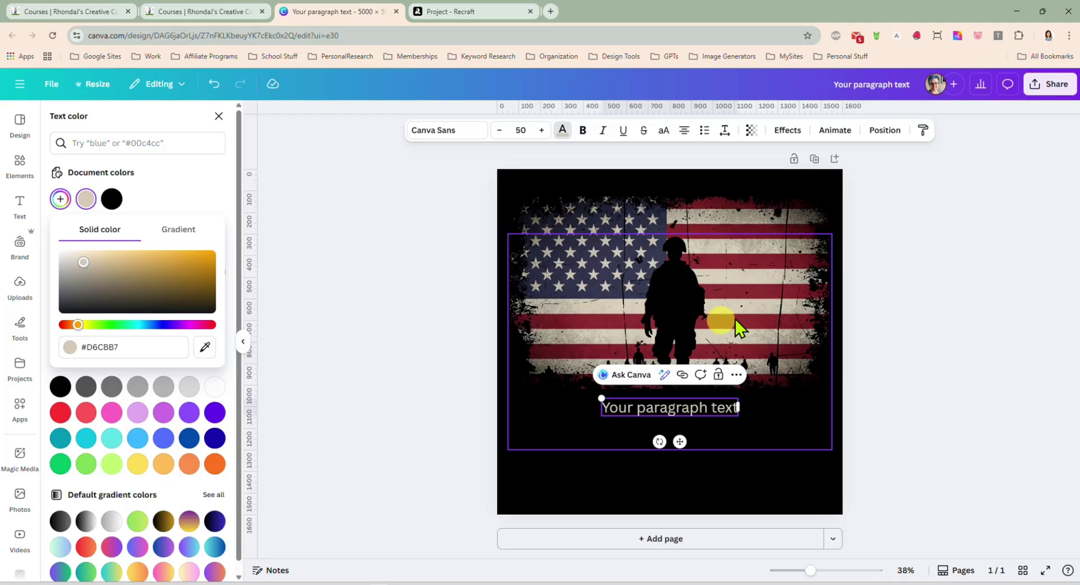
- Replace the placeholder text with the word FREEDOM
{"action": "double_click", "coordinate": [674, 408]}
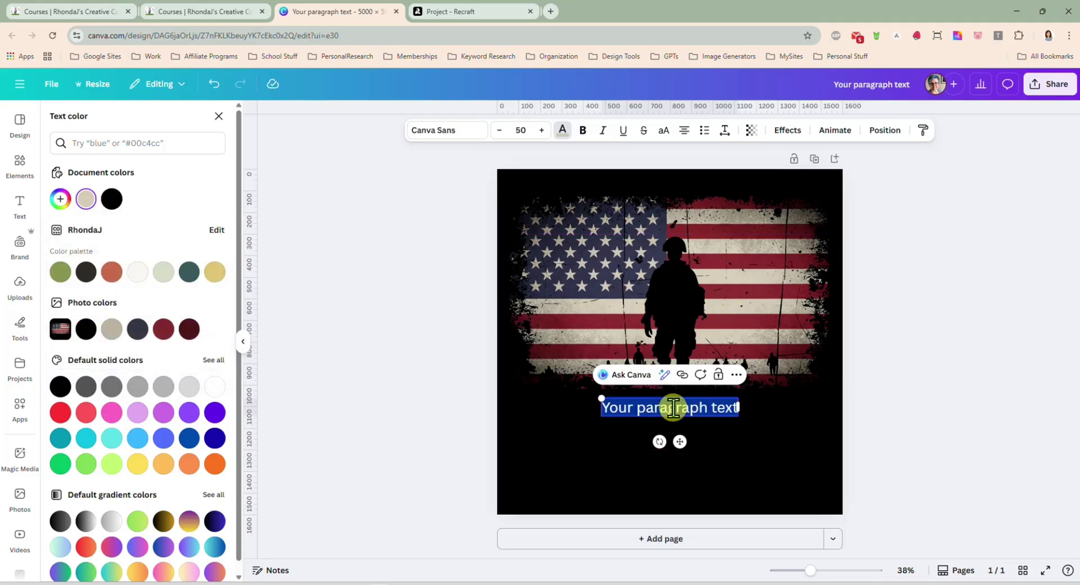
{"action": "type", "text": "FREEDOM"}
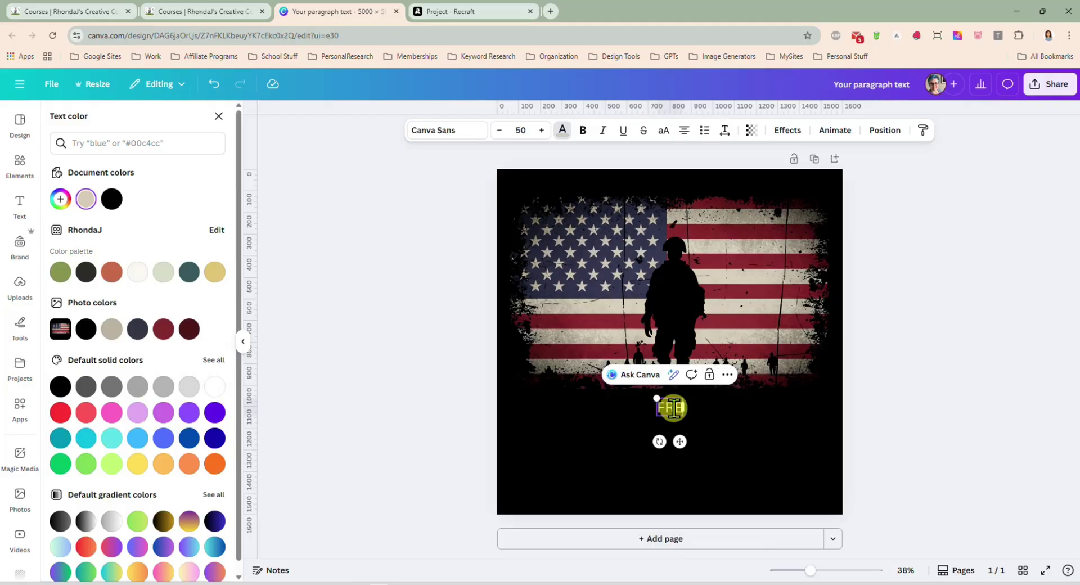
{"action": "double_click", "coordinate": [674, 408]}
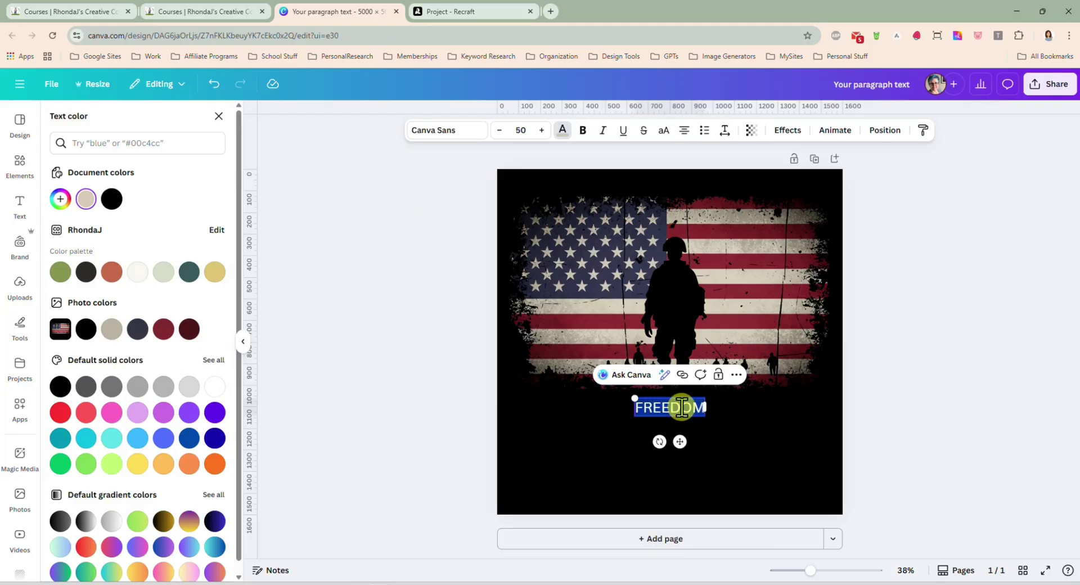
- Set FREEDOM in the Vintage Christmas font, enlarged to nearly the full page width and moved slightly lower
{"action": "left_click", "coordinate": [419, 131]}
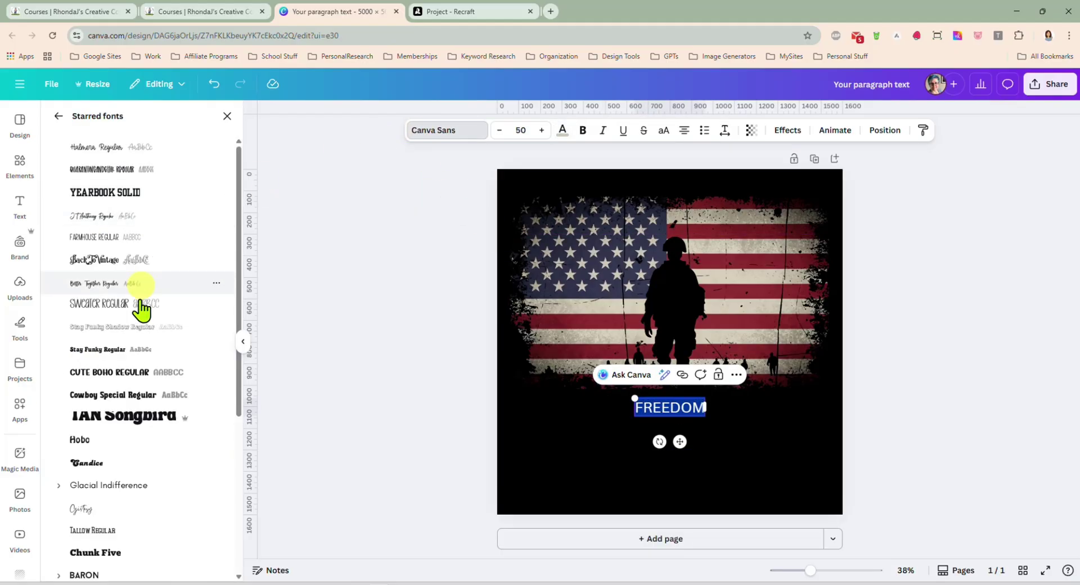
{"action": "scroll", "coordinate": [173, 333], "scroll_direction": "down", "scroll_amount": 1}
{"action": "scroll", "coordinate": [174, 333], "scroll_direction": "up", "scroll_amount": 1}
{"action": "scroll", "coordinate": [180, 273], "scroll_direction": "down", "scroll_amount": 4}
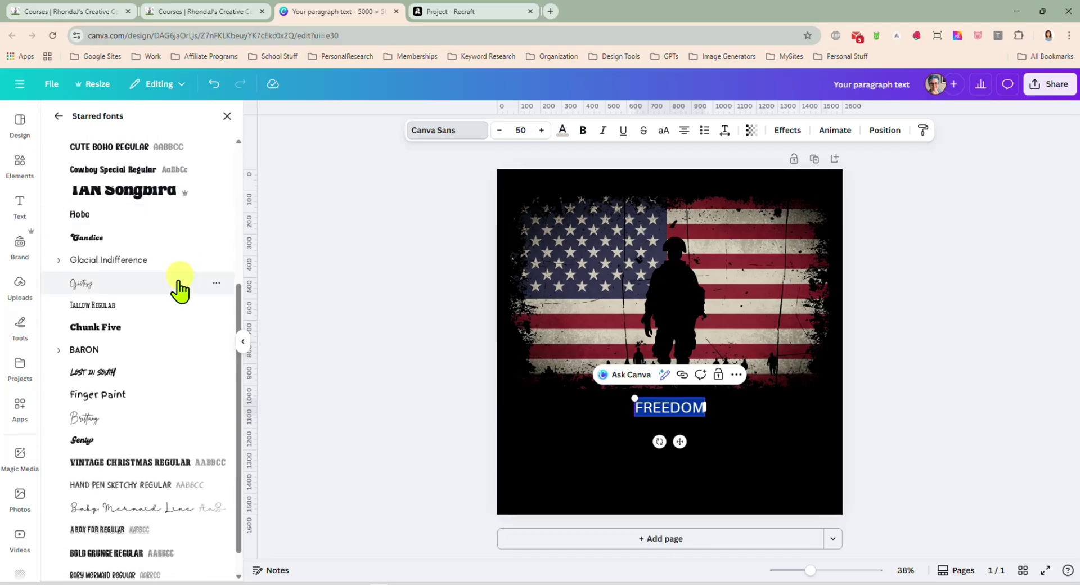
{"action": "left_click", "coordinate": [155, 463]}
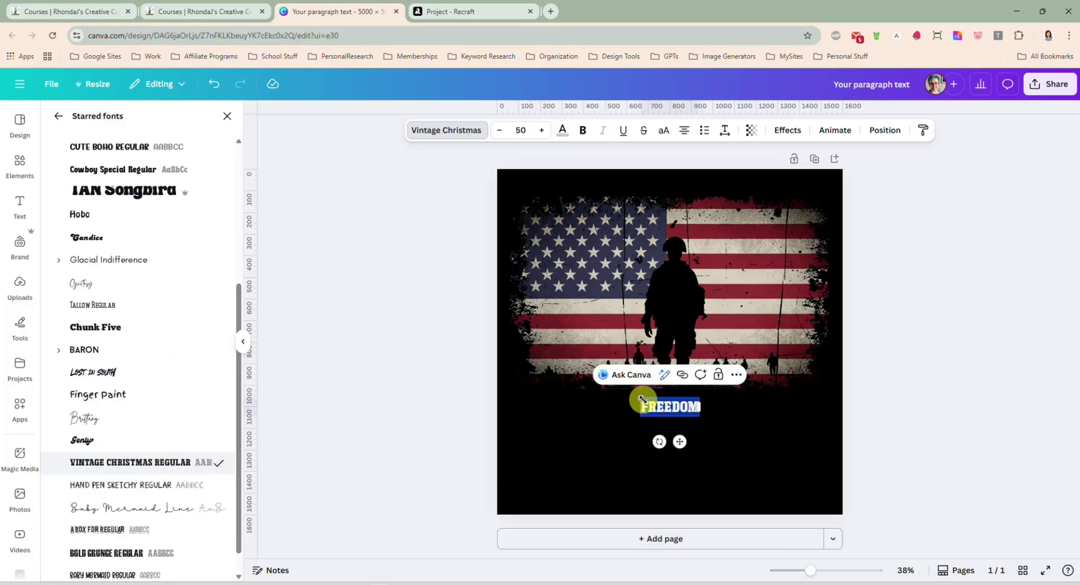
{"action": "left_click_drag", "start_coordinate": [641, 398], "coordinate": [535, 378]}
{"action": "left_click_drag", "start_coordinate": [700, 415], "coordinate": [826, 453]}
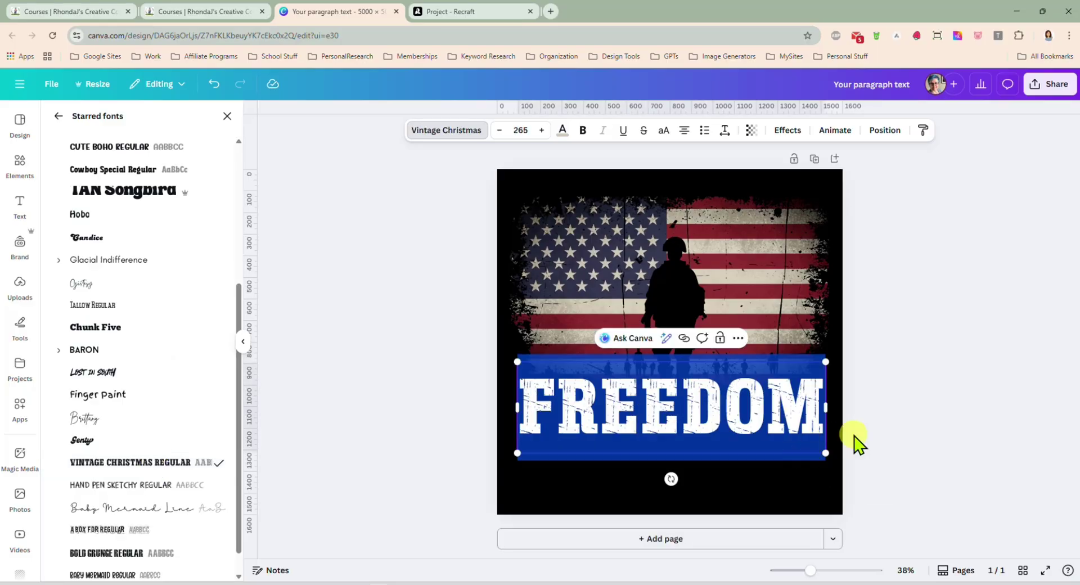
{"action": "key", "text": "Escape"}
{"action": "left_click_drag", "start_coordinate": [683, 415], "coordinate": [670, 447]}
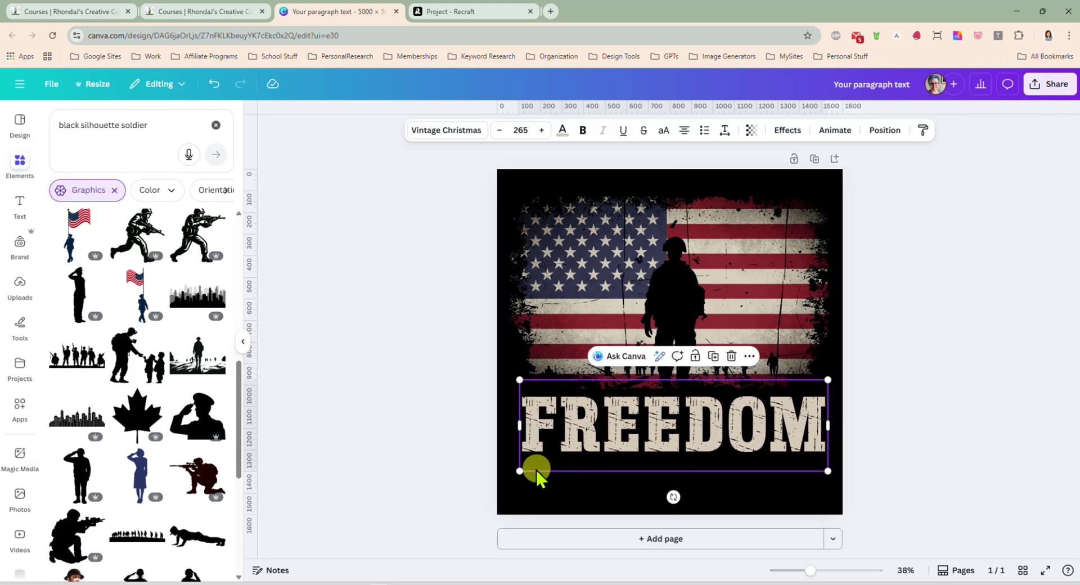
{"action": "left_click_drag", "start_coordinate": [828, 380], "coordinate": [836, 381]}
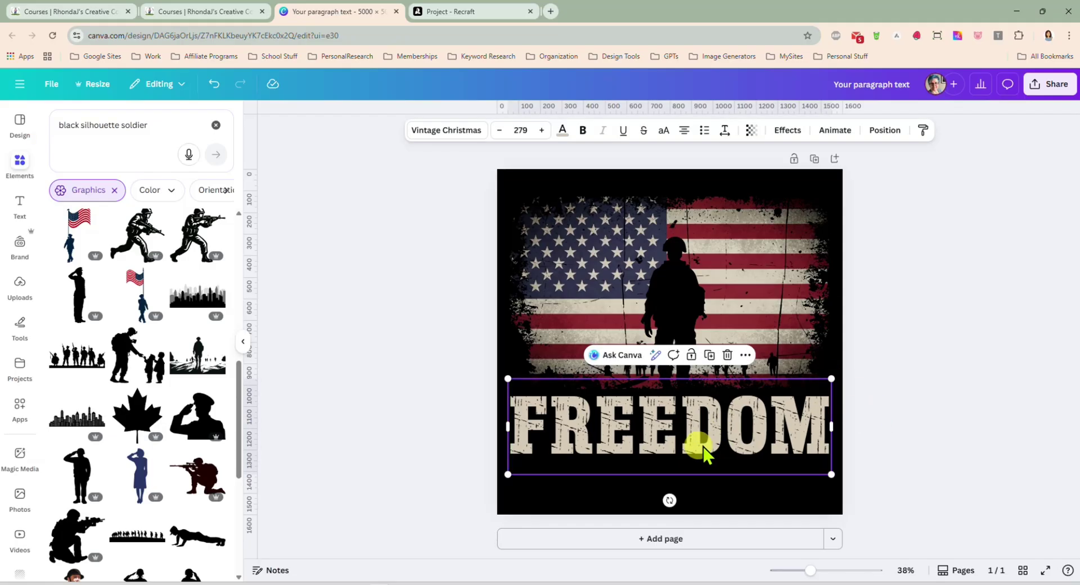
- Select all elements and nudge the whole design slightly down to the centre
{"action": "left_click_drag", "start_coordinate": [882, 386], "coordinate": [500, 179]}
{"action": "left_click_drag", "start_coordinate": [767, 346], "coordinate": [766, 354]}
{"action": "left_click", "coordinate": [912, 346]}
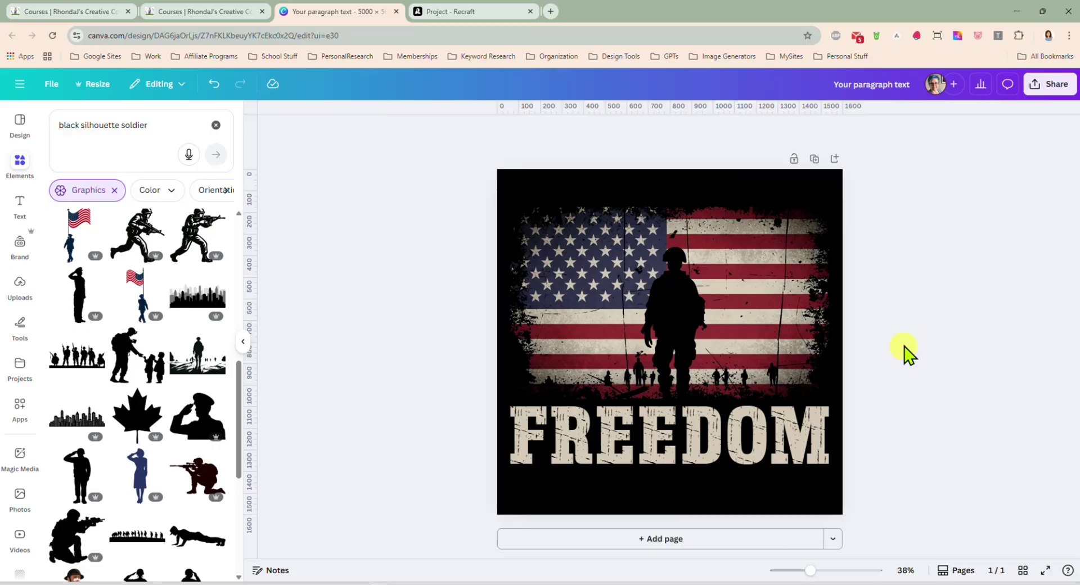
- Duplicate the page and delete the soldier silhouette from page 2
{"action": "left_click", "coordinate": [814, 159]}
{"action": "left_click", "coordinate": [680, 307]}
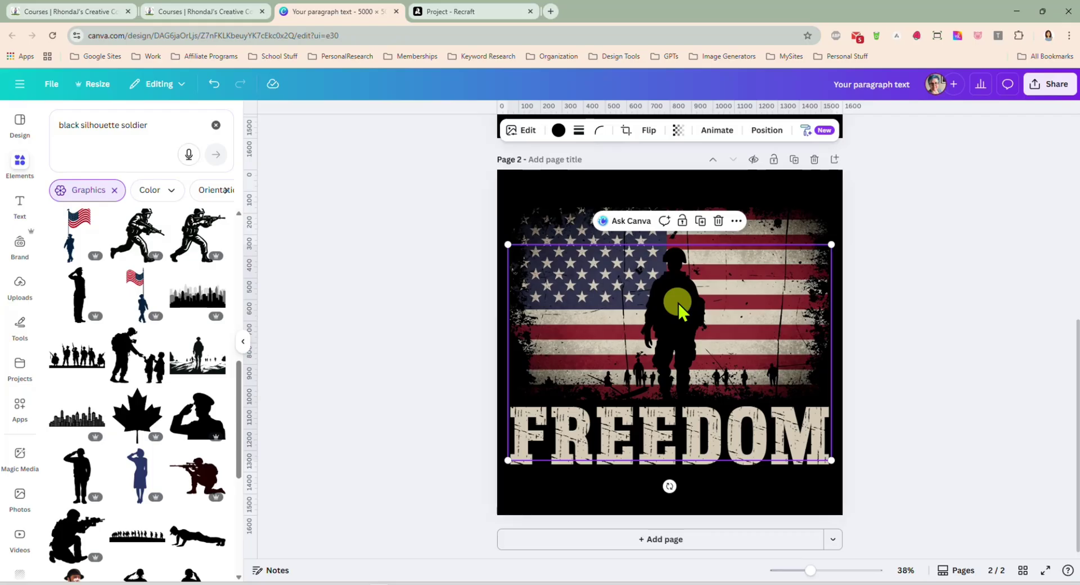
{"action": "key", "text": "Delete"}
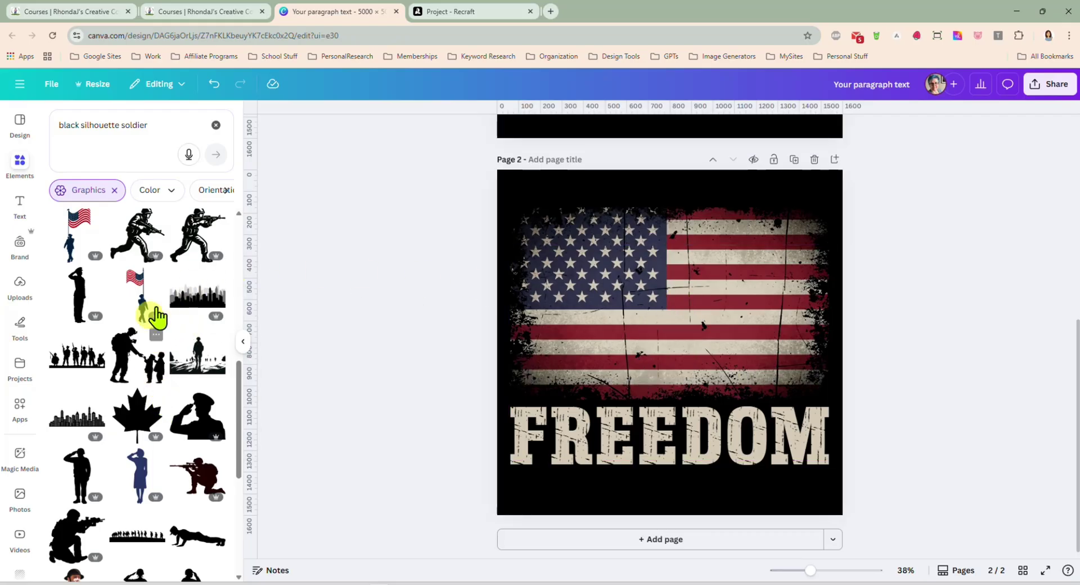
- Search Elements for 'black silhouette firefighter' and browse the results
{"action": "double_click", "coordinate": [130, 125]}
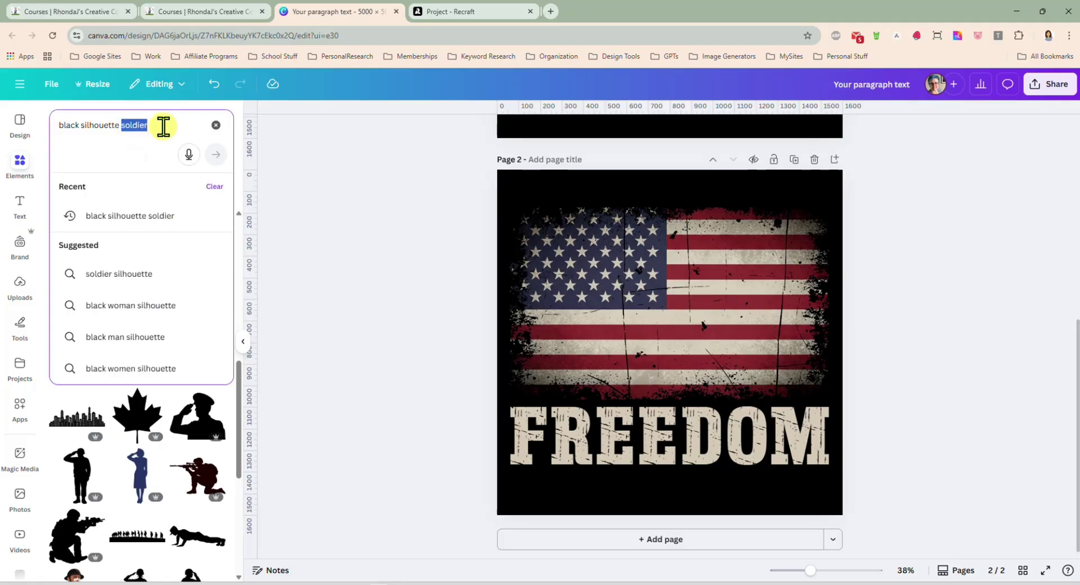
{"action": "type", "text": "fire"}
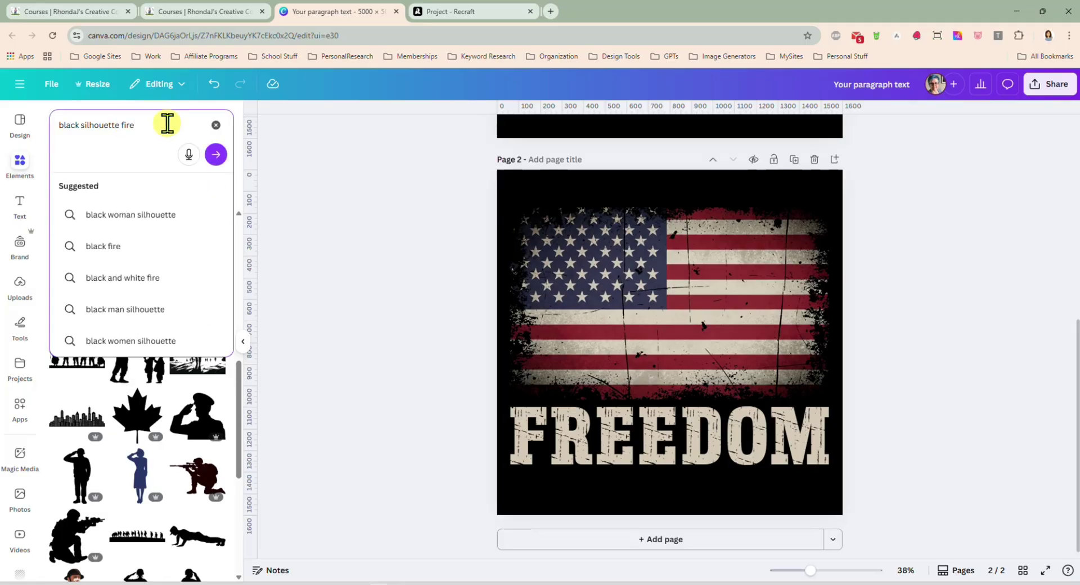
{"action": "type", "text": "fighter"}
{"action": "key", "text": "Return"}
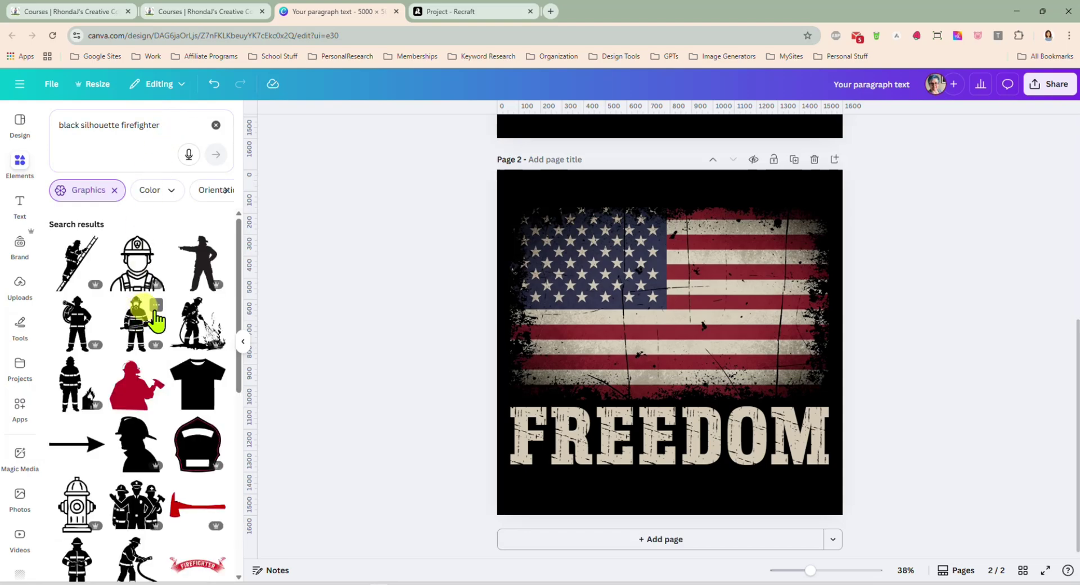
{"action": "scroll", "coordinate": [164, 303], "scroll_direction": "down", "scroll_amount": 3}
{"action": "scroll", "coordinate": [197, 337], "scroll_direction": "down", "scroll_amount": 6}
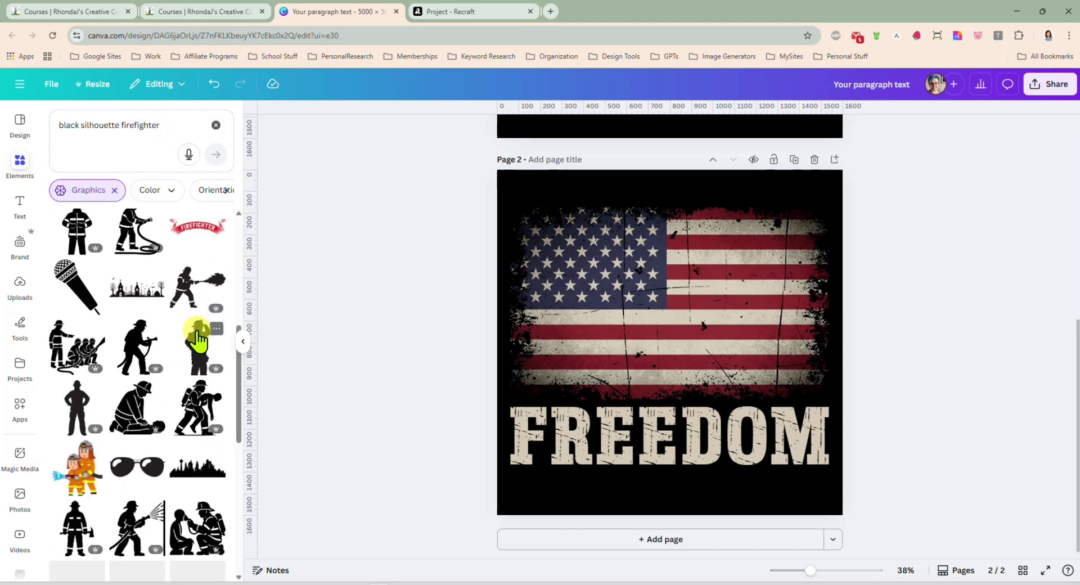
{"action": "scroll", "coordinate": [198, 332], "scroll_direction": "down", "scroll_amount": 3}
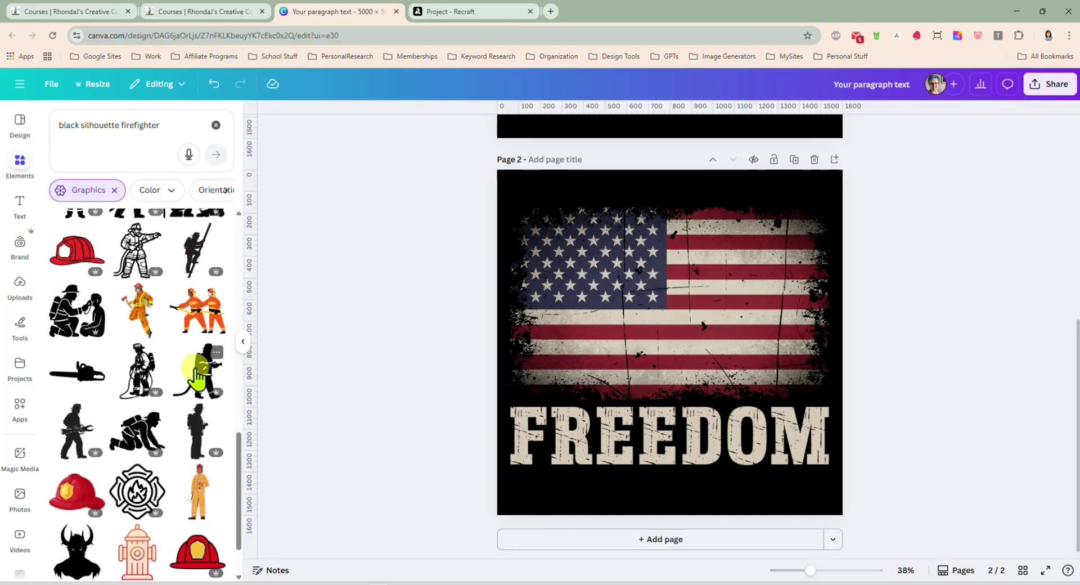
{"action": "scroll", "coordinate": [200, 374], "scroll_direction": "down", "scroll_amount": 2}
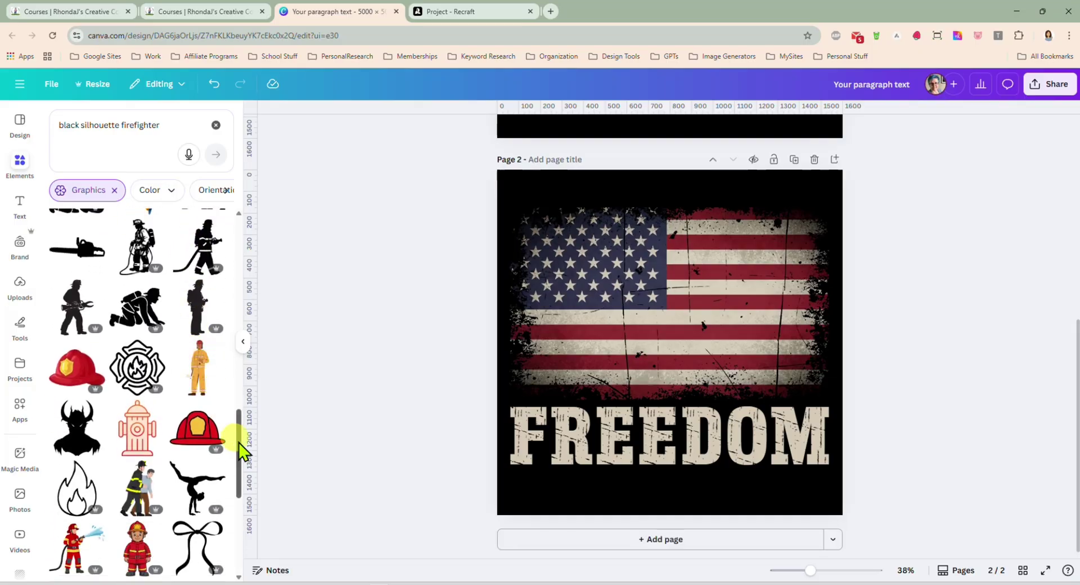
{"action": "left_click_drag", "start_coordinate": [241, 451], "coordinate": [239, 236]}
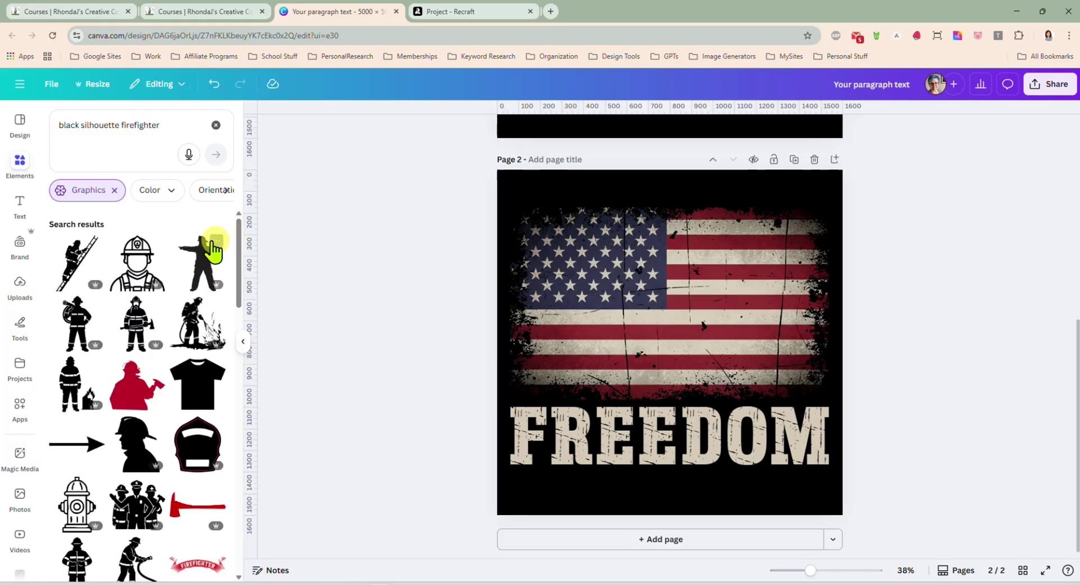
- After trying a single firefighter, place an enlarged three-firefighter graphic centred over the flag
{"action": "left_click", "coordinate": [197, 332]}
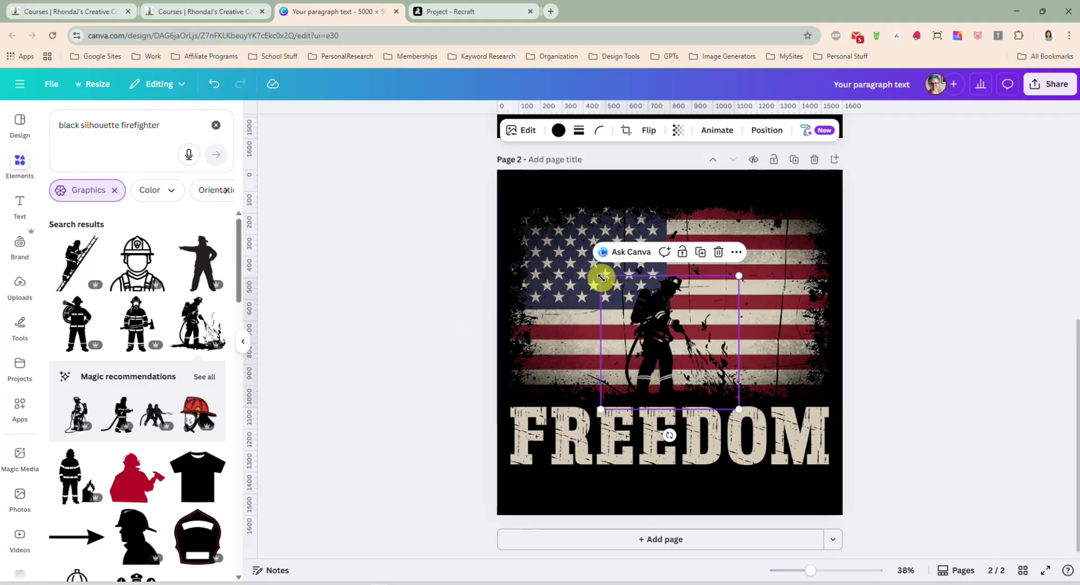
{"action": "left_click_drag", "start_coordinate": [600, 276], "coordinate": [533, 223]}
{"action": "left_click_drag", "start_coordinate": [633, 340], "coordinate": [653, 340]}
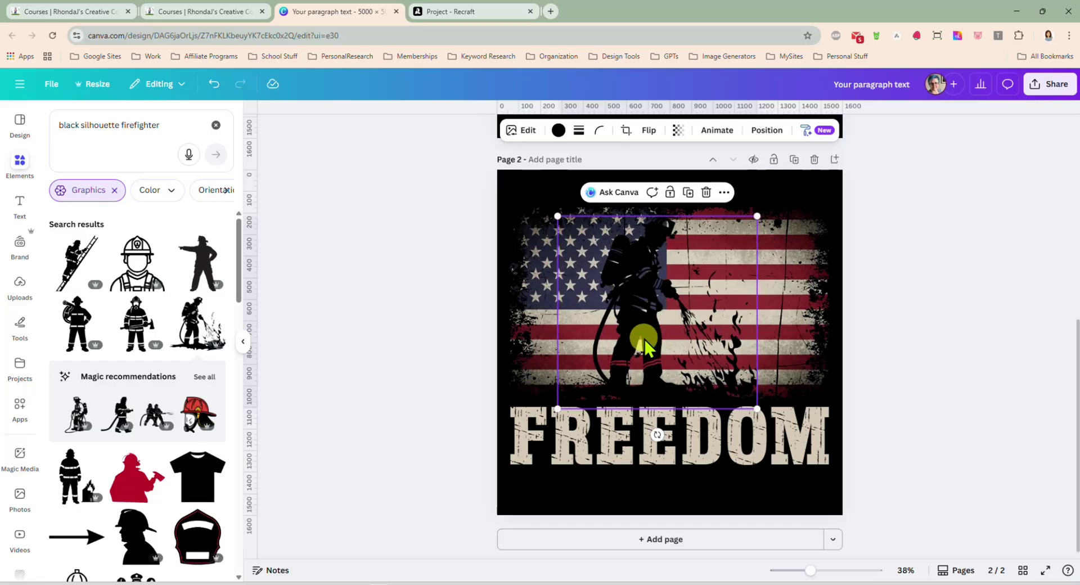
{"action": "key", "text": "Delete"}
{"action": "left_click", "coordinate": [203, 376]}
{"action": "scroll", "coordinate": [149, 342], "scroll_direction": "down", "scroll_amount": 5}
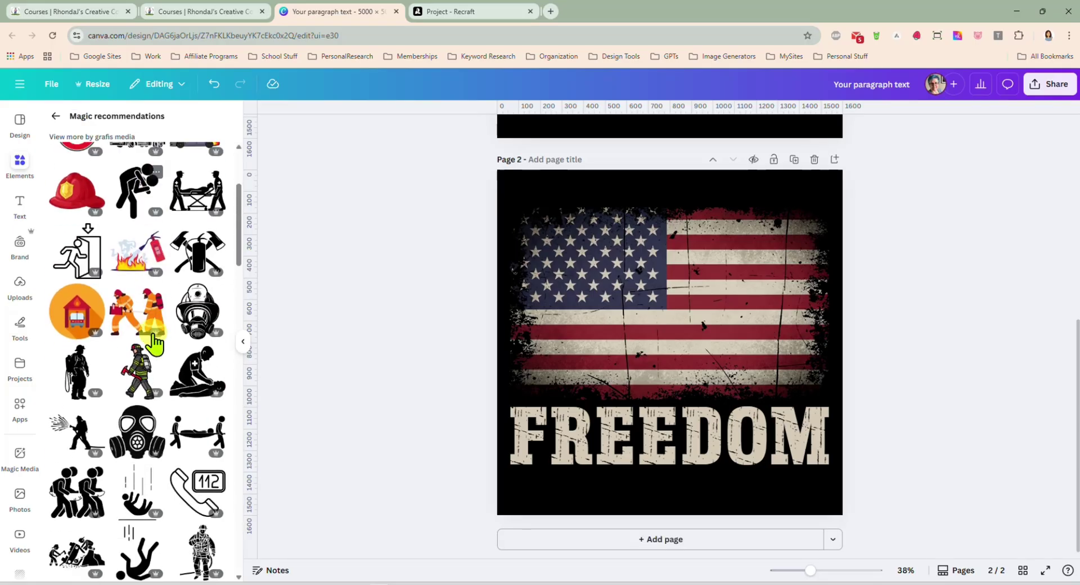
{"action": "scroll", "coordinate": [140, 354], "scroll_direction": "down", "scroll_amount": 4}
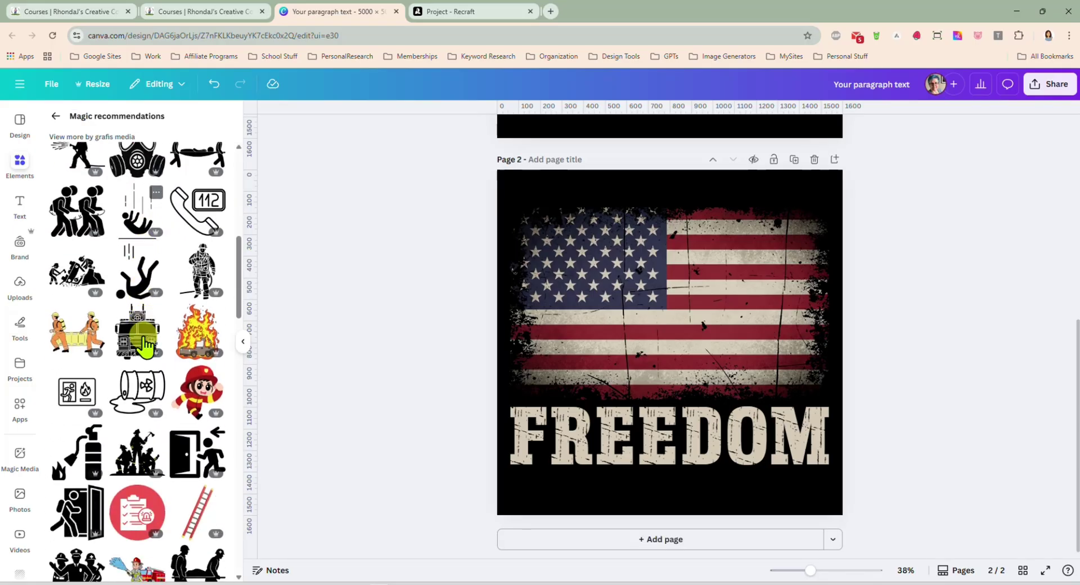
{"action": "left_click", "coordinate": [136, 363]}
{"action": "left_click_drag", "start_coordinate": [601, 287], "coordinate": [527, 223]}
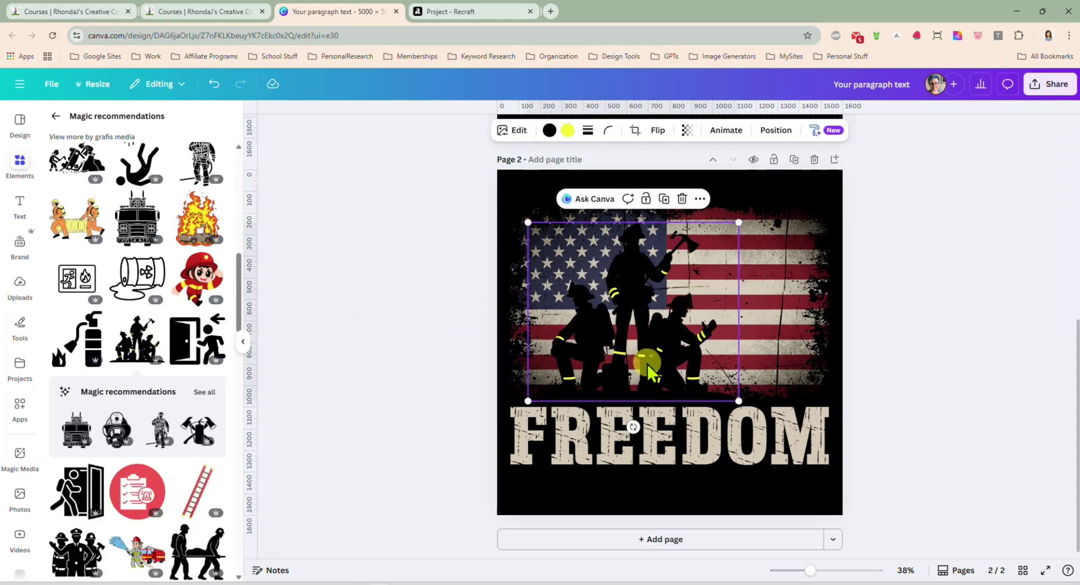
{"action": "left_click_drag", "start_coordinate": [647, 366], "coordinate": [679, 369]}
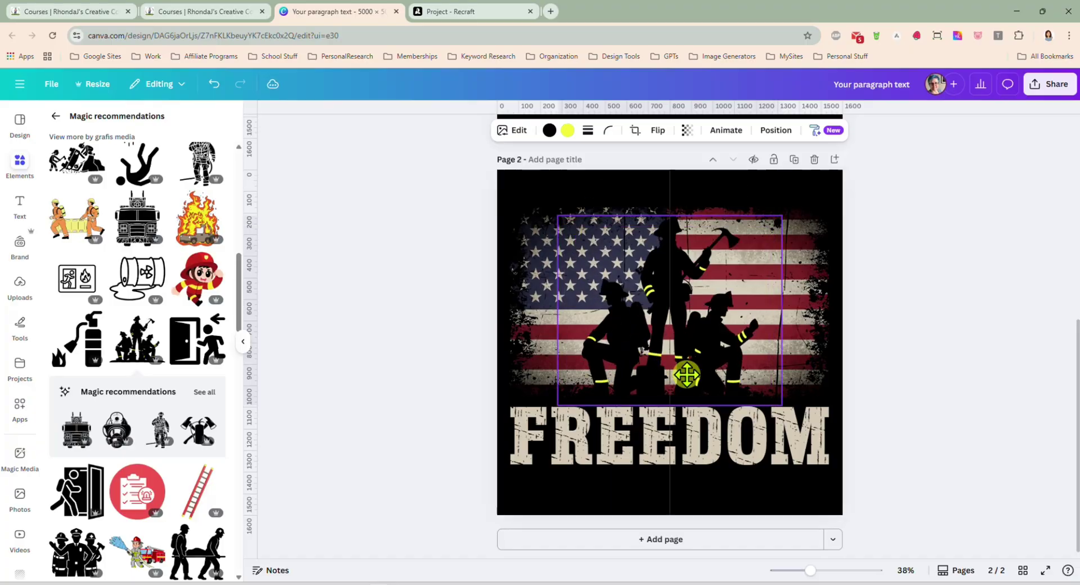
- Recolour the firefighters' yellow stripes to the beige #D6CBB7
{"action": "left_click", "coordinate": [567, 130]}
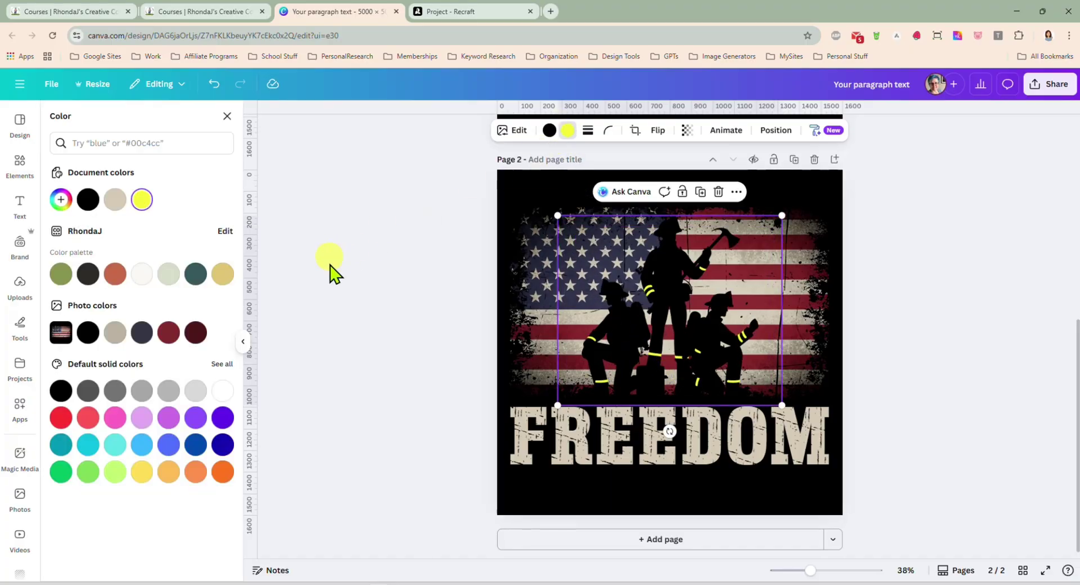
{"action": "left_click", "coordinate": [142, 276]}
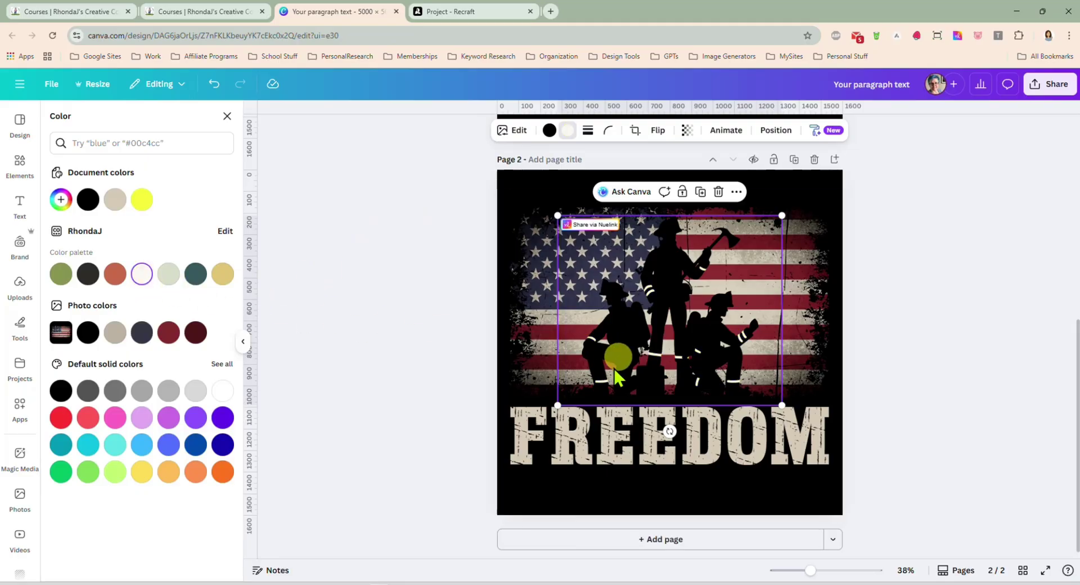
{"action": "left_click", "coordinate": [115, 200]}
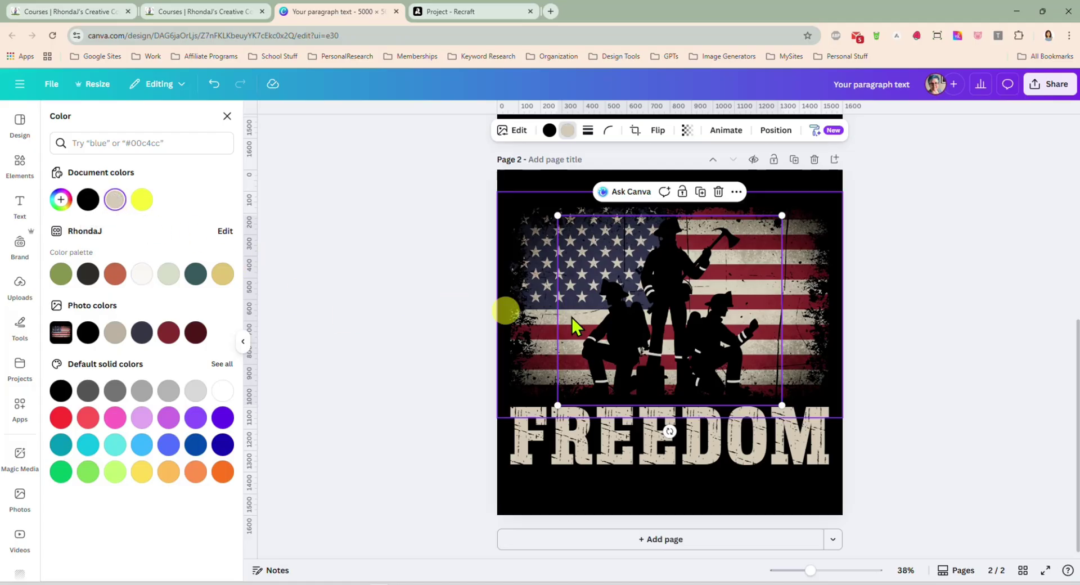
{"action": "left_click", "coordinate": [924, 349]}
- Replace FREEDOM with FIRE FIGHTER, shrinking the font and widening the box to fit one line
{"action": "double_click", "coordinate": [707, 427]}
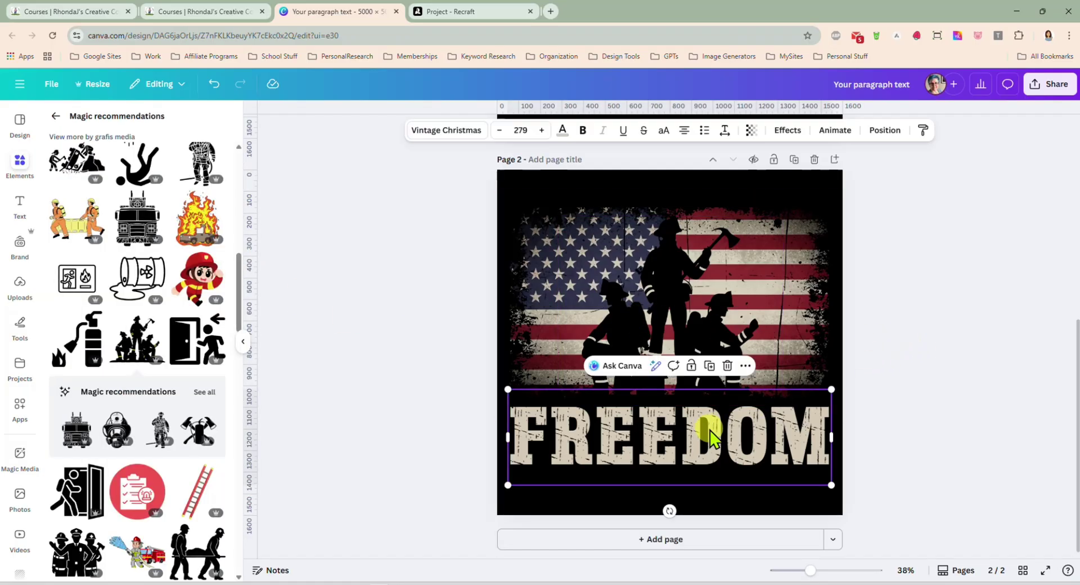
{"action": "type", "text": "FIR"}
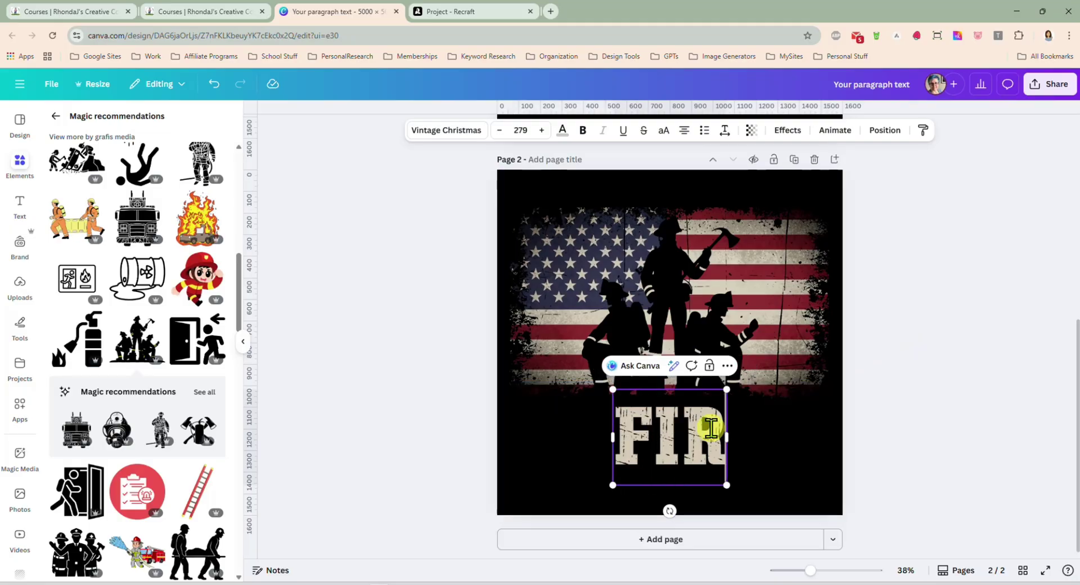
{"action": "type", "text": "E FIGHTER"}
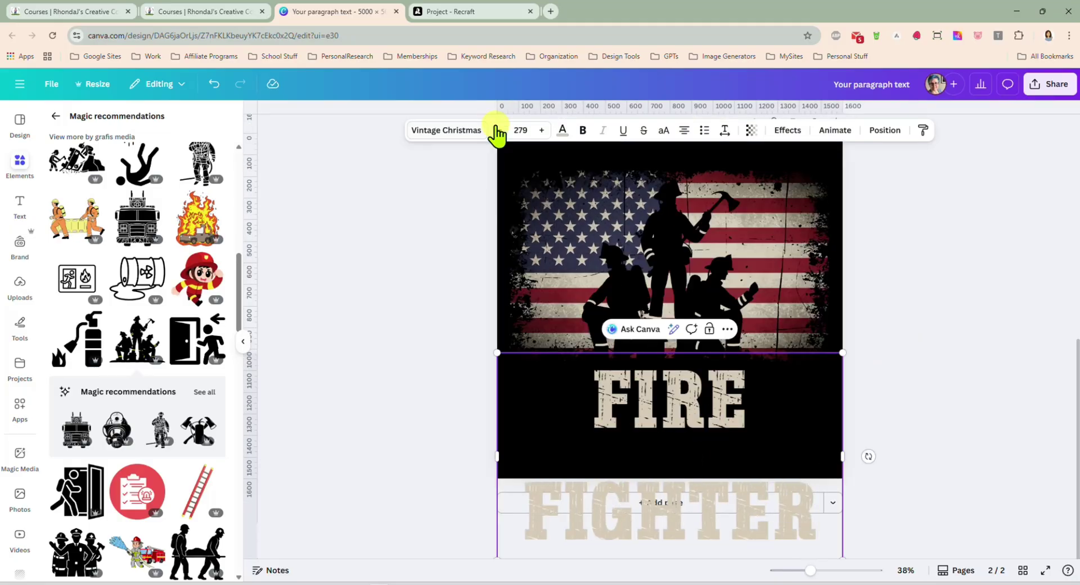
{"action": "left_click", "coordinate": [497, 130]}
{"action": "left_click", "coordinate": [497, 130]}
{"action": "left_click", "coordinate": [497, 130]}
{"action": "left_click", "coordinate": [497, 130]}
{"action": "left_click", "coordinate": [498, 130]}
{"action": "left_click", "coordinate": [497, 130]}
{"action": "left_click", "coordinate": [498, 130]}
{"action": "left_click", "coordinate": [497, 130]}
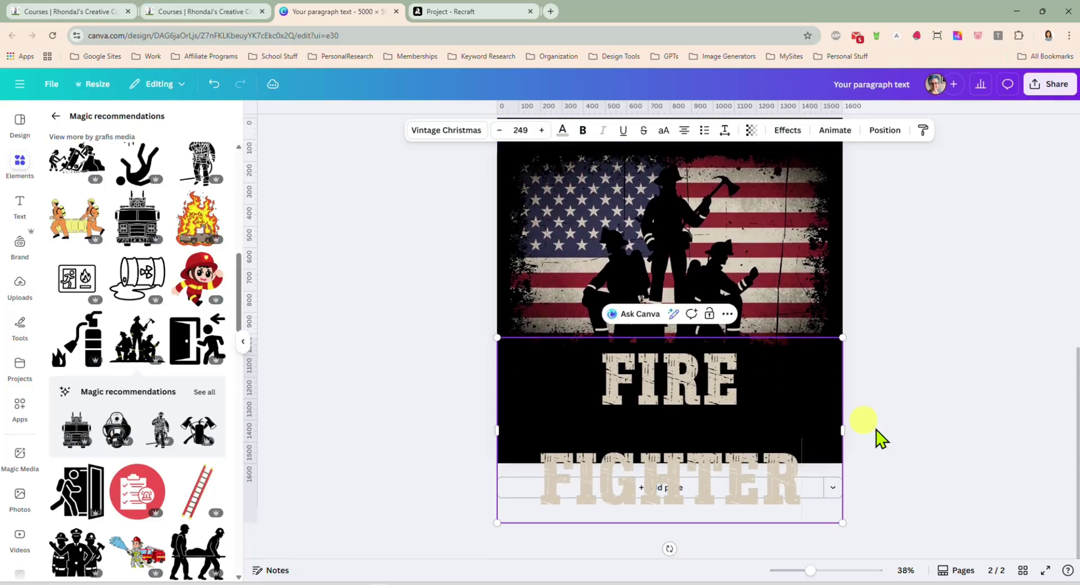
{"action": "left_click_drag", "start_coordinate": [842, 428], "coordinate": [970, 429]}
{"action": "left_click_drag", "start_coordinate": [969, 474], "coordinate": [842, 452]}
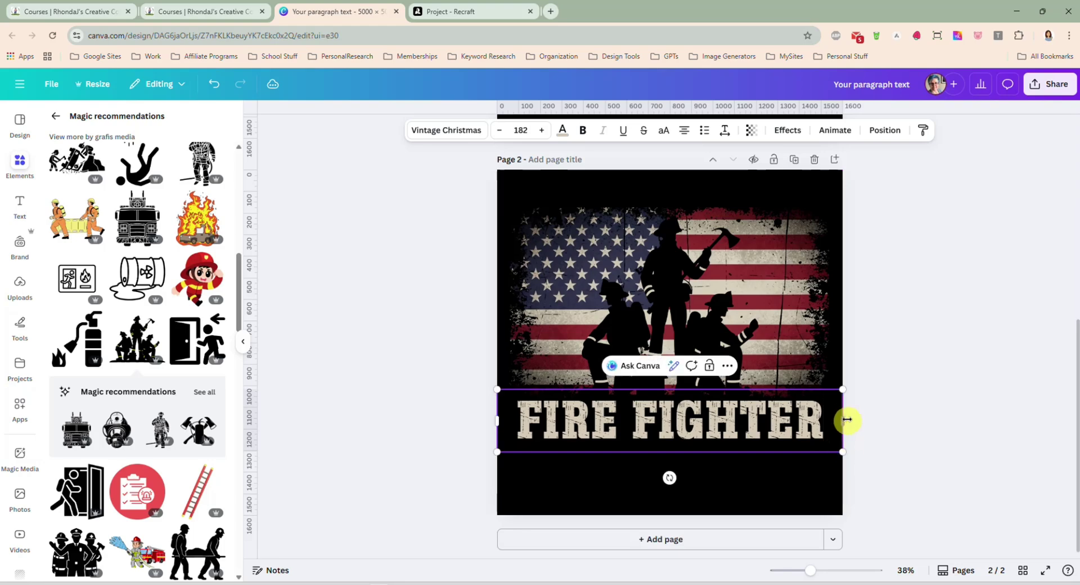
{"action": "left_click", "coordinate": [886, 374]}
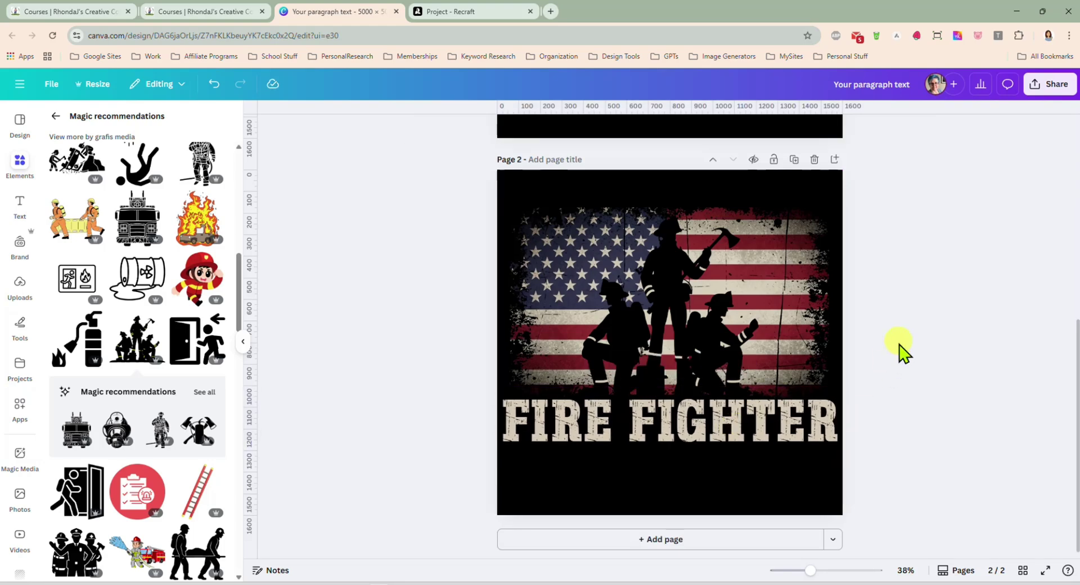
- Duplicate page 2 as page 3 and delete its firefighters silhouette
{"action": "left_click", "coordinate": [794, 159]}
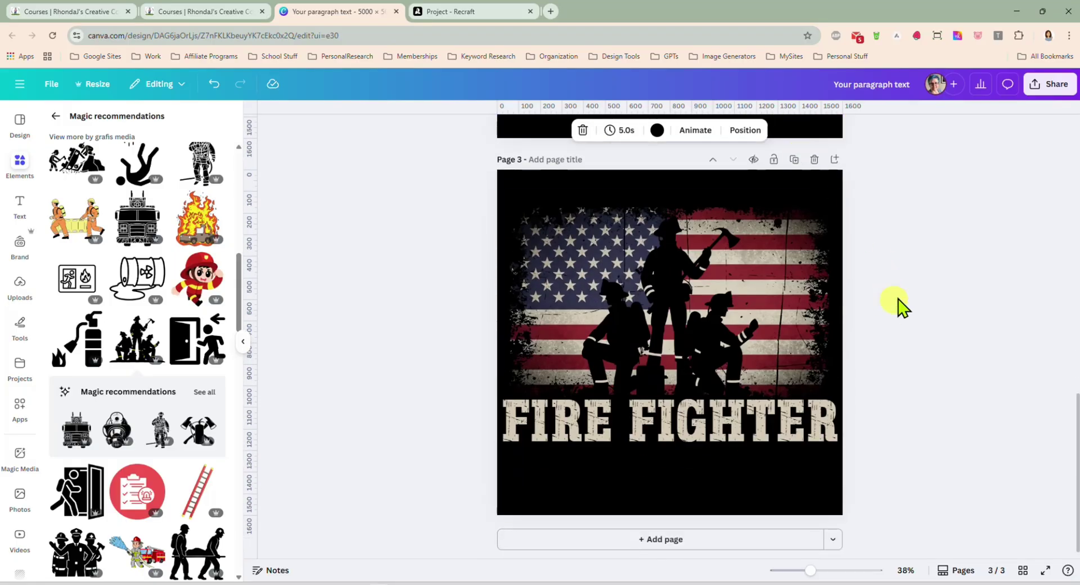
{"action": "left_click", "coordinate": [654, 285]}
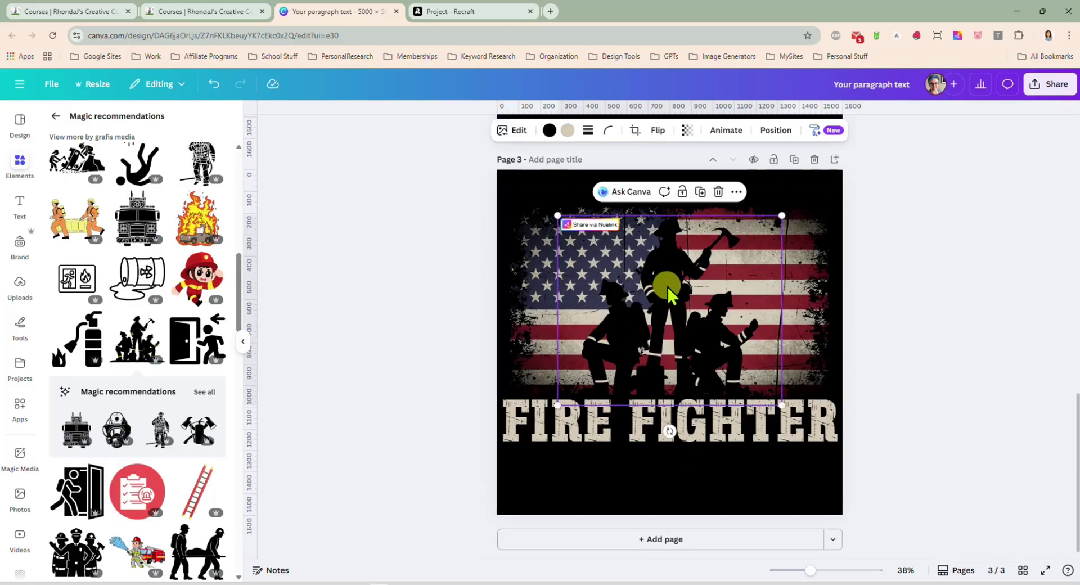
{"action": "key", "text": "Delete"}
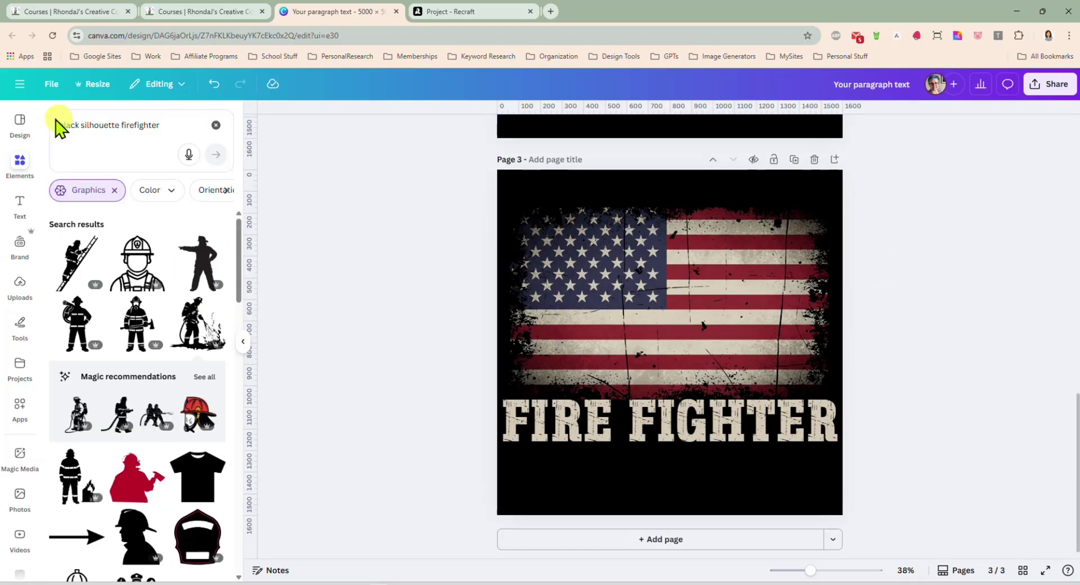
- Search 'black silhouette police' and place an enlarged officer-with-dog silhouette over the flag
{"action": "double_click", "coordinate": [174, 130]}
{"action": "type", "text": "police"}
{"action": "key", "text": "Return"}
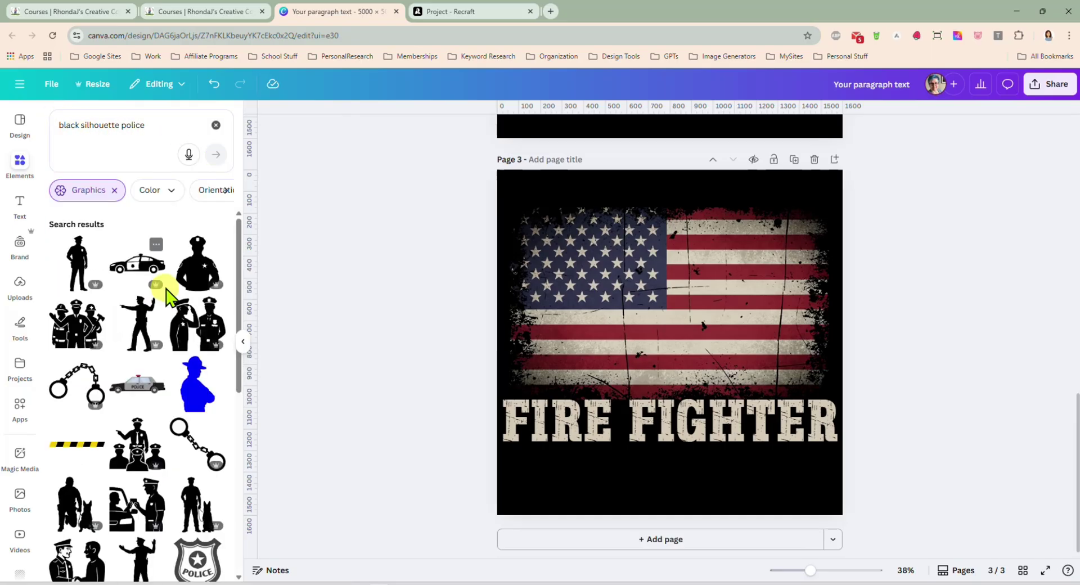
{"action": "scroll", "coordinate": [174, 290], "scroll_direction": "down", "scroll_amount": 3}
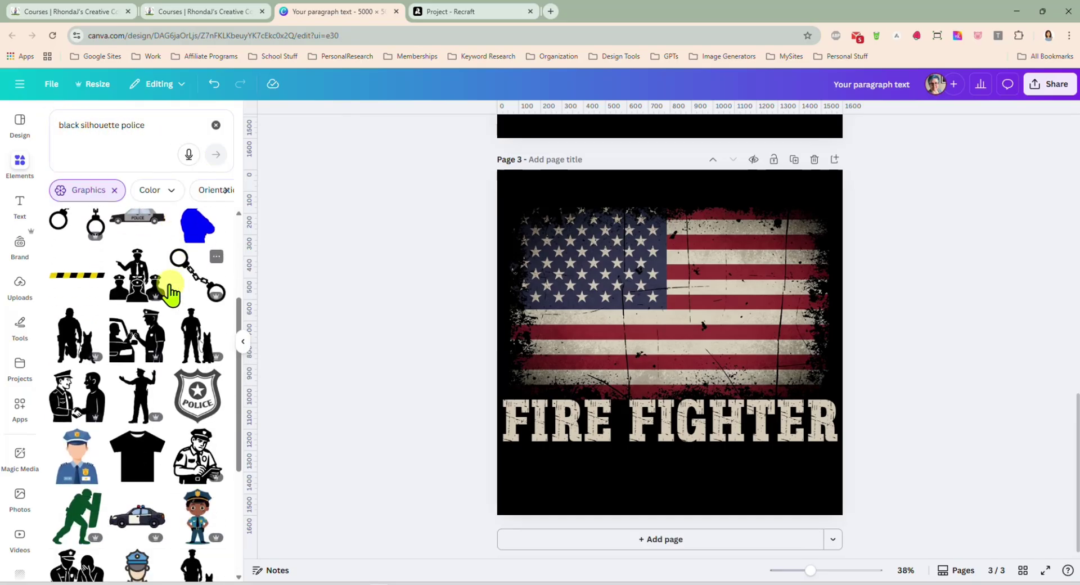
{"action": "scroll", "coordinate": [124, 360], "scroll_direction": "down", "scroll_amount": 2}
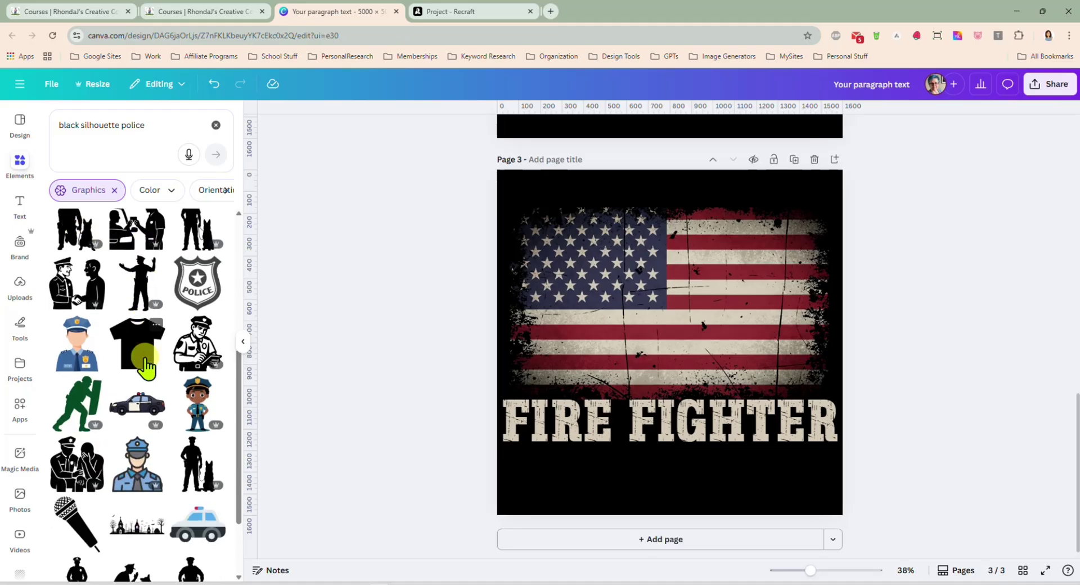
{"action": "scroll", "coordinate": [145, 367], "scroll_direction": "down", "scroll_amount": 5}
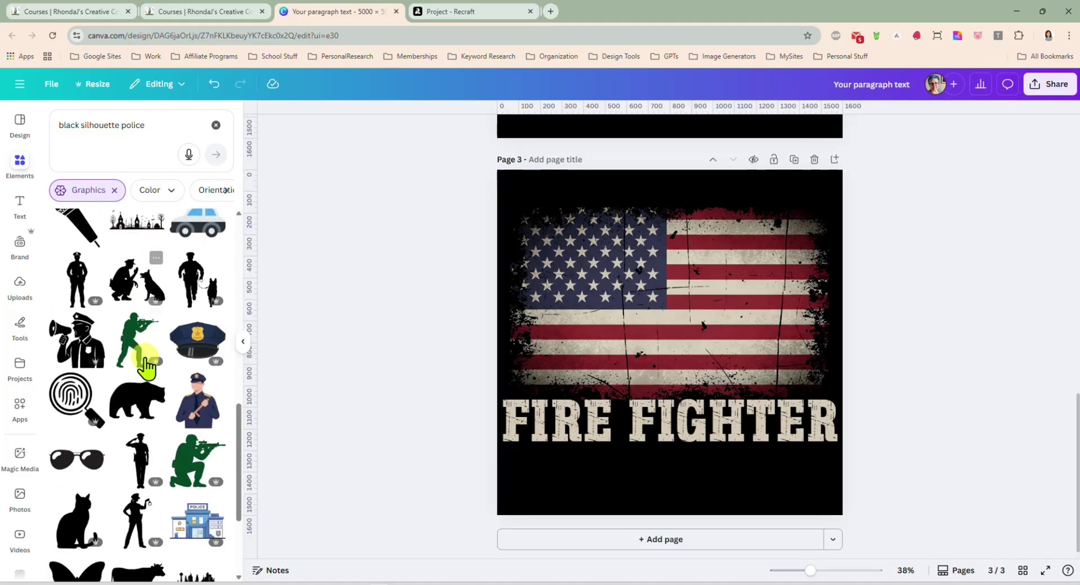
{"action": "scroll", "coordinate": [145, 363], "scroll_direction": "up", "scroll_amount": 8}
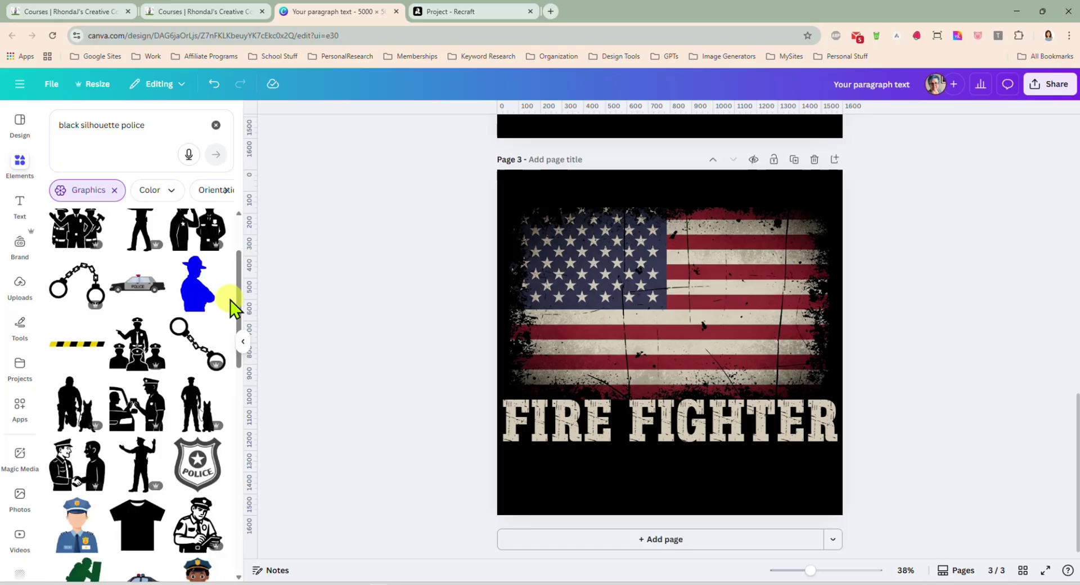
{"action": "left_click", "coordinate": [197, 401]}
{"action": "left_click_drag", "start_coordinate": [629, 273], "coordinate": [579, 223]}
{"action": "mouse_move", "coordinate": [710, 411]}
{"action": "left_mouse_down"}
{"action": "mouse_move", "coordinate": [720, 416]}
{"action": "mouse_move", "coordinate": [706, 402]}
{"action": "left_mouse_up"}
{"action": "left_click_drag", "start_coordinate": [679, 361], "coordinate": [699, 354]}
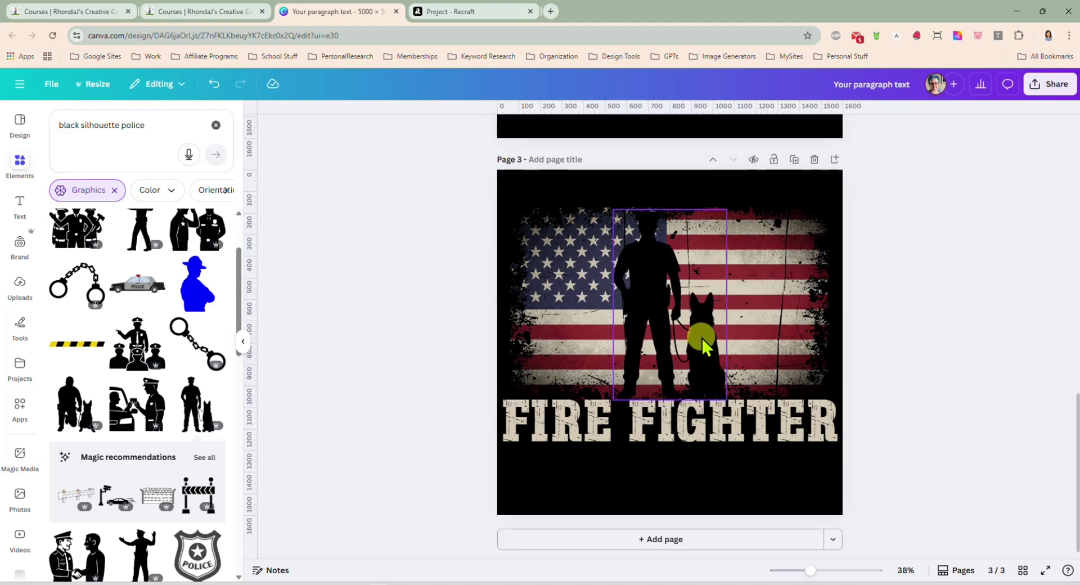
- Change FIRE FIGHTER to K9 UNIT, enlarged to span the page below the silhouette
{"action": "left_click", "coordinate": [664, 431]}
{"action": "left_click", "coordinate": [664, 431]}
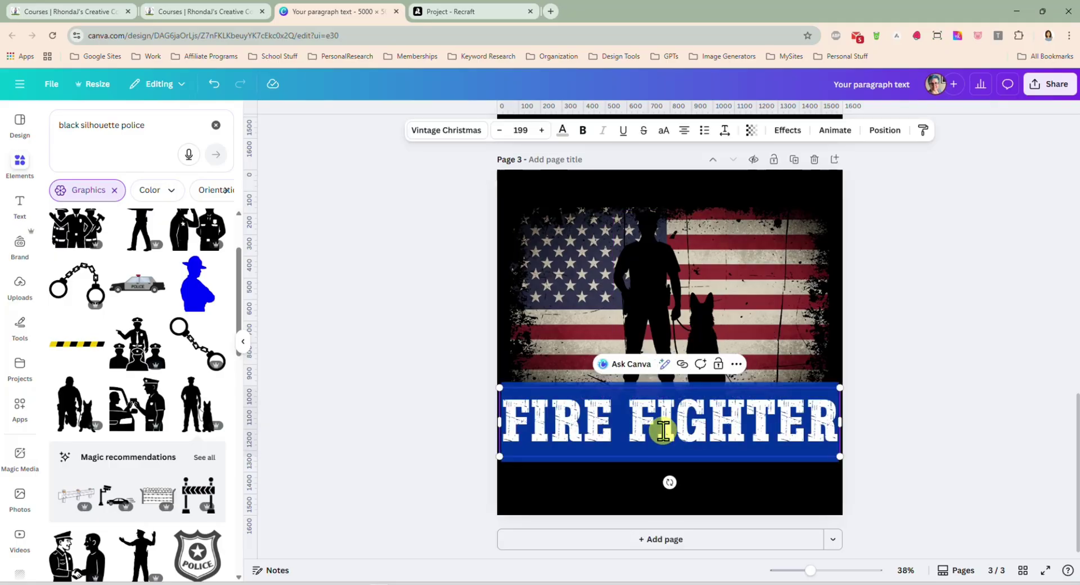
{"action": "type", "text": "K9 UN"}
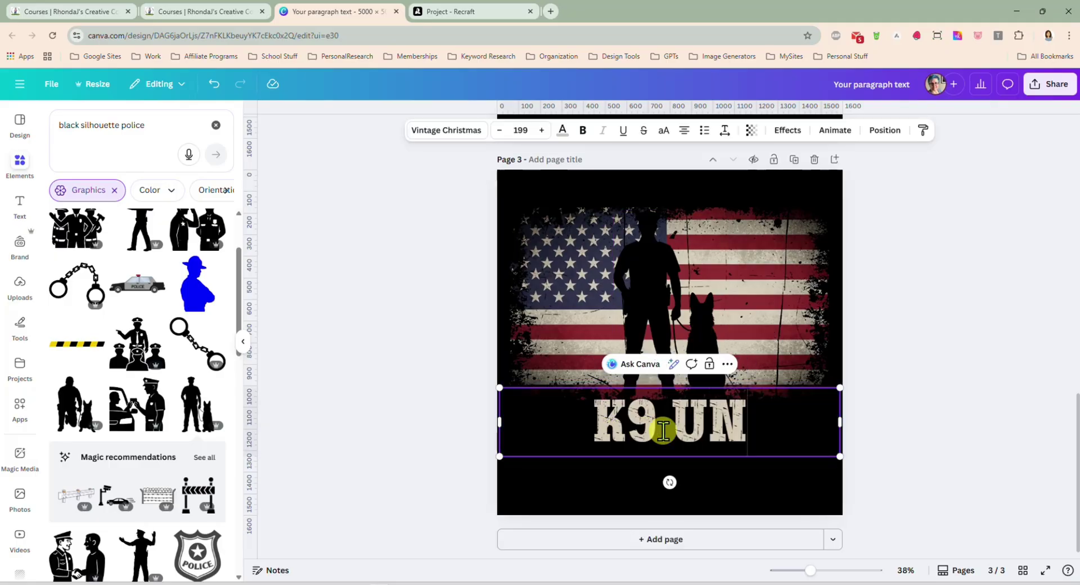
{"action": "type", "text": "IT"}
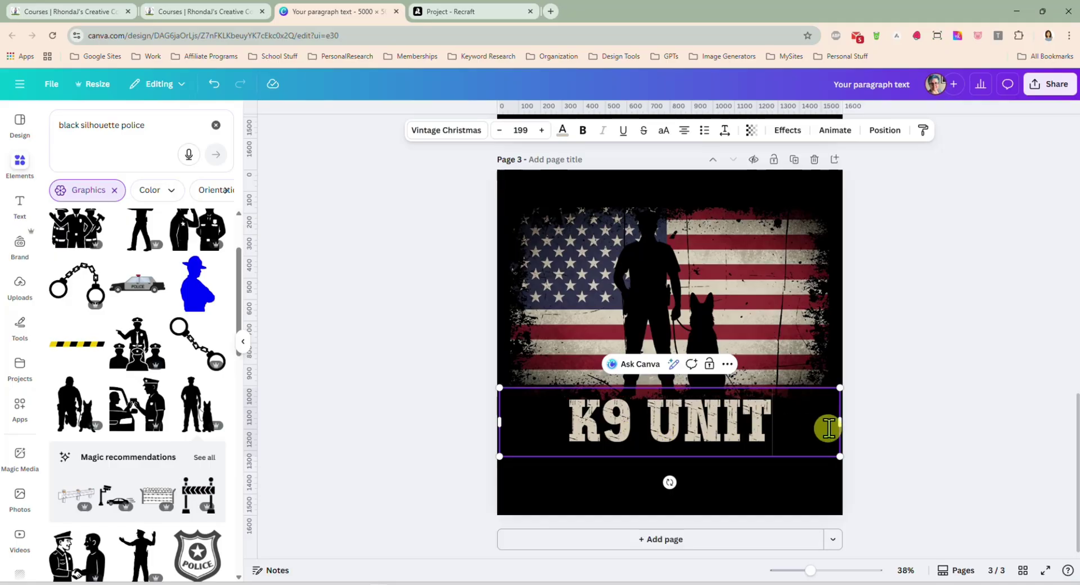
{"action": "mouse_move", "coordinate": [840, 456]}
{"action": "left_mouse_down"}
{"action": "mouse_move", "coordinate": [822, 464]}
{"action": "mouse_move", "coordinate": [849, 471]}
{"action": "left_mouse_up"}
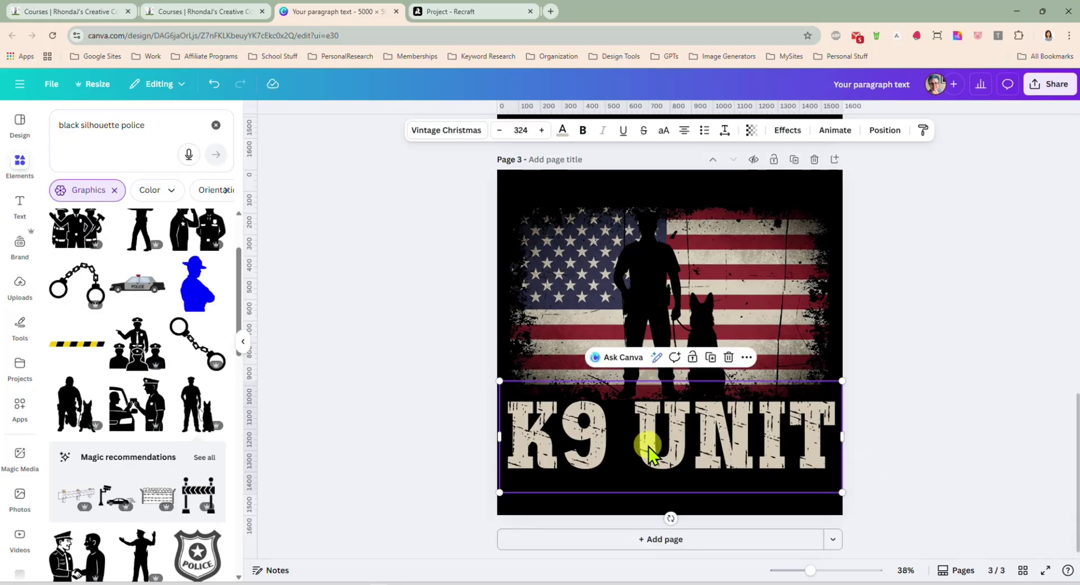
{"action": "left_click_drag", "start_coordinate": [649, 446], "coordinate": [649, 447]}
{"action": "left_click", "coordinate": [896, 401]}
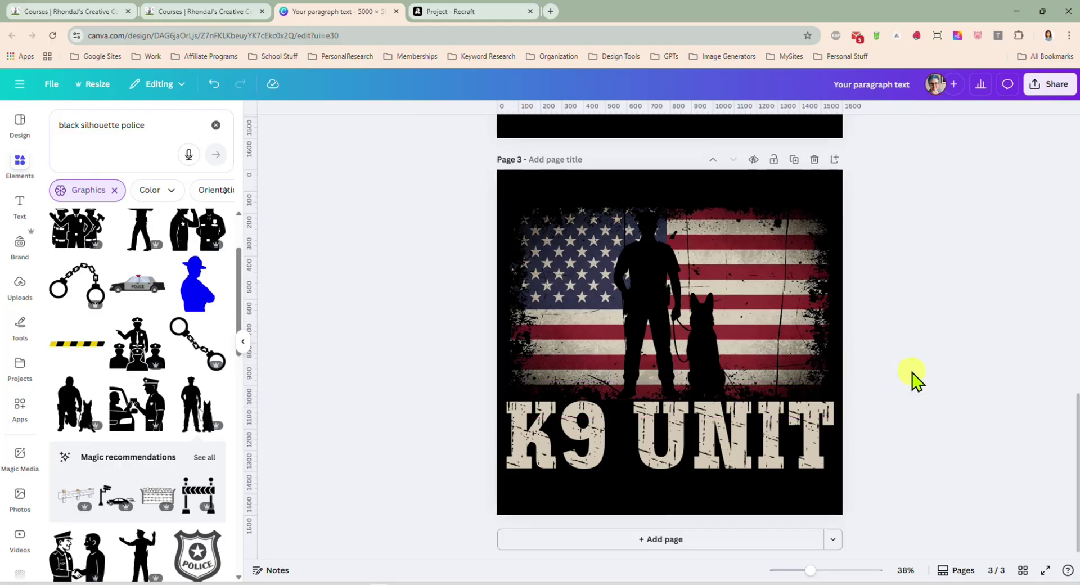
- Duplicate the finished page 3 as a new page 4
{"action": "left_click", "coordinate": [658, 282]}
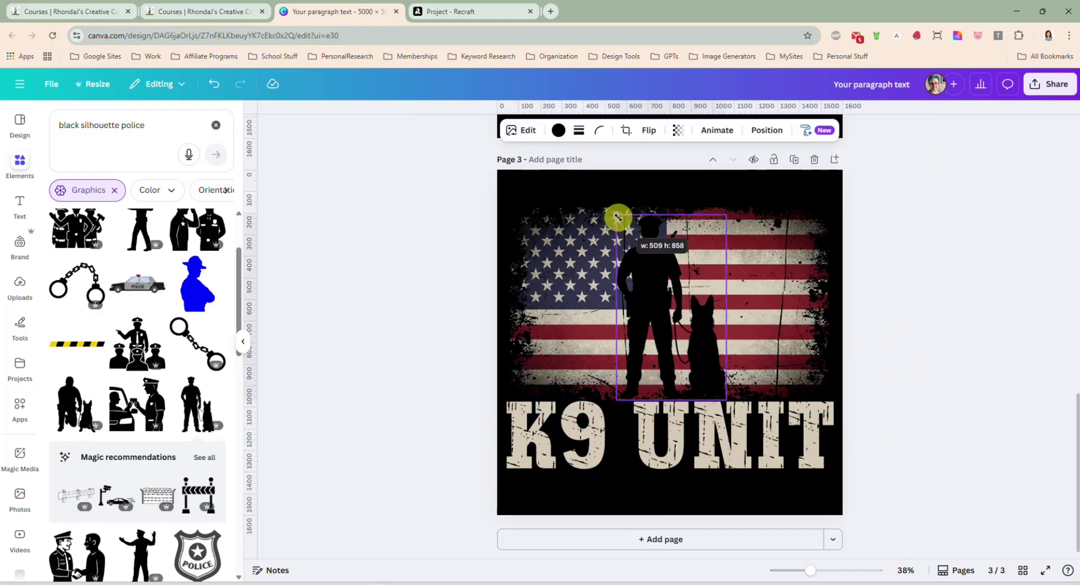
{"action": "left_click", "coordinate": [912, 360]}
{"action": "left_click", "coordinate": [794, 159]}
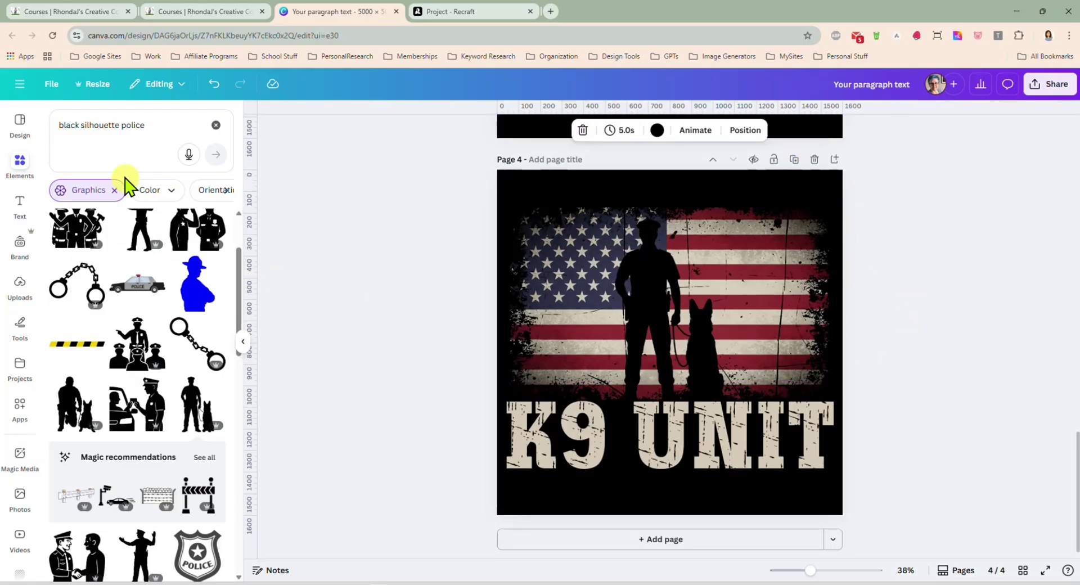
- Search 'black silhouette eagle', delete the police-and-dog silhouette, and trial one eagle graphic
{"action": "double_click", "coordinate": [133, 126]}
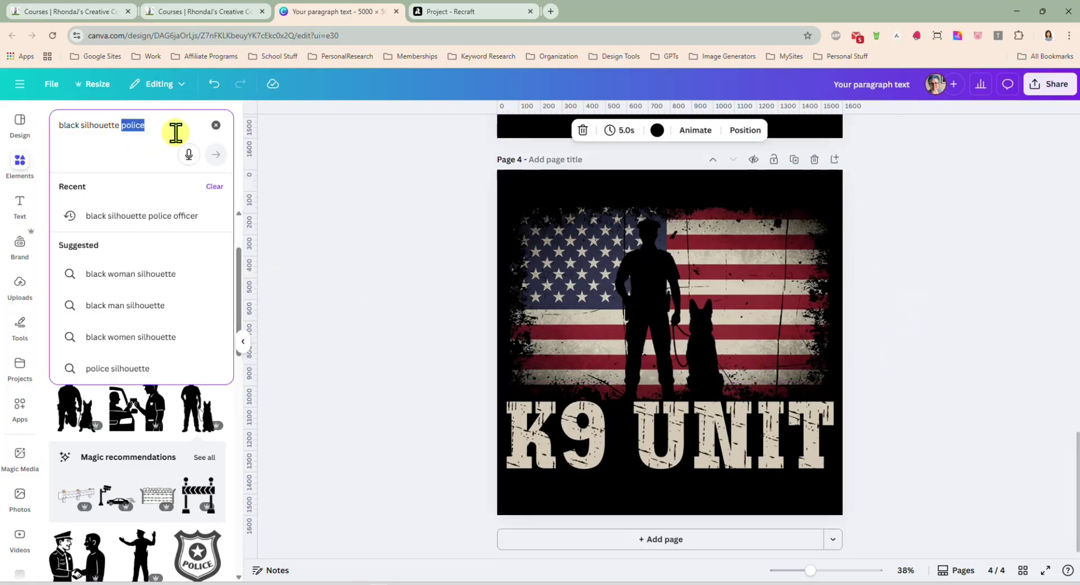
{"action": "type", "text": "eag"}
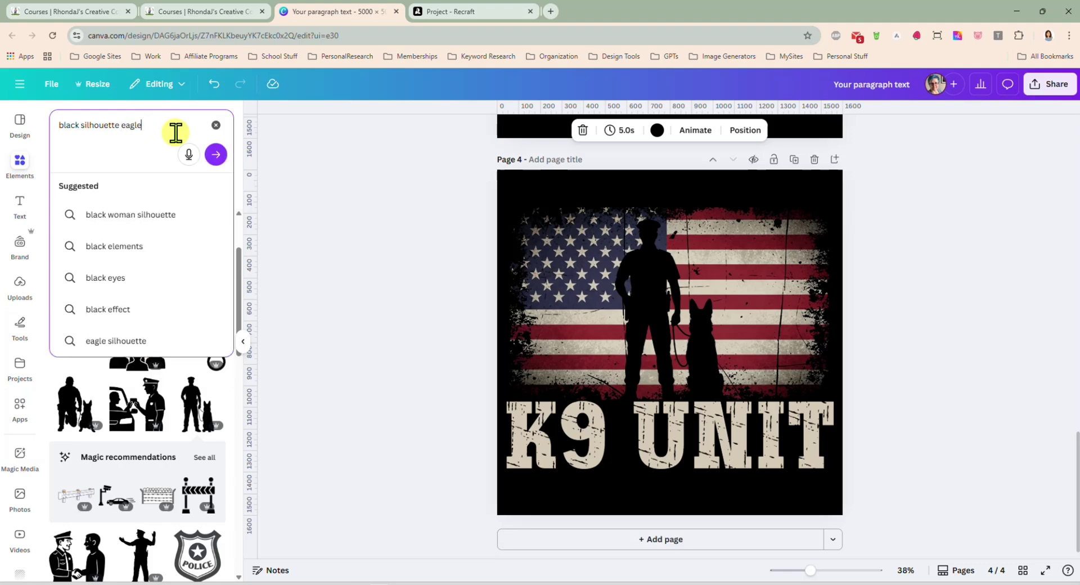
{"action": "key", "text": "Return"}
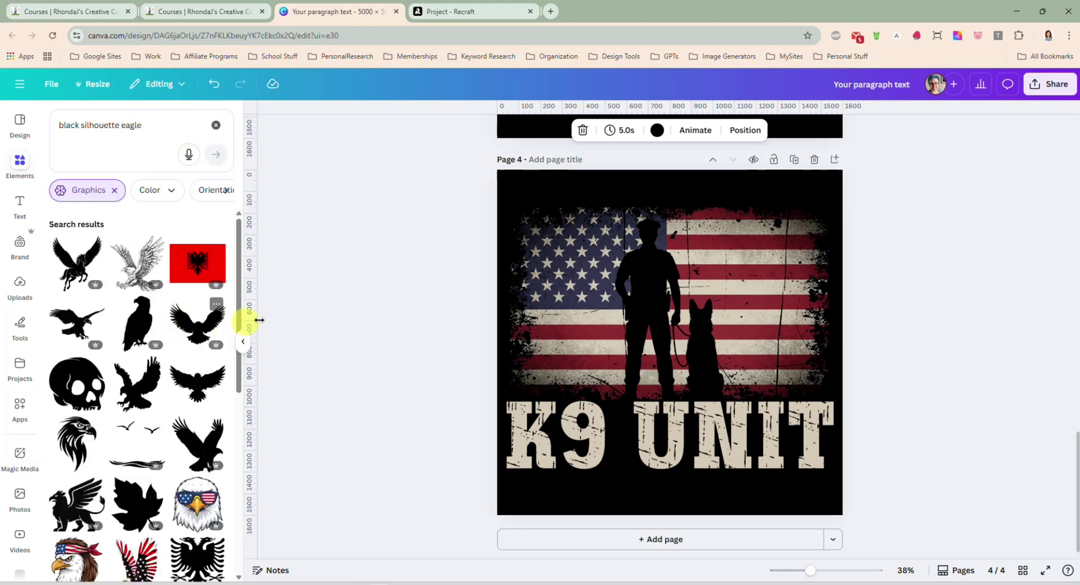
{"action": "key", "text": "Delete"}
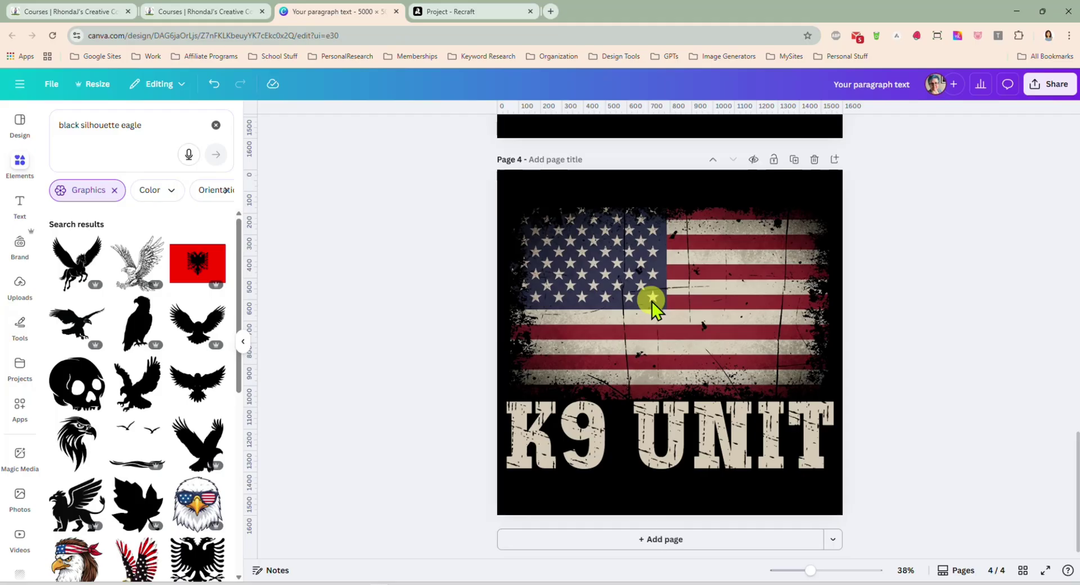
{"action": "scroll", "coordinate": [168, 350], "scroll_direction": "down", "scroll_amount": 3}
{"action": "scroll", "coordinate": [169, 349], "scroll_direction": "down", "scroll_amount": 2}
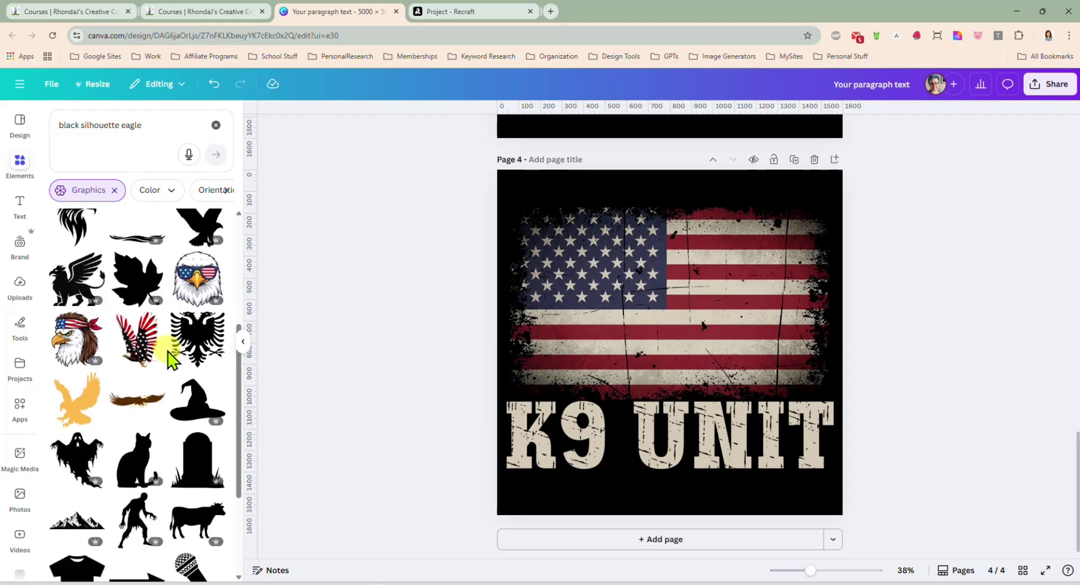
{"action": "scroll", "coordinate": [163, 385], "scroll_direction": "down", "scroll_amount": 2}
{"action": "scroll", "coordinate": [162, 386], "scroll_direction": "up", "scroll_amount": 6}
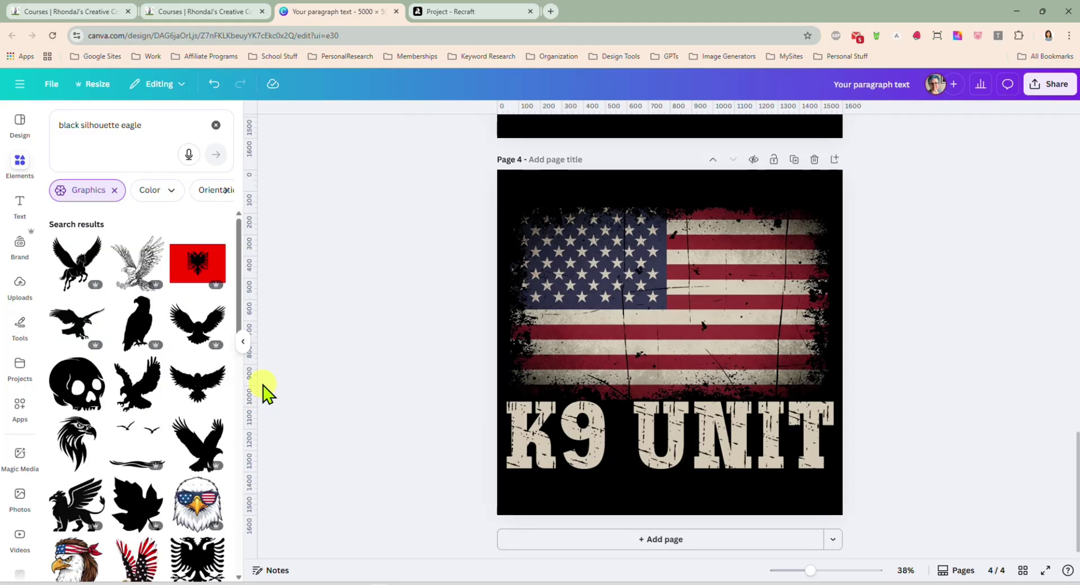
{"action": "scroll", "coordinate": [266, 391], "scroll_direction": "up", "scroll_amount": 1}
{"action": "left_click", "coordinate": [101, 348]}
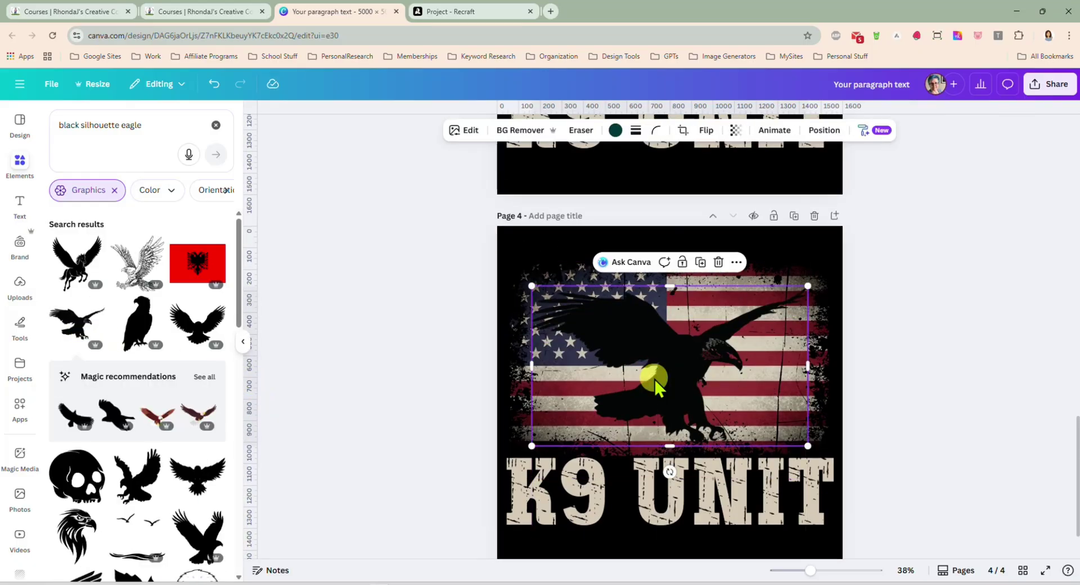
{"action": "key", "text": "Delete"}
- Try a second recommended eagle, enlarged and recoloured black, then remove it
{"action": "left_click", "coordinate": [204, 377]}
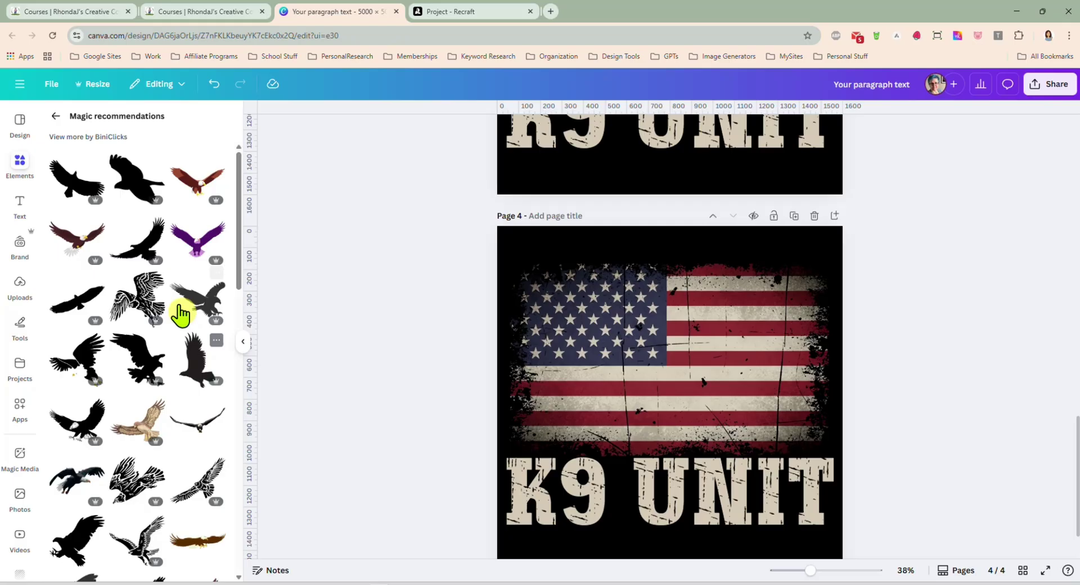
{"action": "left_click", "coordinate": [72, 367]}
{"action": "left_click_drag", "start_coordinate": [656, 386], "coordinate": [609, 324]}
{"action": "left_click_drag", "start_coordinate": [688, 378], "coordinate": [683, 398]}
{"action": "left_click", "coordinate": [560, 131]}
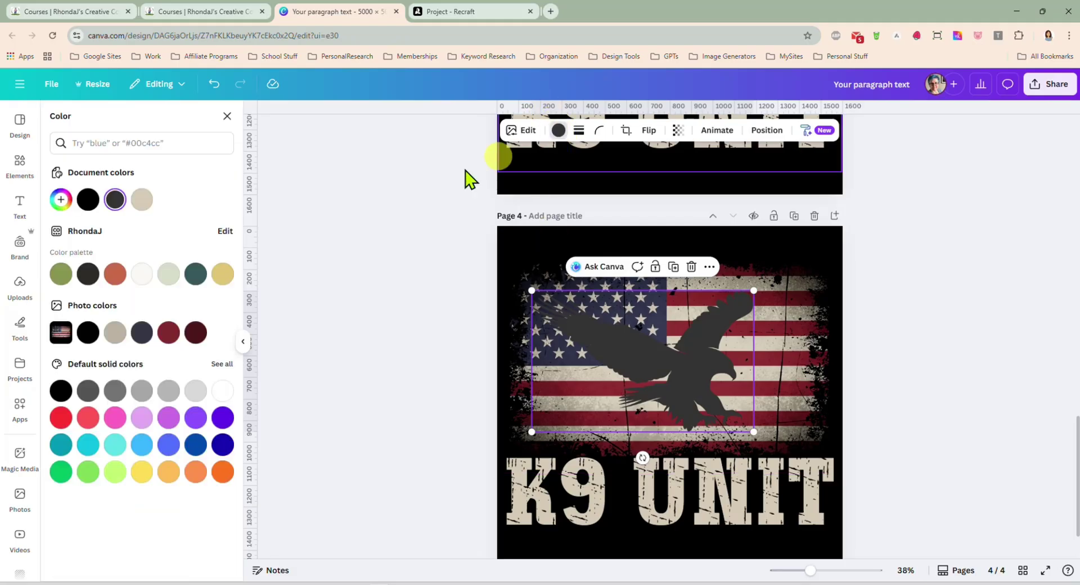
{"action": "left_click", "coordinate": [62, 394]}
{"action": "key", "text": "Delete"}
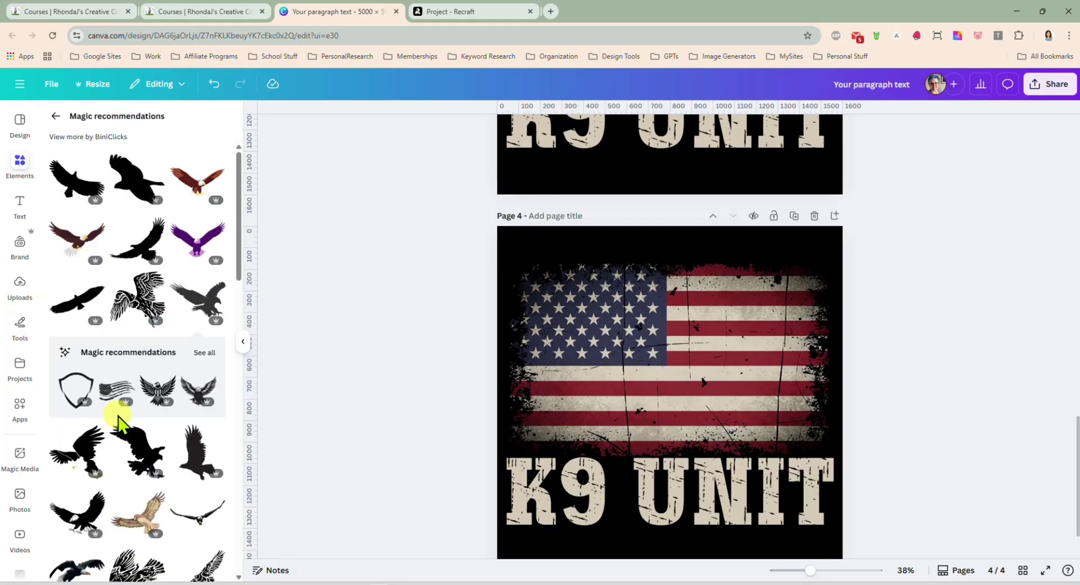
- Add another eagle silhouette over the flag, enlarged to about 675 by 807
{"action": "scroll", "coordinate": [117, 405], "scroll_direction": "down", "scroll_amount": 3}
{"action": "scroll", "coordinate": [135, 338], "scroll_direction": "down", "scroll_amount": 4}
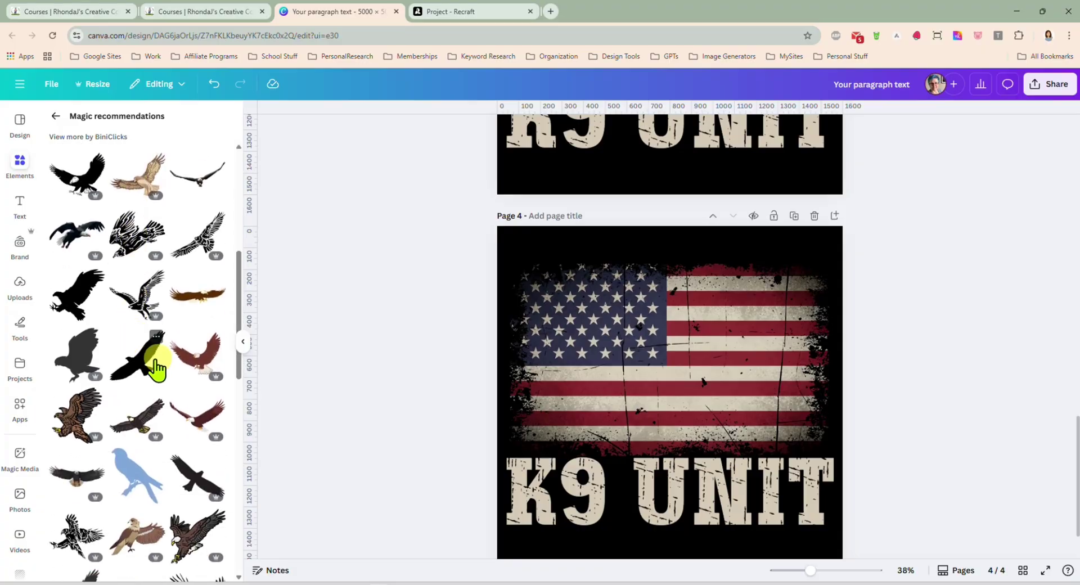
{"action": "left_click", "coordinate": [140, 354]}
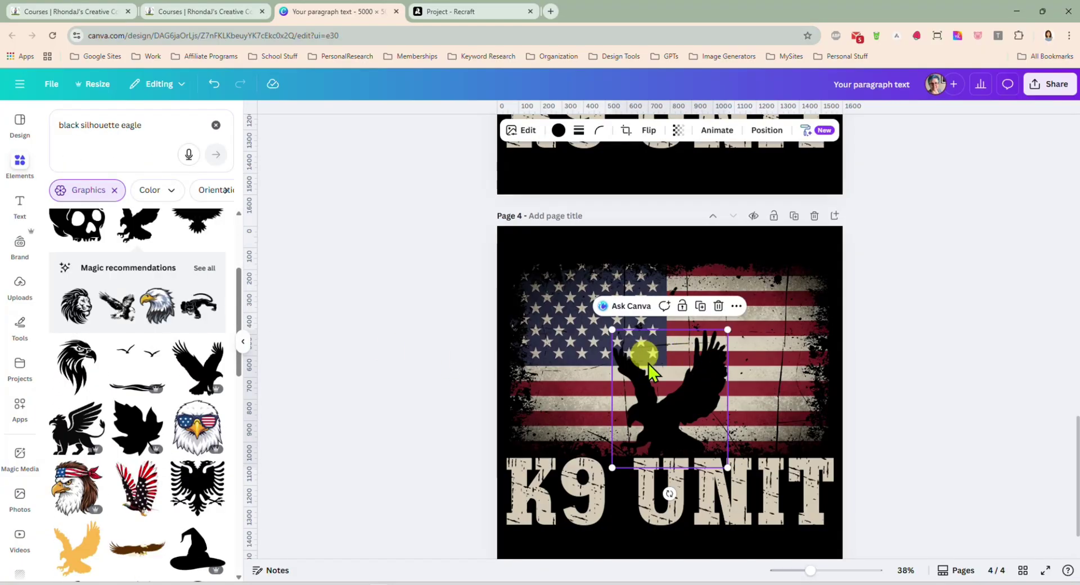
{"action": "left_click_drag", "start_coordinate": [656, 377], "coordinate": [636, 318]}
{"action": "left_click_drag", "start_coordinate": [706, 410], "coordinate": [742, 440]}
{"action": "left_click_drag", "start_coordinate": [663, 386], "coordinate": [667, 389]}
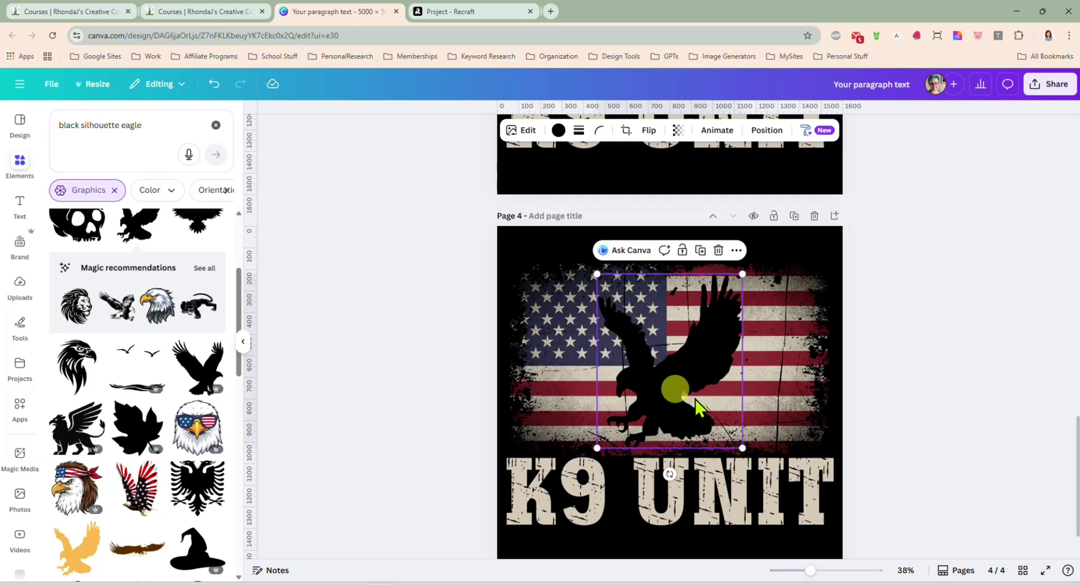
- Replace the K9 UNIT caption with AMERICA and resize it to fit one line
{"action": "double_click", "coordinate": [734, 485]}
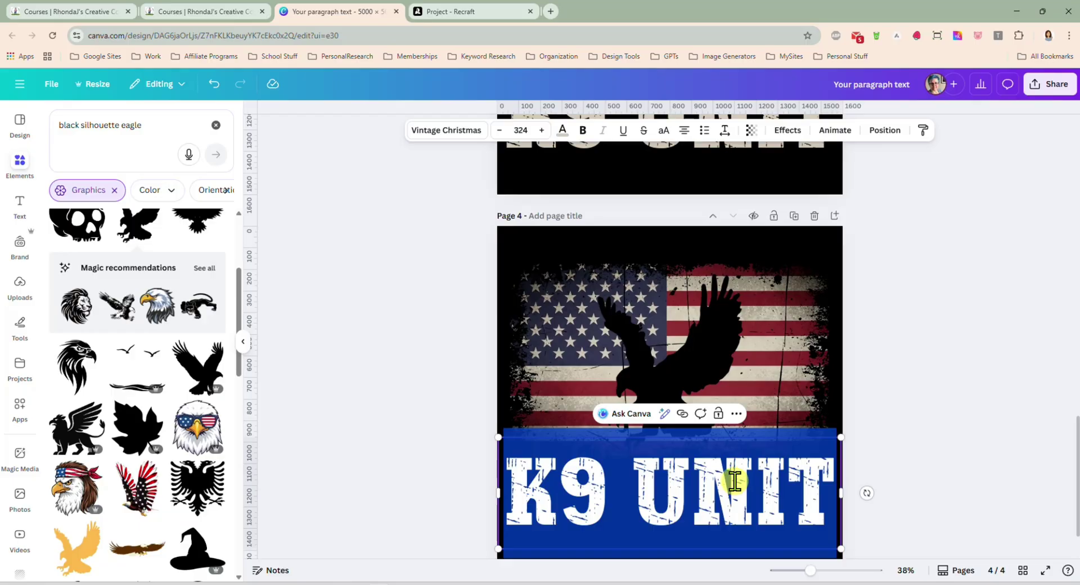
{"action": "type", "text": "AMERICA"}
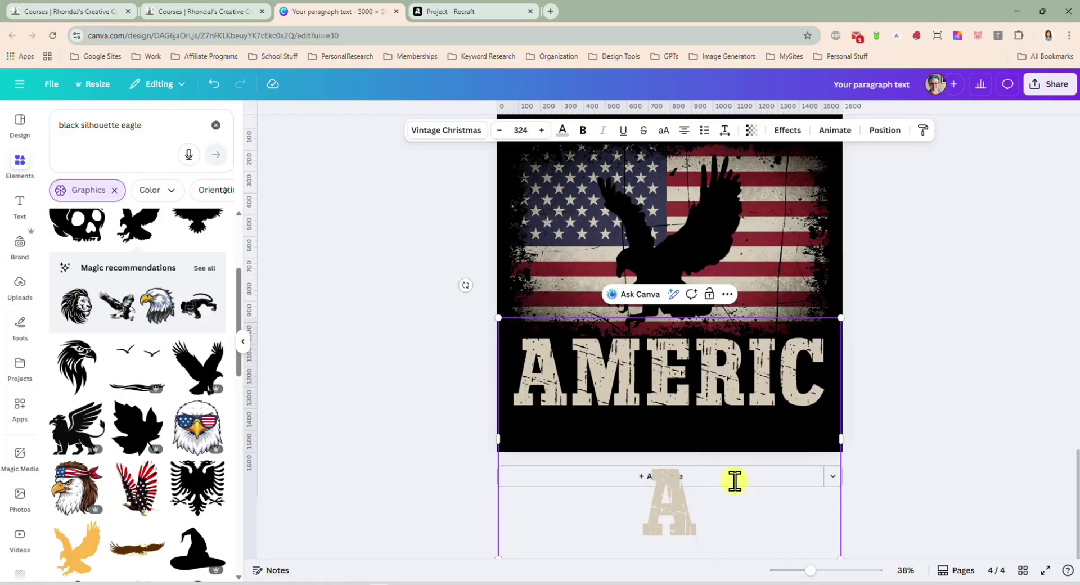
{"action": "left_click_drag", "start_coordinate": [842, 557], "coordinate": [846, 477]}
{"action": "left_click", "coordinate": [885, 451]}
{"action": "left_click", "coordinate": [695, 434]}
{"action": "left_click", "coordinate": [876, 434]}
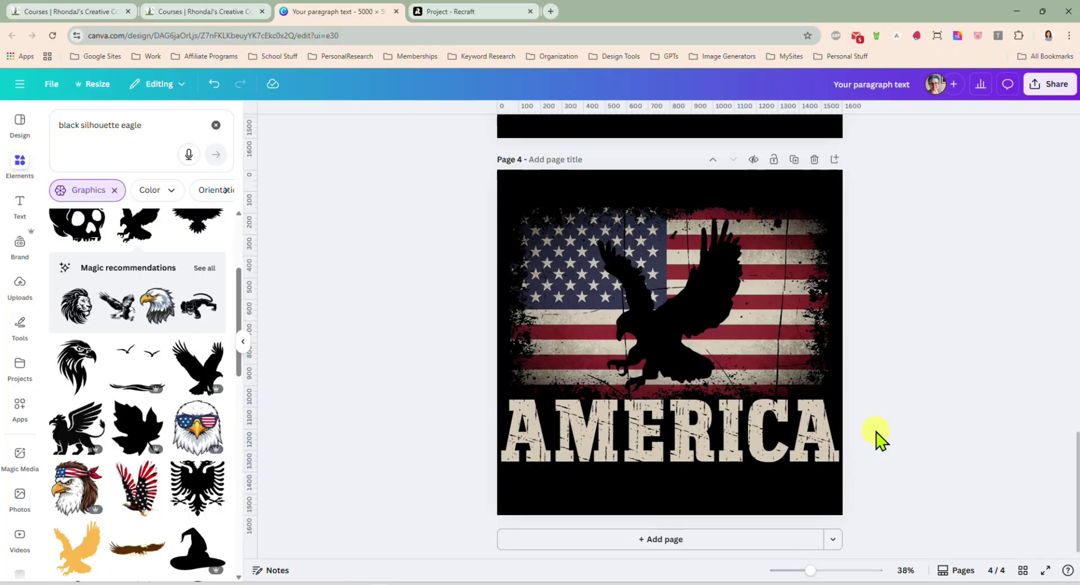
- Duplicate page 4 as page 5 and change the caption to FREEDOM on one line
{"action": "left_click", "coordinate": [794, 159]}
{"action": "left_click", "coordinate": [708, 441]}
{"action": "double_click", "coordinate": [707, 441]}
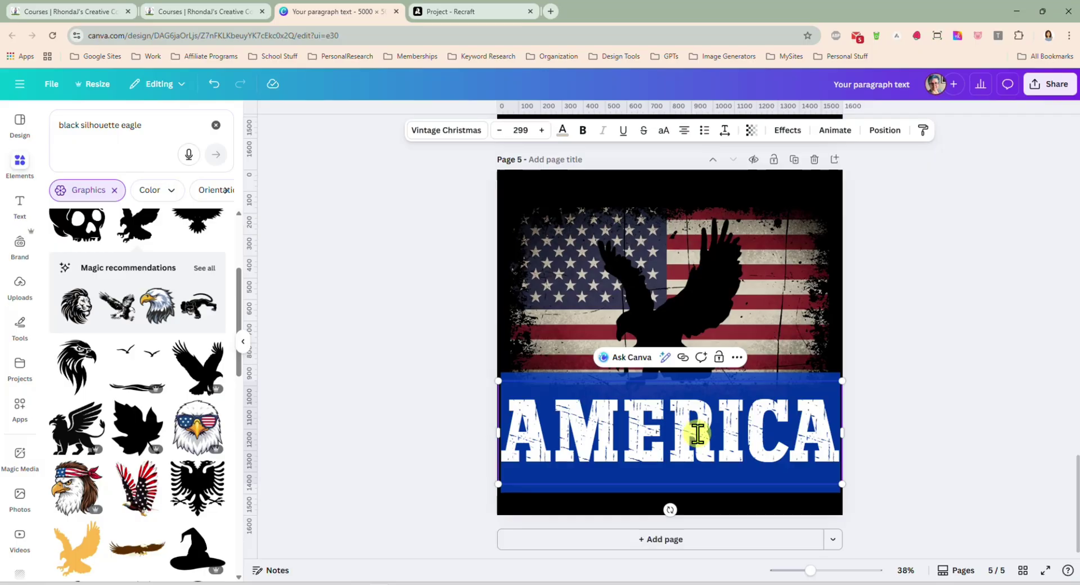
{"action": "type", "text": "FRE"}
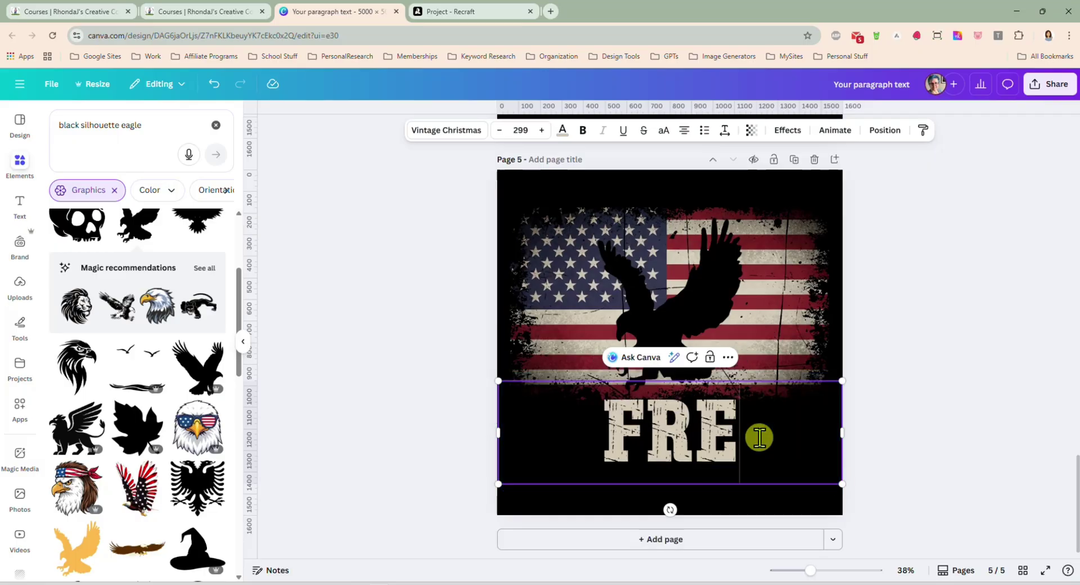
{"action": "type", "text": "EDOM"}
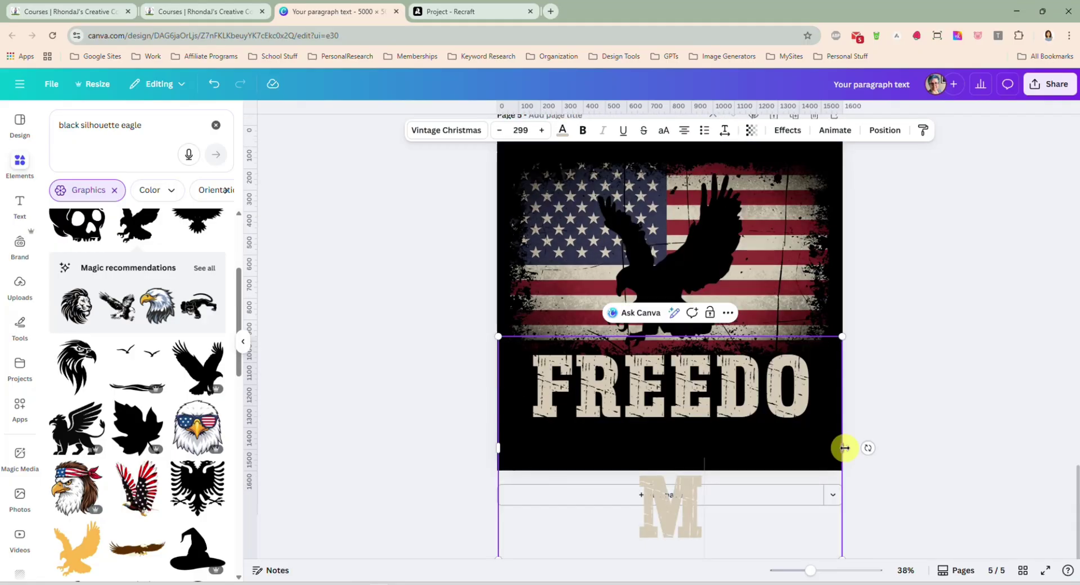
{"action": "left_click_drag", "start_coordinate": [844, 448], "coordinate": [861, 447]}
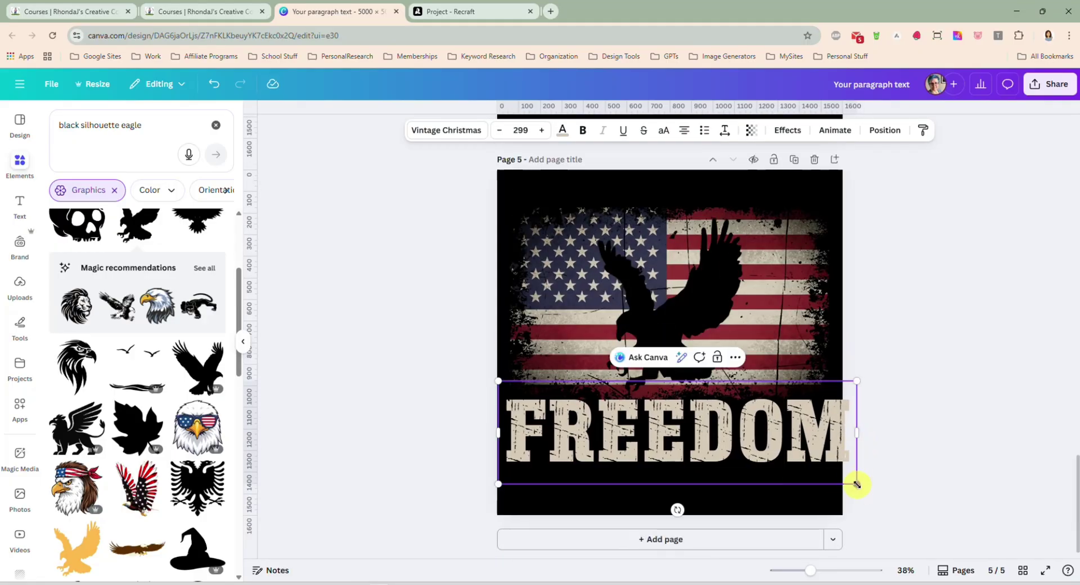
{"action": "left_click_drag", "start_coordinate": [856, 484], "coordinate": [827, 471]}
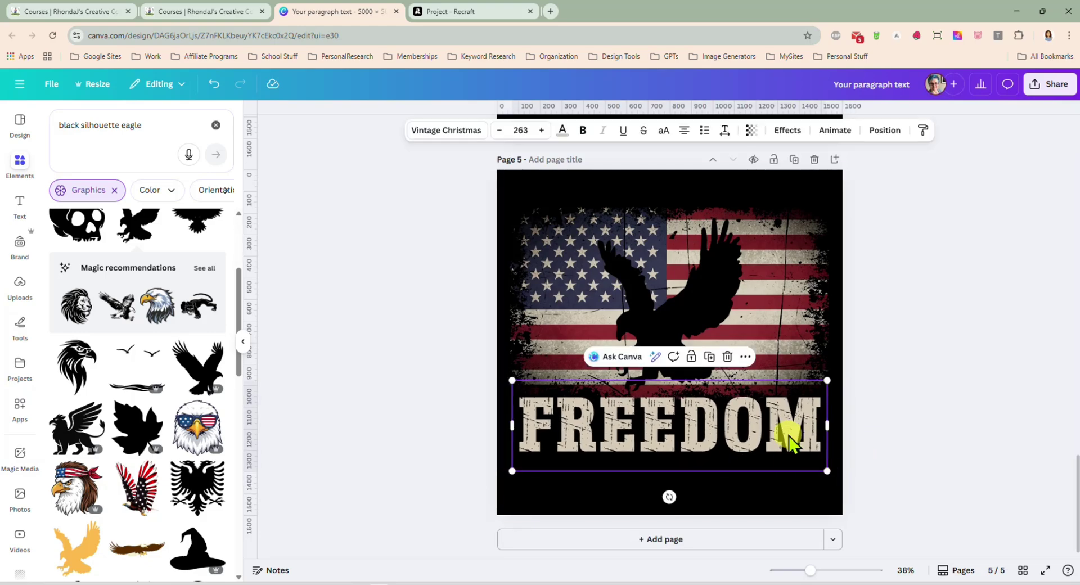
- Add a narrow 250 line beneath FREEDOM and shift the whole design slightly up
{"action": "key", "text": "ctrl+v"}
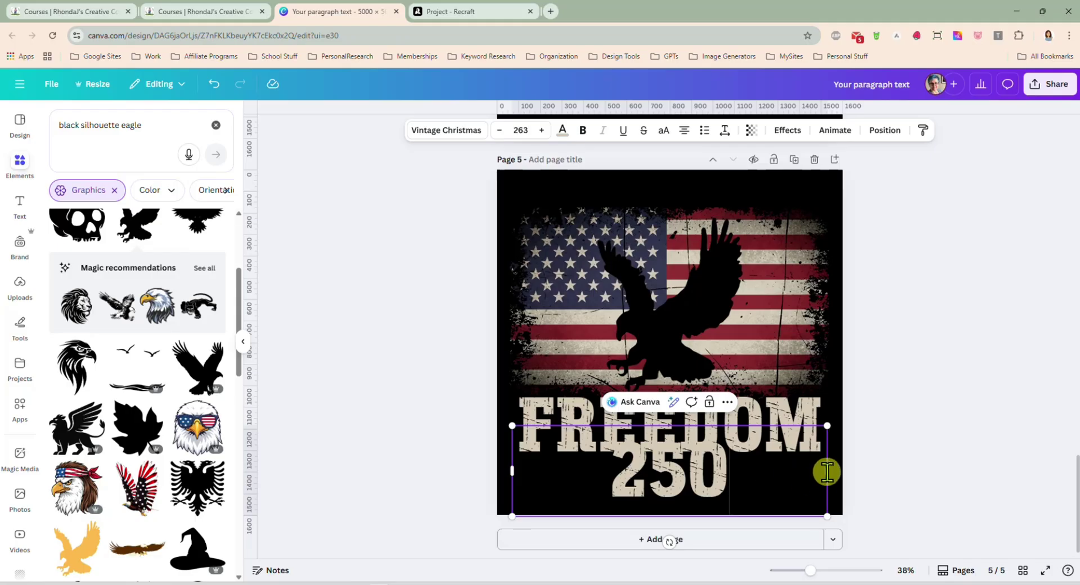
{"action": "left_click_drag", "start_coordinate": [828, 471], "coordinate": [706, 503]}
{"action": "left_click", "coordinate": [904, 462]}
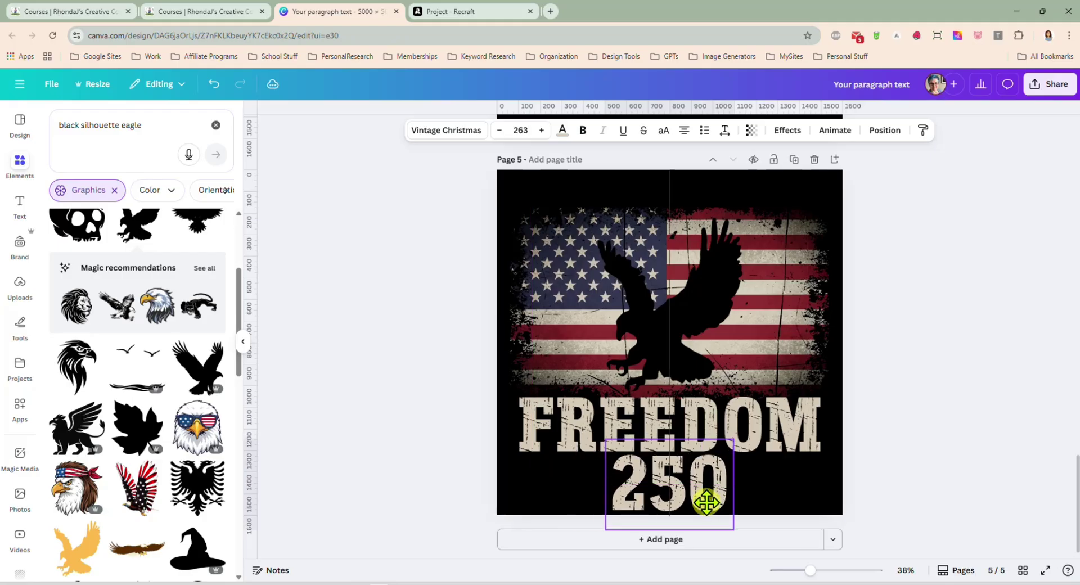
{"action": "left_click_drag", "start_coordinate": [448, 177], "coordinate": [789, 458]}
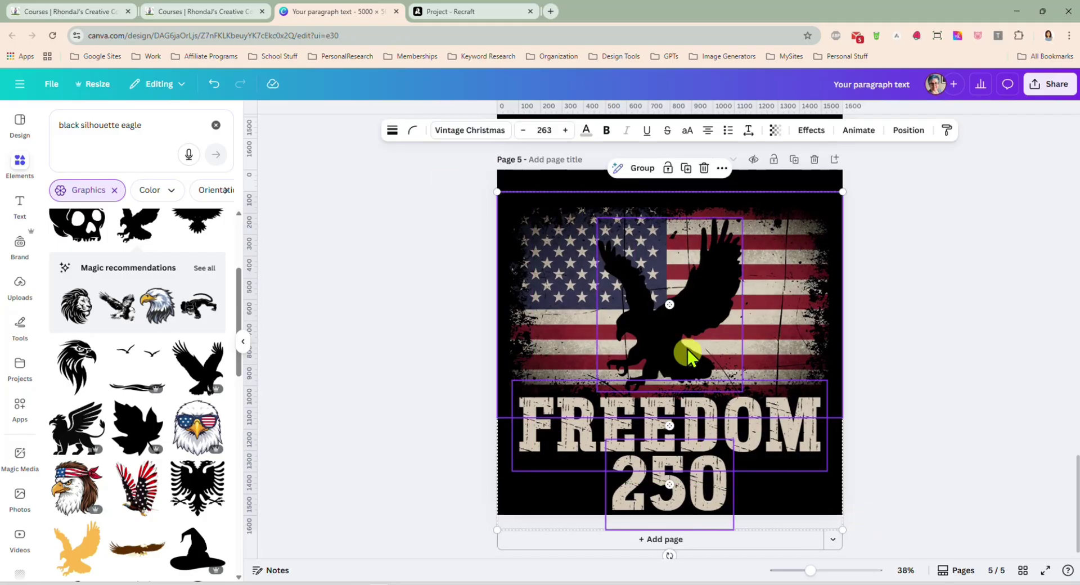
{"action": "left_click_drag", "start_coordinate": [687, 351], "coordinate": [697, 327]}
{"action": "left_click", "coordinate": [887, 455]}
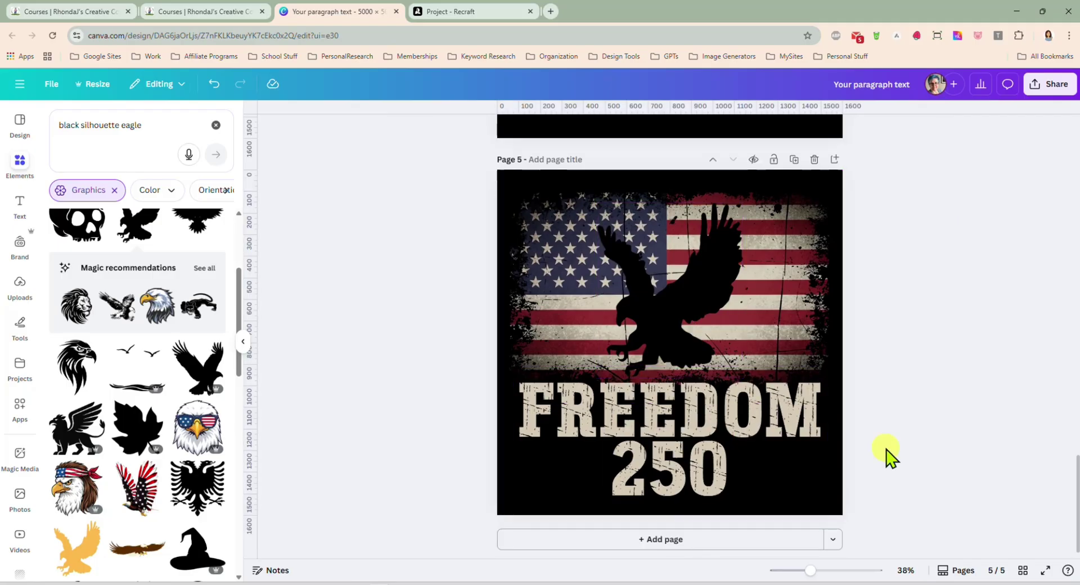
- Duplicate page 5 as page 6 and delete its 250 text and eagle silhouette
{"action": "left_click", "coordinate": [795, 161]}
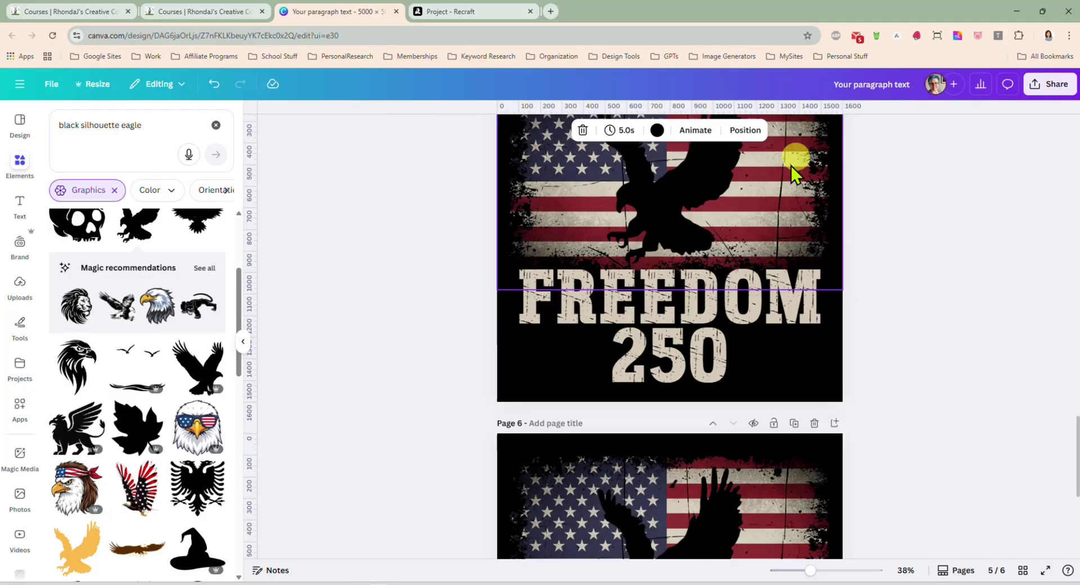
{"action": "left_click", "coordinate": [655, 422]}
{"action": "left_click", "coordinate": [678, 478]}
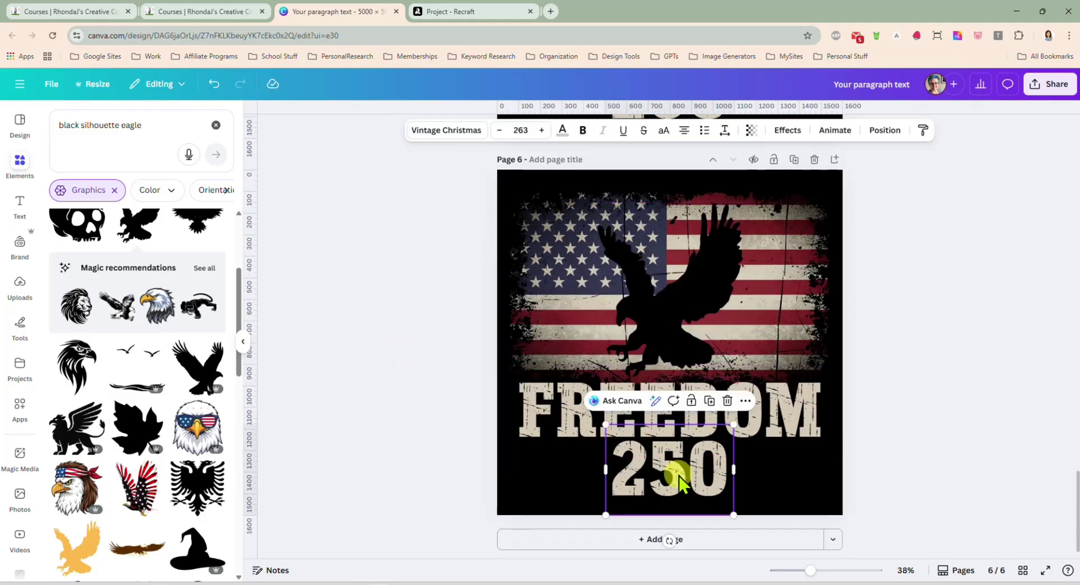
{"action": "key", "text": "Delete"}
{"action": "left_click", "coordinate": [645, 326]}
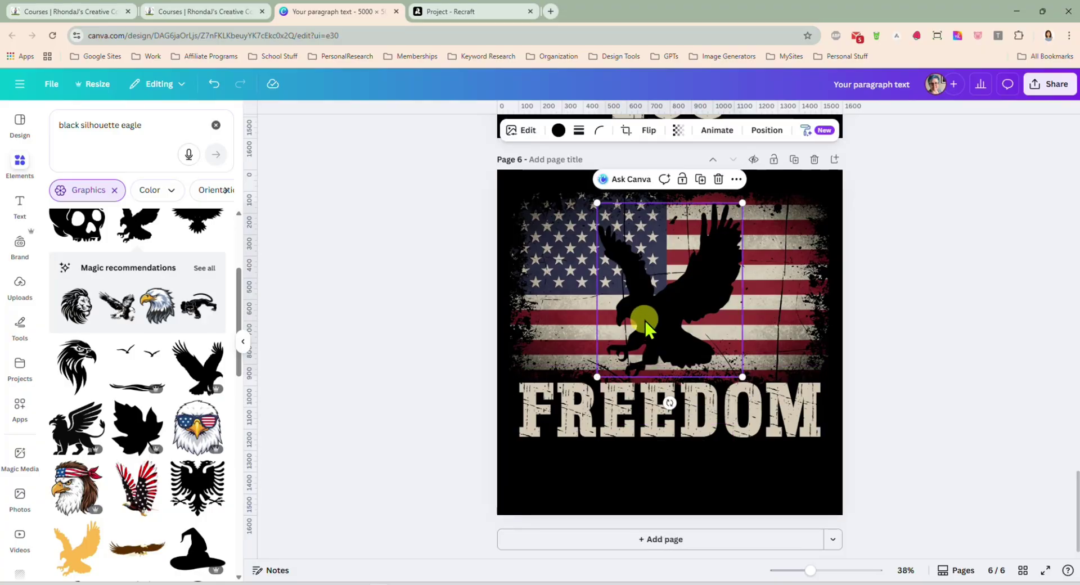
{"action": "key", "text": "Delete"}
- Check the remaining FREEDOM text, then select the distressed flag image
{"action": "left_click", "coordinate": [657, 426]}
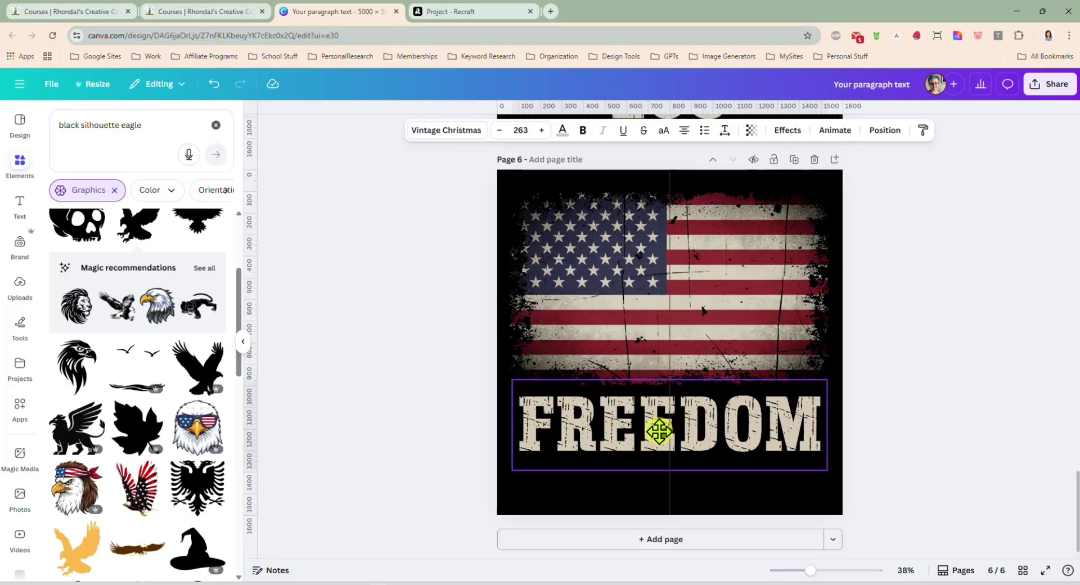
{"action": "left_click", "coordinate": [875, 297]}
{"action": "scroll", "coordinate": [869, 298], "scroll_direction": "up", "scroll_amount": 15}
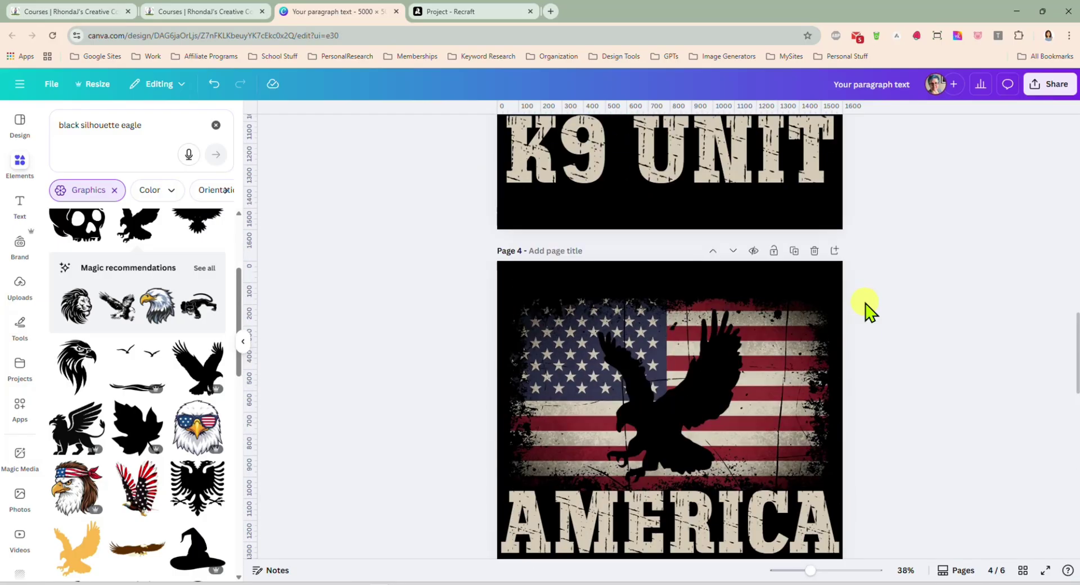
{"action": "scroll", "coordinate": [869, 311], "scroll_direction": "up", "scroll_amount": 14}
{"action": "scroll", "coordinate": [869, 311], "scroll_direction": "down", "scroll_amount": 7}
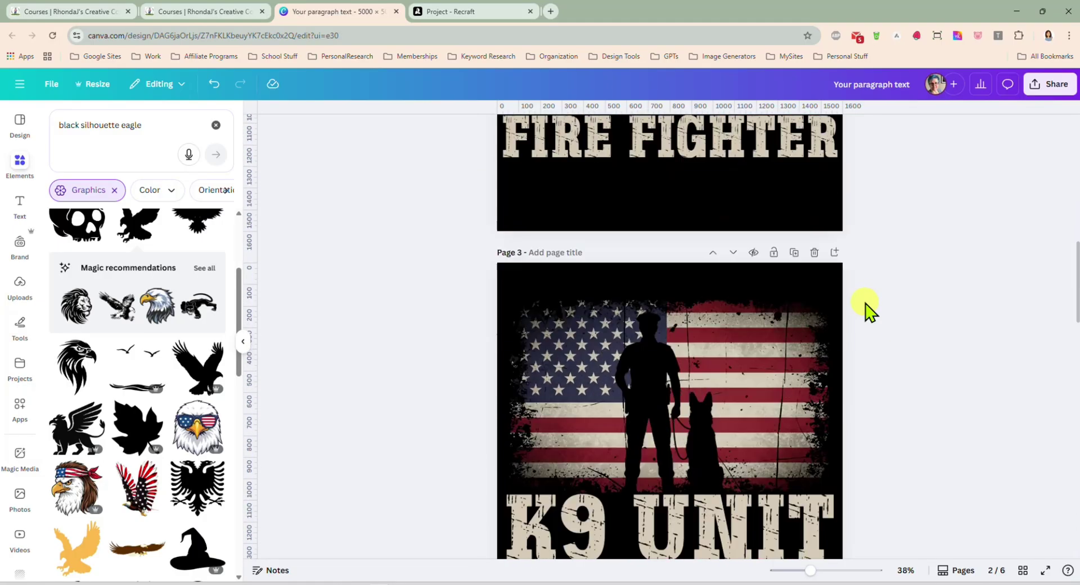
{"action": "scroll", "coordinate": [870, 311], "scroll_direction": "down", "scroll_amount": 20}
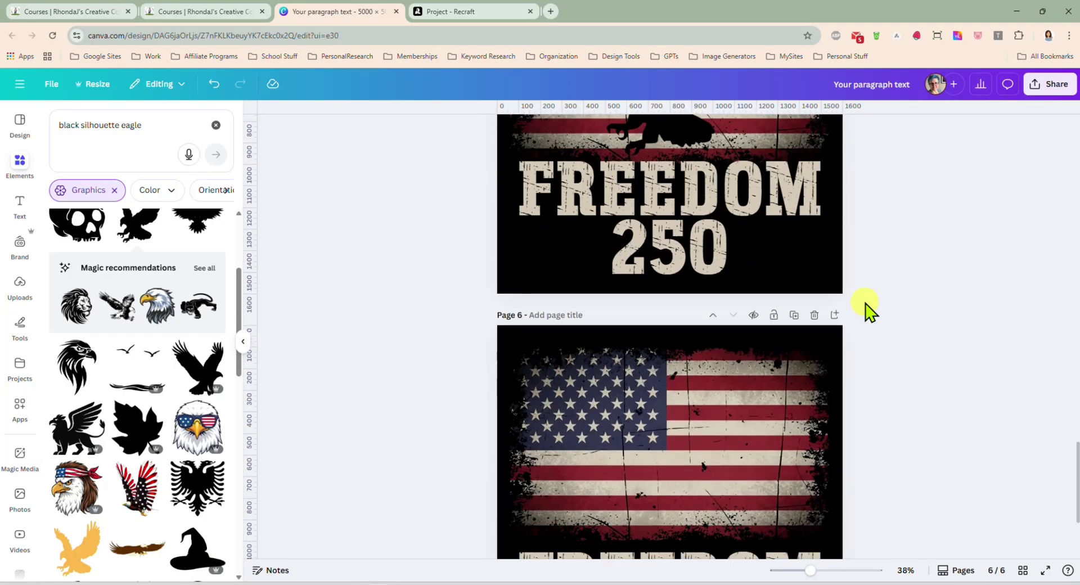
{"action": "scroll", "coordinate": [869, 311], "scroll_direction": "down", "scroll_amount": 3}
{"action": "left_click", "coordinate": [653, 296]}
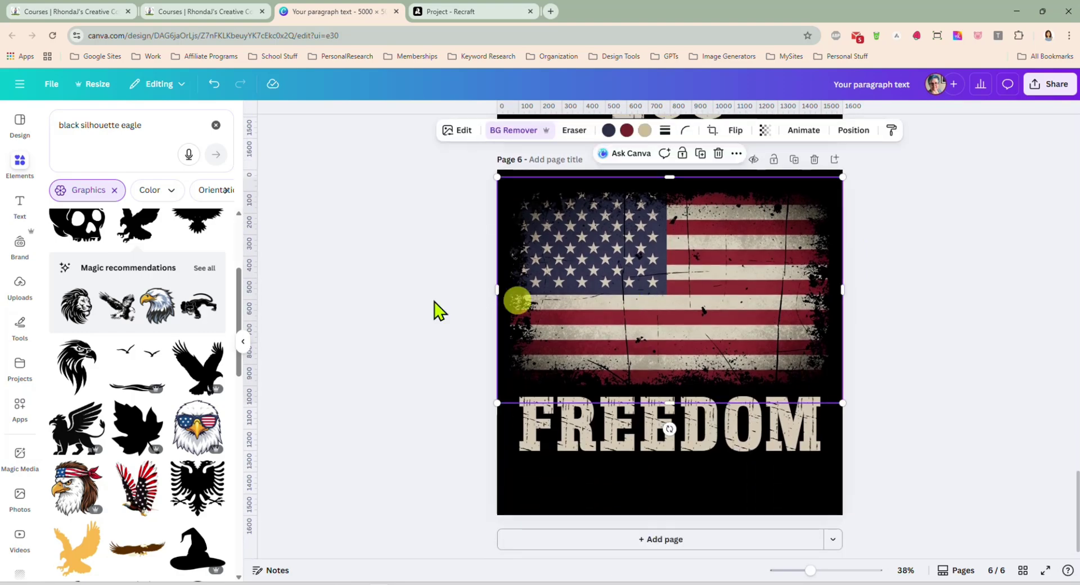
- Add a black family silhouette from an Elements search and stretch it across the flag
{"action": "double_click", "coordinate": [123, 125]}
{"action": "type", "text": "fam"}
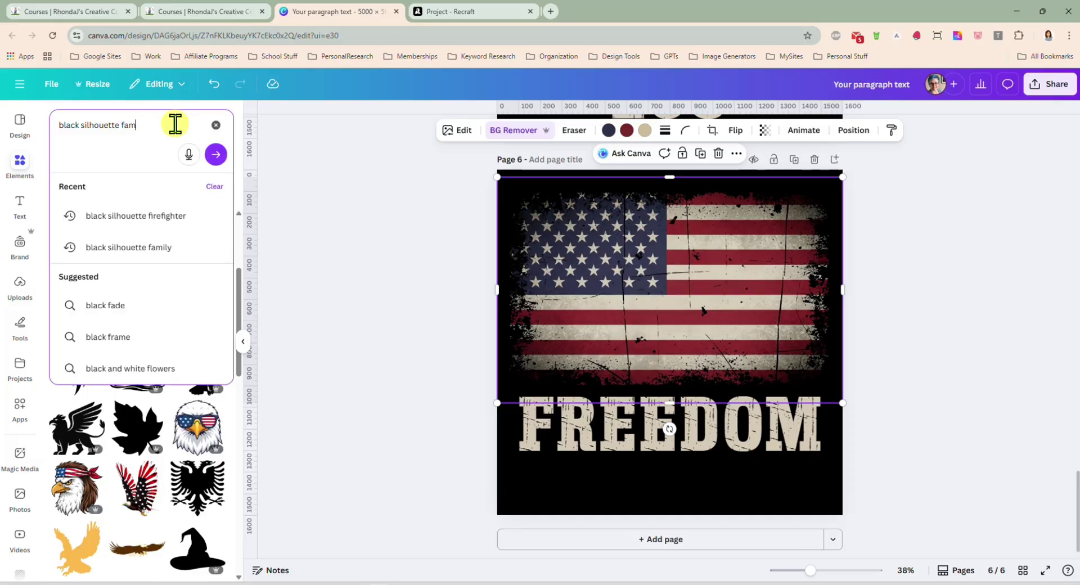
{"action": "type", "text": "ily"}
{"action": "key", "text": "Return"}
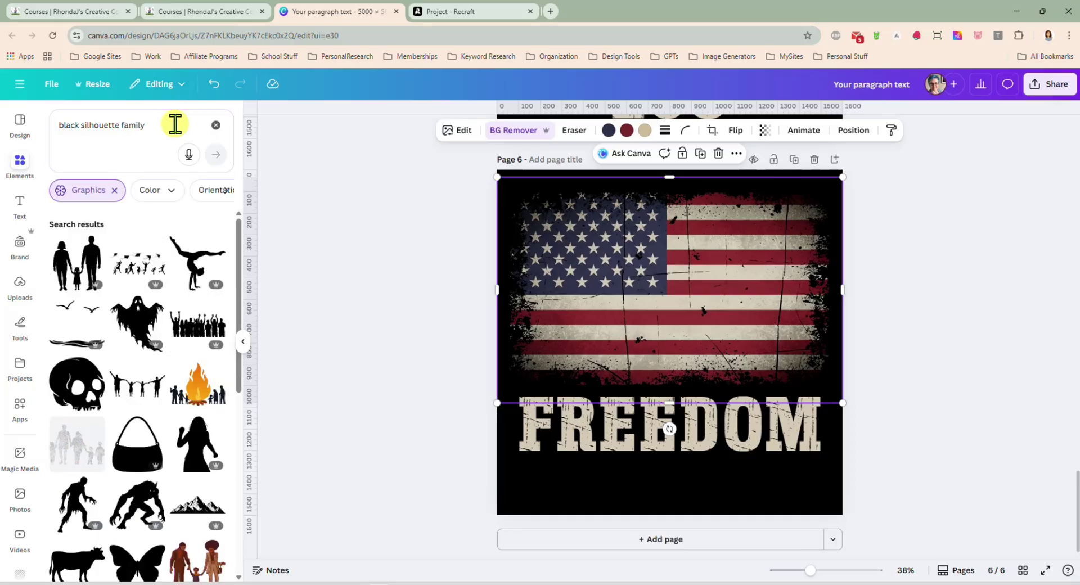
{"action": "scroll", "coordinate": [172, 338], "scroll_direction": "down", "scroll_amount": 10}
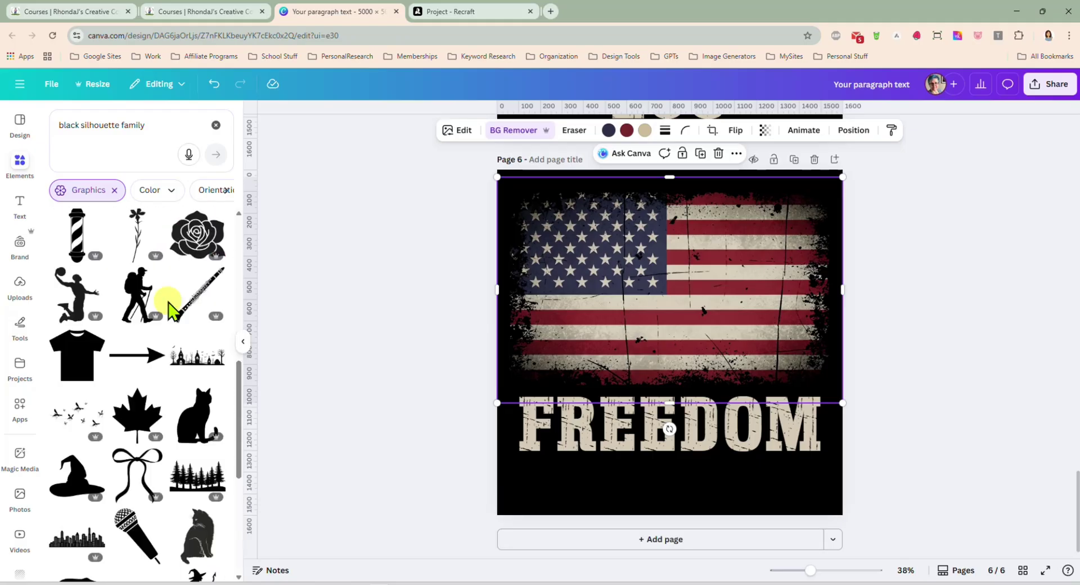
{"action": "scroll", "coordinate": [172, 310], "scroll_direction": "down", "scroll_amount": 8}
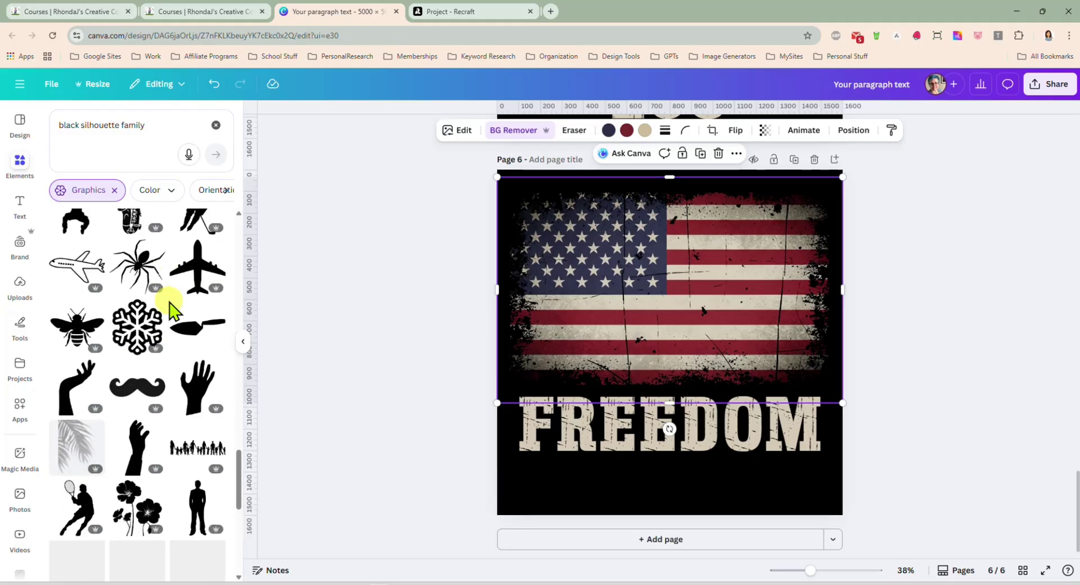
{"action": "scroll", "coordinate": [185, 337], "scroll_direction": "down", "scroll_amount": 2}
{"action": "left_click", "coordinate": [186, 340]}
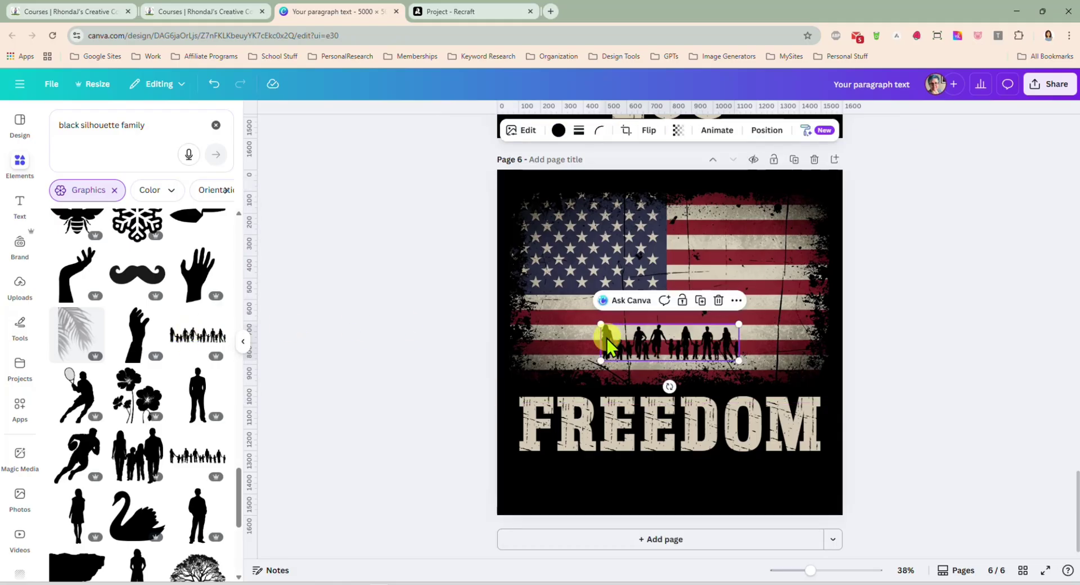
{"action": "left_click_drag", "start_coordinate": [598, 325], "coordinate": [504, 299]}
{"action": "left_click_drag", "start_coordinate": [740, 361], "coordinate": [833, 389]}
{"action": "left_click_drag", "start_coordinate": [761, 344], "coordinate": [759, 346]}
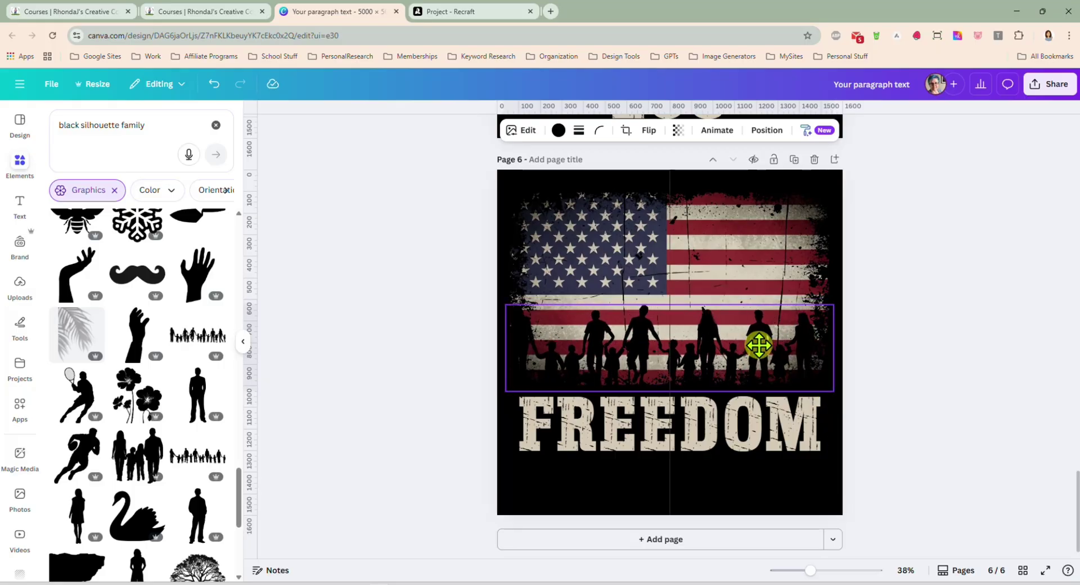
- Change FREEDOM to UNITE, enlarge it, and centre it under the family
{"action": "left_click", "coordinate": [716, 415]}
{"action": "left_click", "coordinate": [715, 417]}
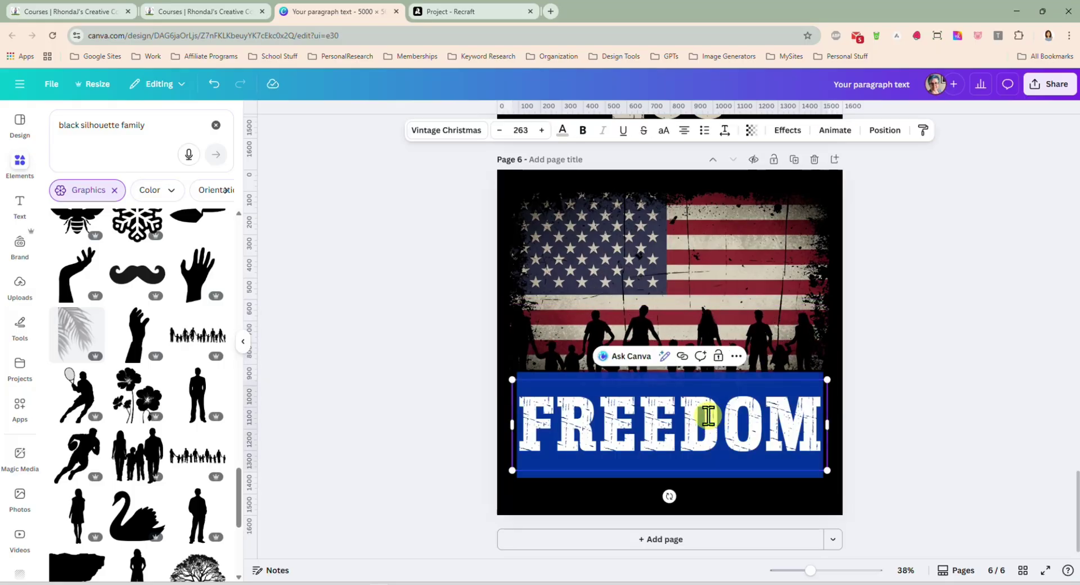
{"action": "type", "text": "UNITE"}
{"action": "left_click_drag", "start_coordinate": [827, 471], "coordinate": [848, 486]}
{"action": "left_click_drag", "start_coordinate": [795, 453], "coordinate": [791, 436]}
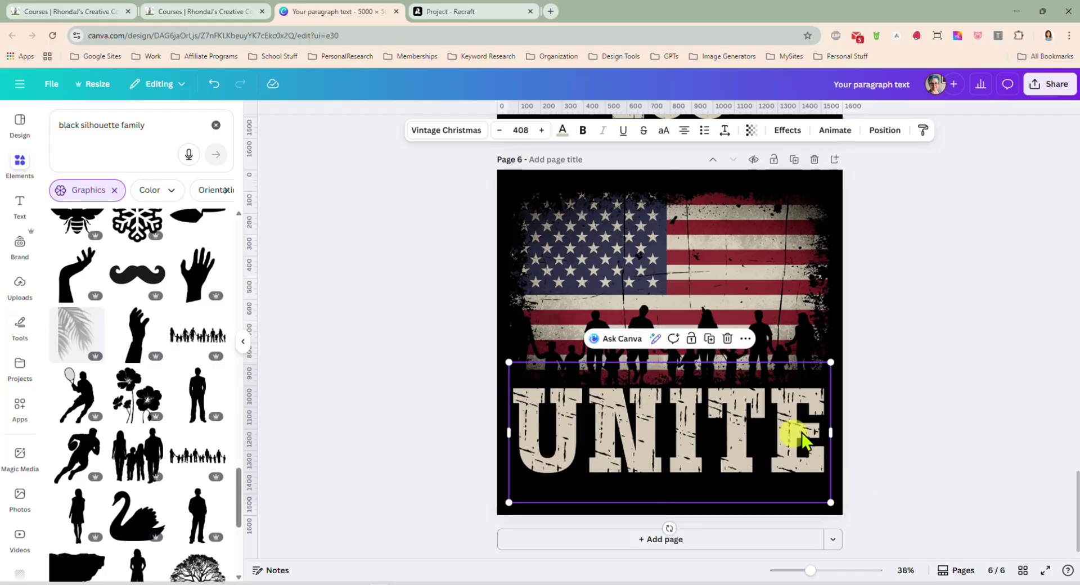
{"action": "left_click", "coordinate": [887, 397]}
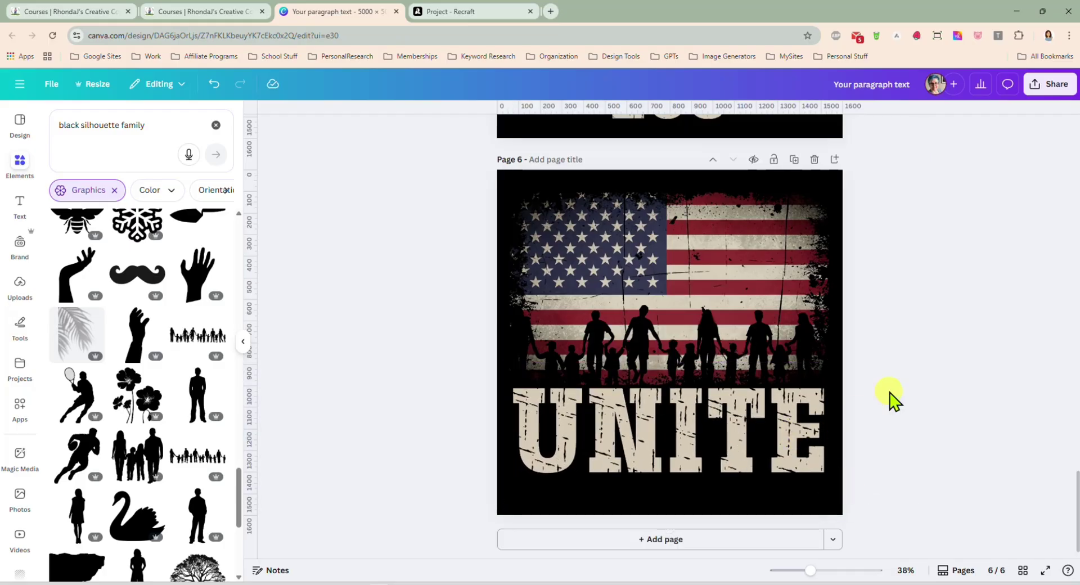
- Duplicate page 6 as page 7 and delete the family silhouette from it
{"action": "left_click", "coordinate": [794, 161]}
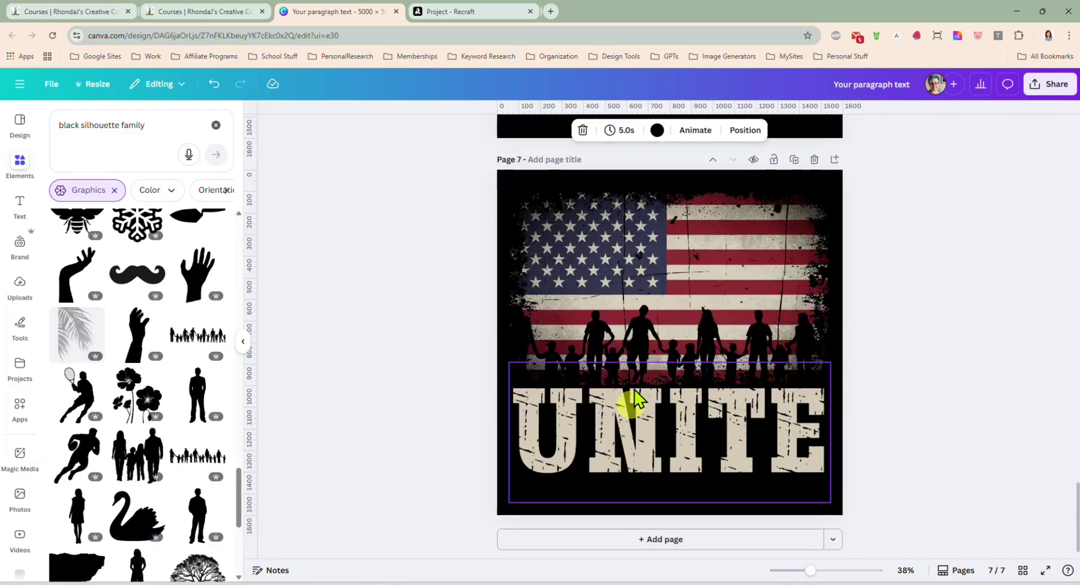
{"action": "left_click", "coordinate": [646, 333]}
{"action": "key", "text": "Delete"}
{"action": "scroll", "coordinate": [143, 372], "scroll_direction": "down", "scroll_amount": 3}
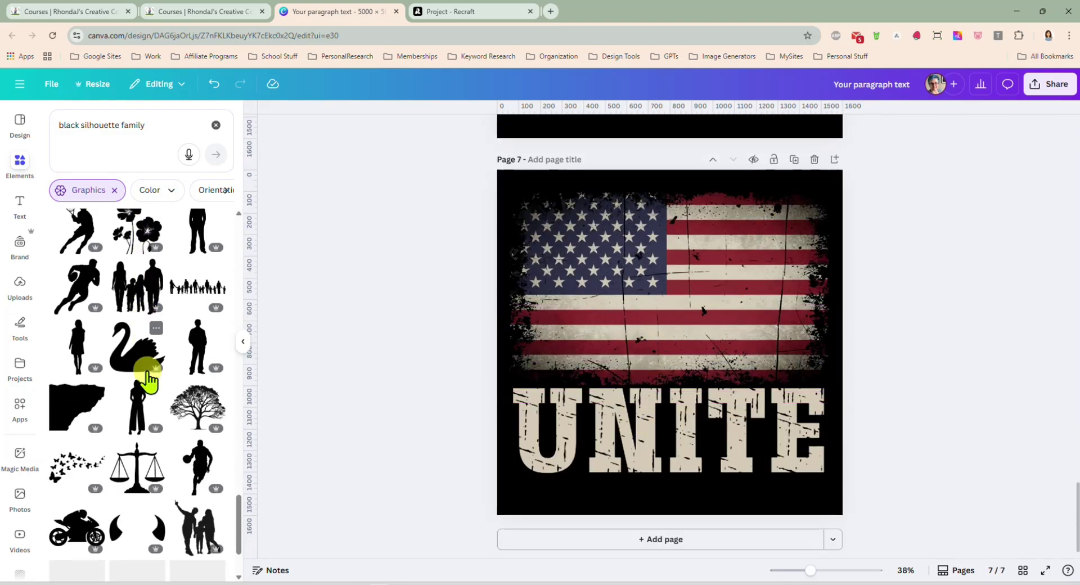
{"action": "scroll", "coordinate": [149, 284], "scroll_direction": "up", "scroll_amount": 5}
- Add a pine-tree silhouette, stretch it across the page, and lower it above UNITE
{"action": "left_click", "coordinate": [152, 127]}
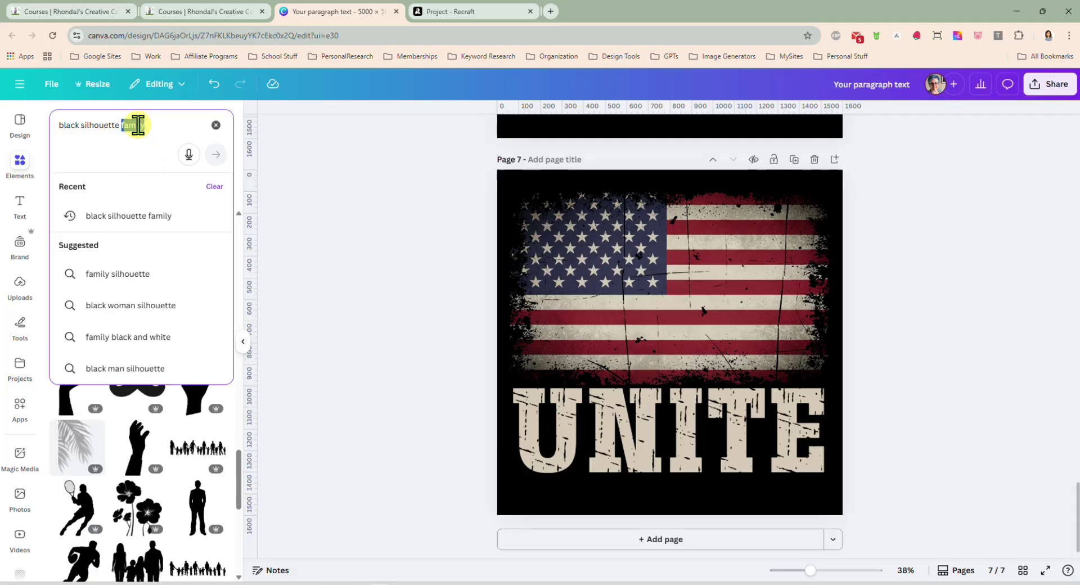
{"action": "type", "text": "pine trees"}
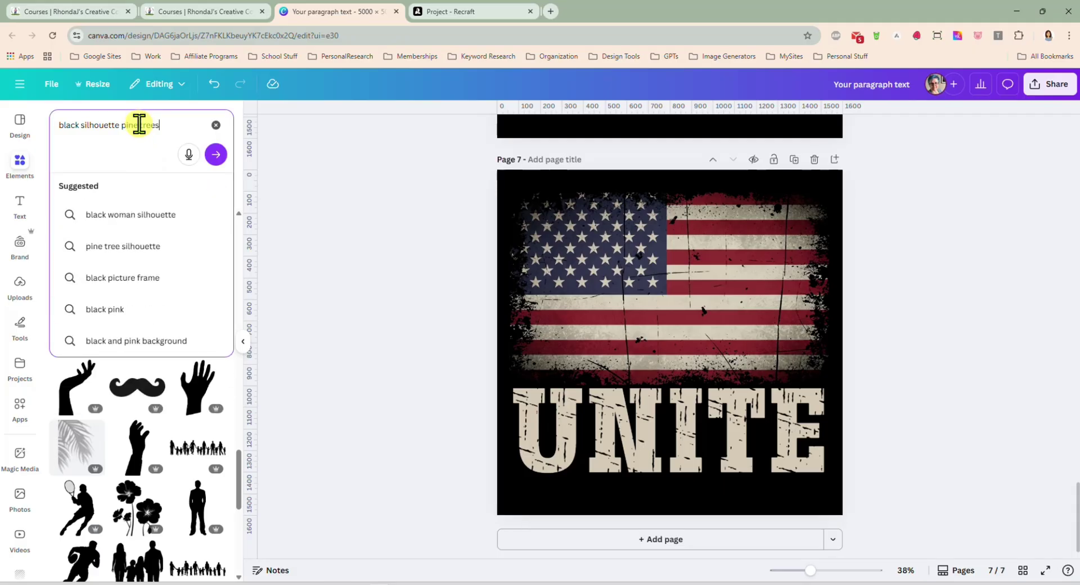
{"action": "key", "text": "Return"}
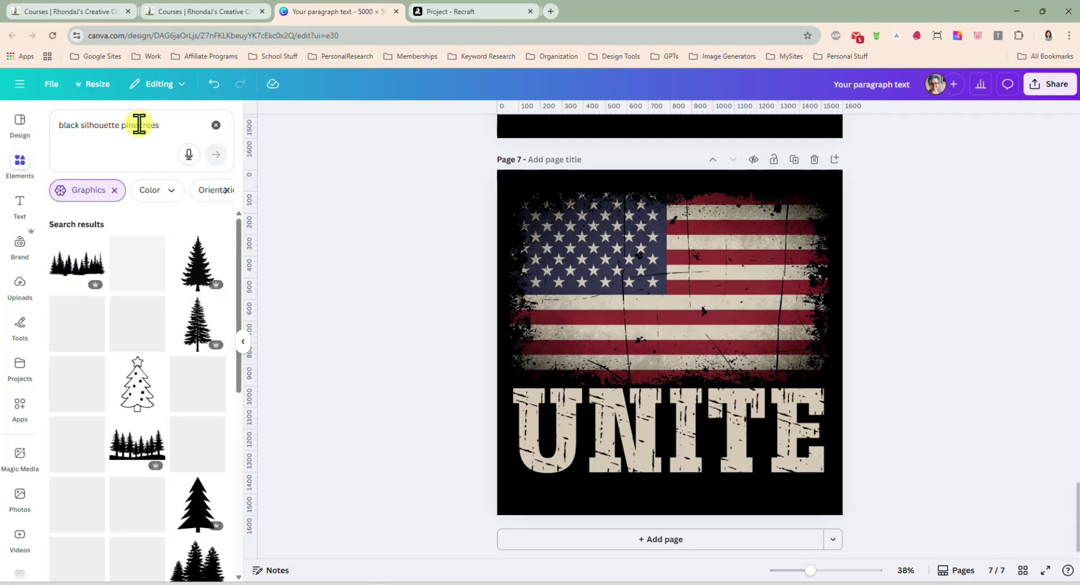
{"action": "left_click", "coordinate": [89, 259]}
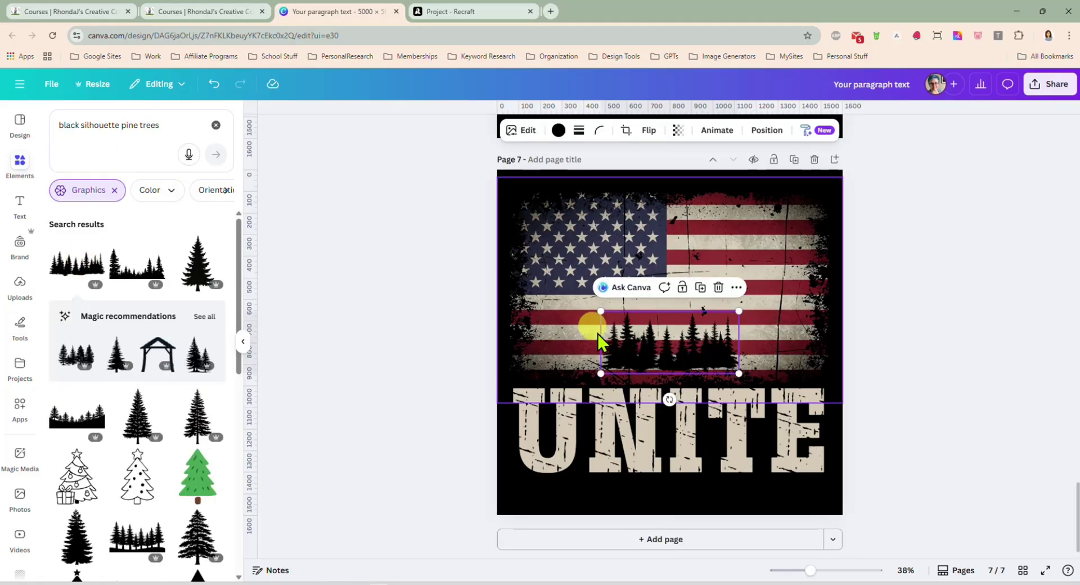
{"action": "left_click_drag", "start_coordinate": [597, 377], "coordinate": [514, 375]}
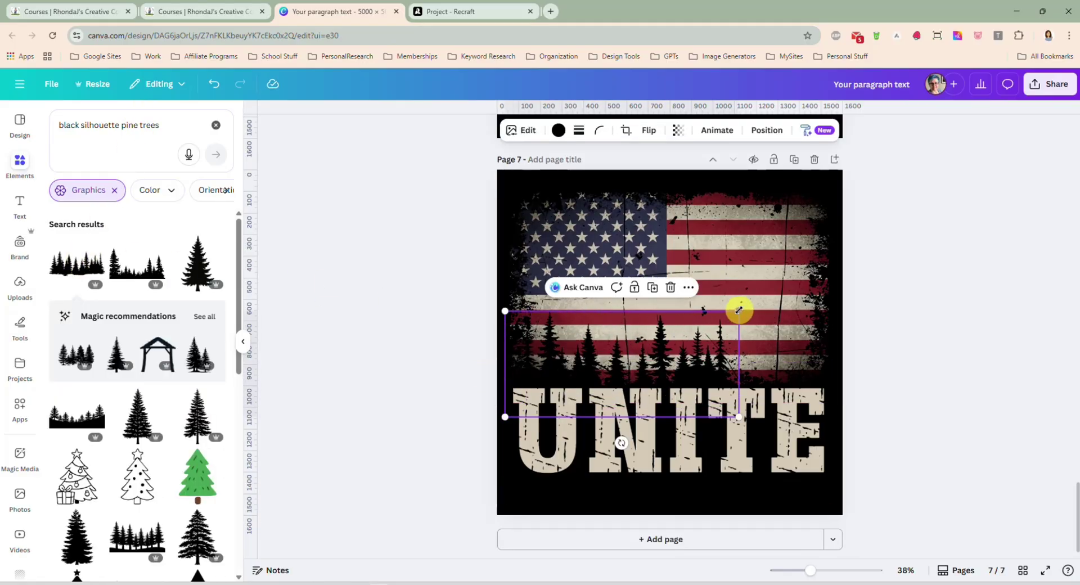
{"action": "left_click_drag", "start_coordinate": [740, 309], "coordinate": [862, 326]}
{"action": "left_click", "coordinate": [856, 366]}
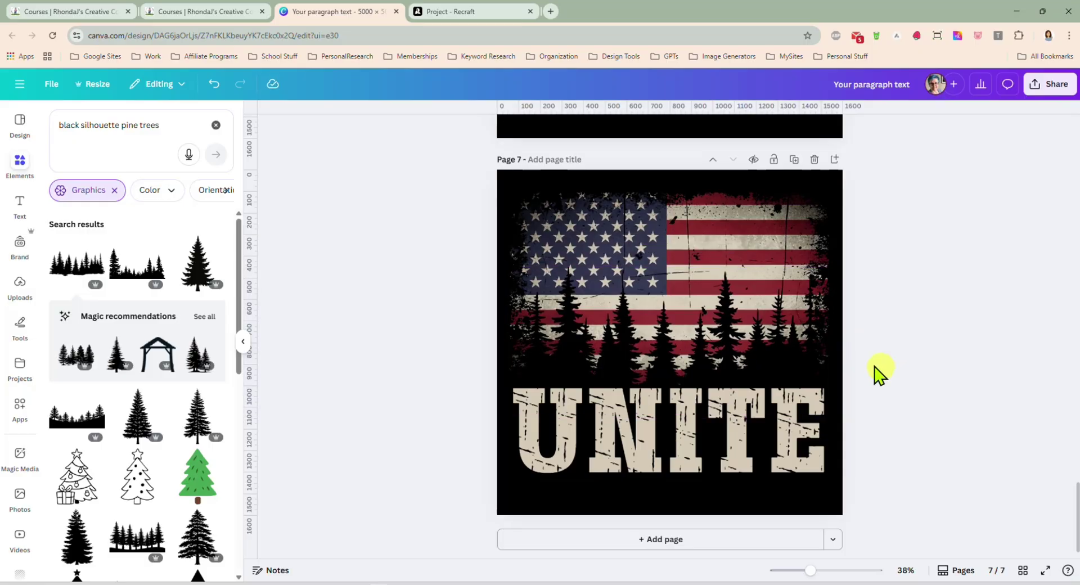
{"action": "left_click", "coordinate": [761, 346]}
{"action": "left_click_drag", "start_coordinate": [761, 347], "coordinate": [757, 369]}
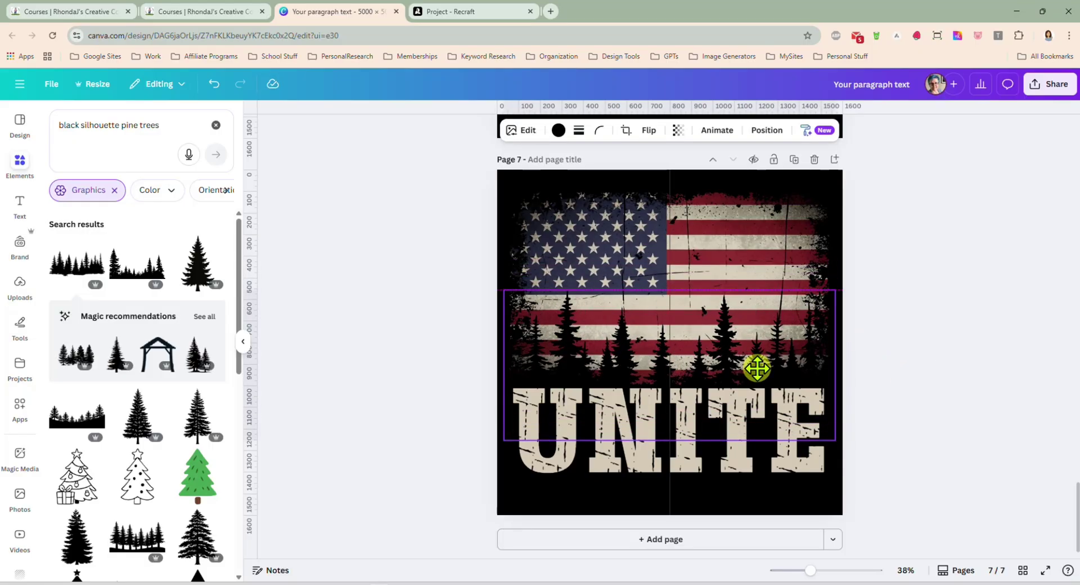
{"action": "left_click", "coordinate": [878, 375]}
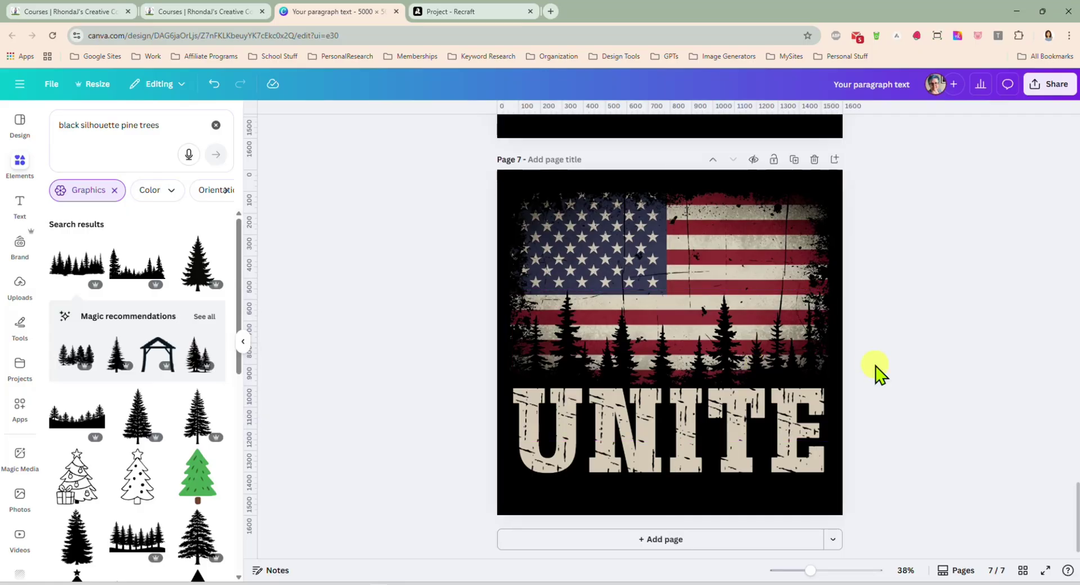
- Add a black moose silhouette, enlarge it, and set it among the pine trees
{"action": "left_click", "coordinate": [123, 125]}
{"action": "key", "text": "BackSpace"}
{"action": "key", "text": "BackSpace"}
{"action": "key", "text": "BackSpace"}
{"action": "key", "text": "BackSpace"}
{"action": "key", "text": "BackSpace"}
{"action": "key", "text": "BackSpace"}
{"action": "key", "text": "BackSpace"}
{"action": "key", "text": "BackSpace"}
{"action": "key", "text": "BackSpace"}
{"action": "key", "text": "BackSpace"}
{"action": "type", "text": "moose"}
{"action": "key", "text": "Return"}
{"action": "left_click", "coordinate": [77, 262]}
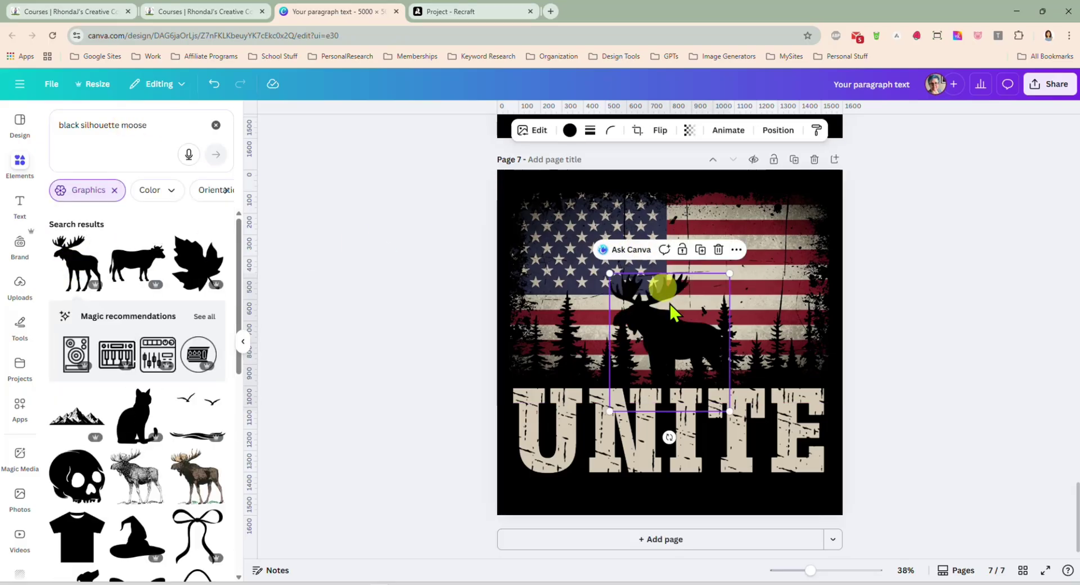
{"action": "left_click_drag", "start_coordinate": [666, 309], "coordinate": [652, 287]}
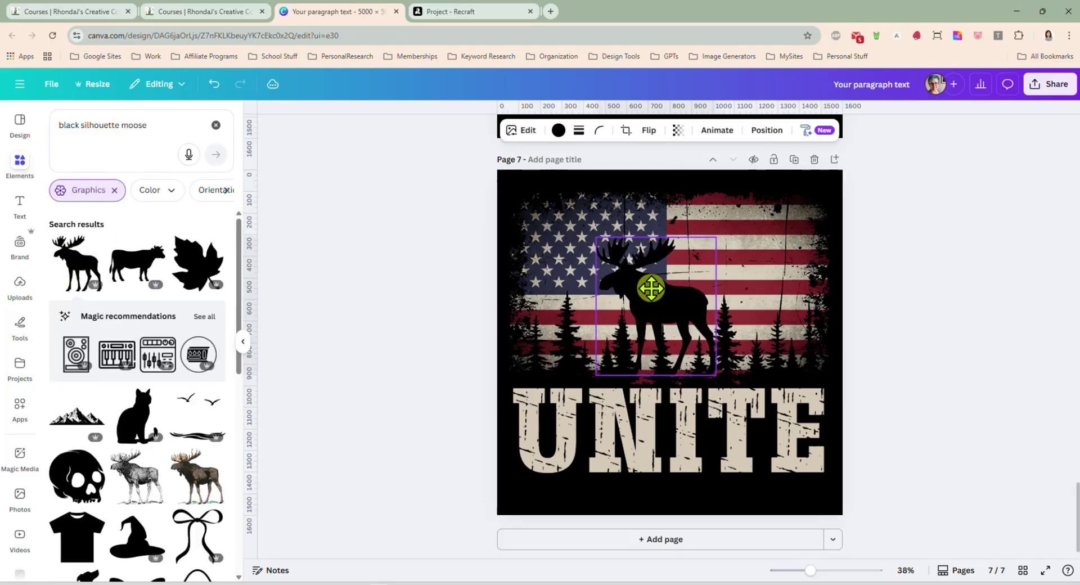
{"action": "left_click_drag", "start_coordinate": [716, 237], "coordinate": [767, 224]}
{"action": "left_click_drag", "start_coordinate": [675, 272], "coordinate": [673, 304]}
- Shrink UNITE and move it to the bottom edge, then snip the moose flag artwork
{"action": "double_click", "coordinate": [792, 431]}
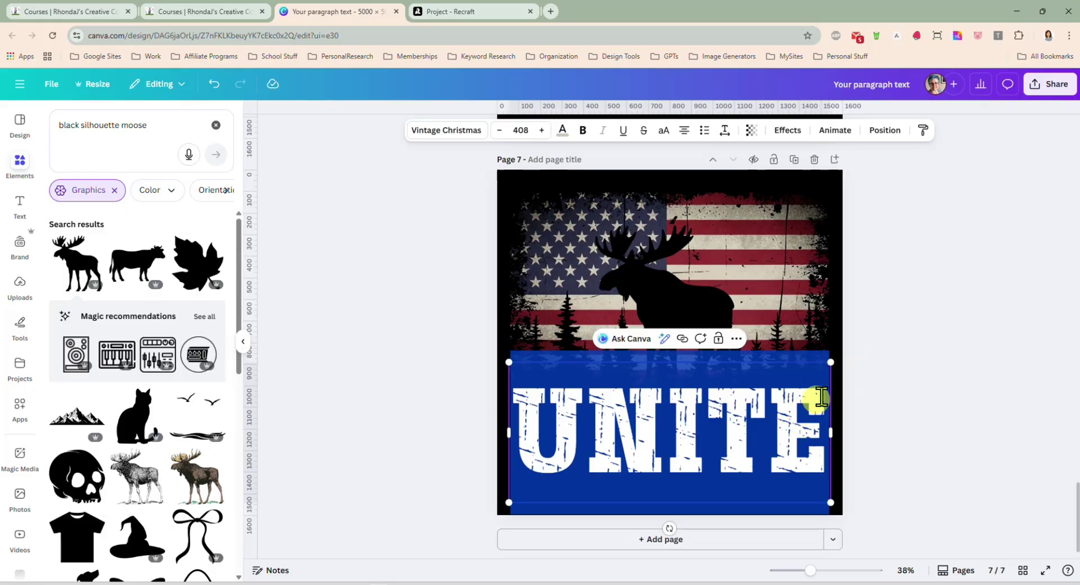
{"action": "left_click", "coordinate": [878, 336]}
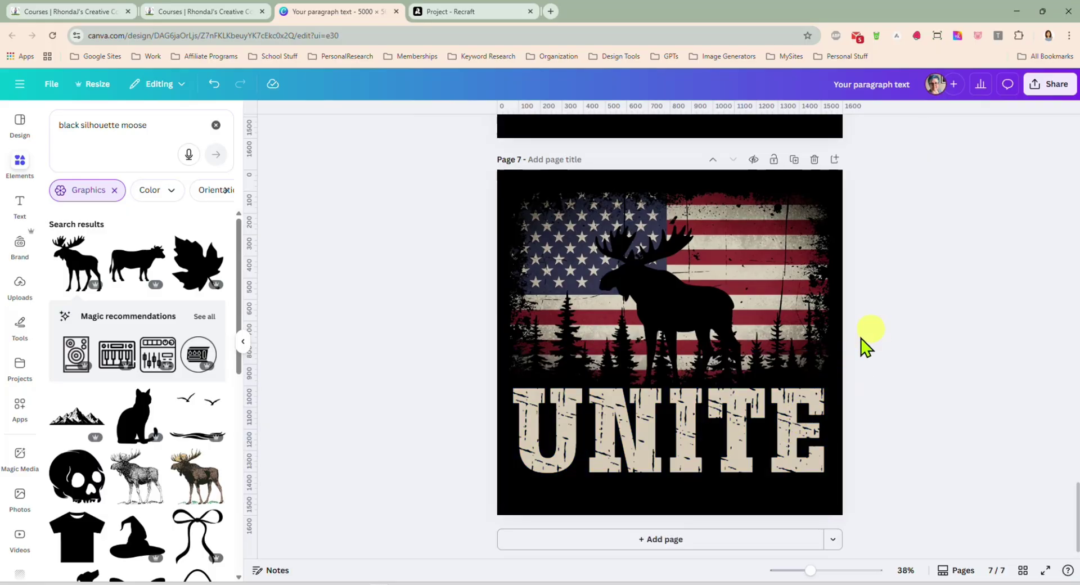
{"action": "left_click", "coordinate": [784, 412]}
{"action": "left_click_drag", "start_coordinate": [785, 412], "coordinate": [783, 411]}
{"action": "left_click", "coordinate": [784, 413]}
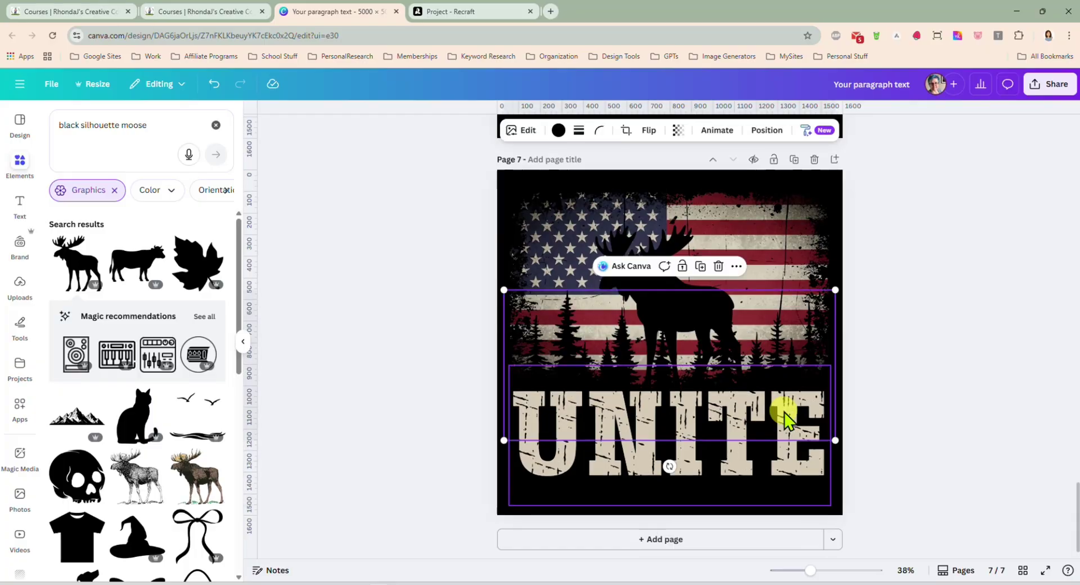
{"action": "left_click", "coordinate": [873, 380]}
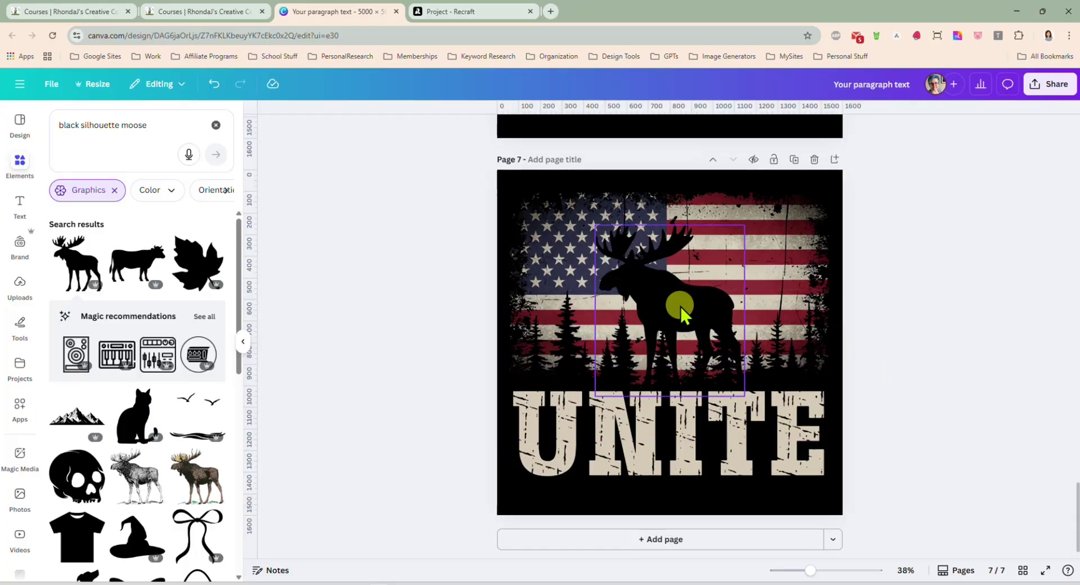
{"action": "double_click", "coordinate": [748, 431]}
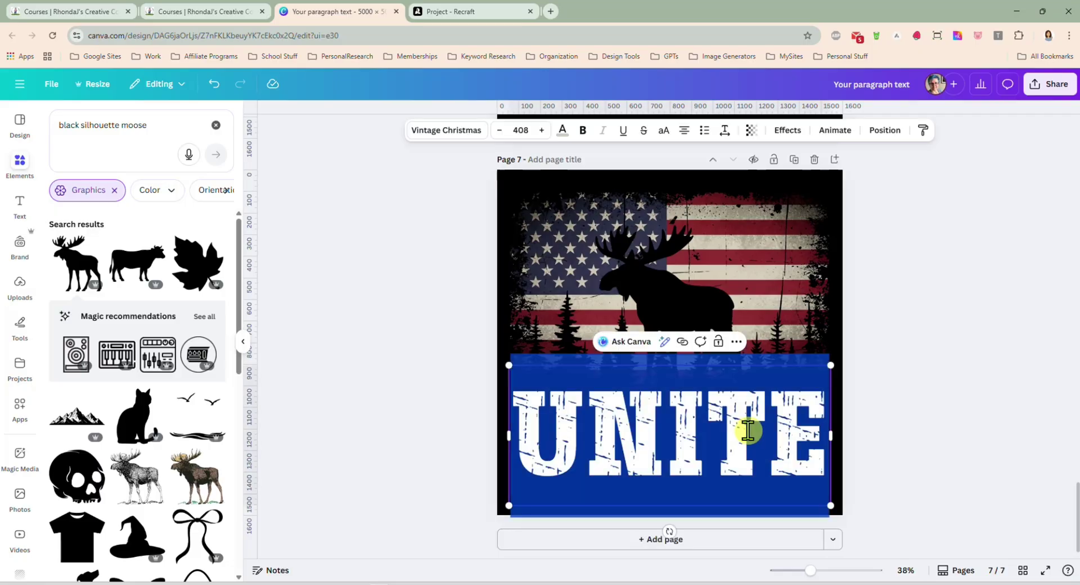
{"action": "left_click", "coordinate": [899, 394]}
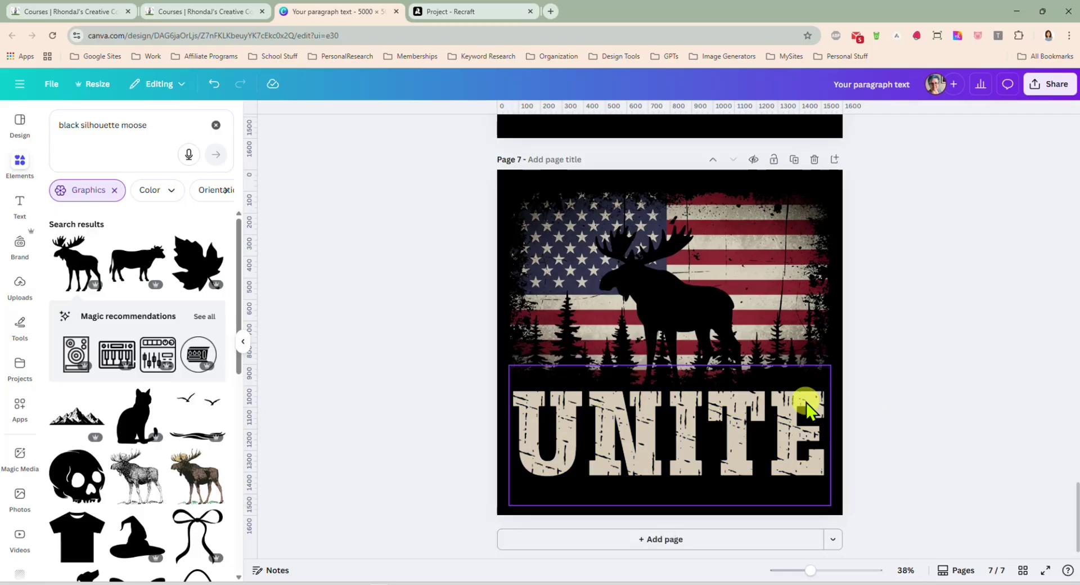
{"action": "left_click_drag", "start_coordinate": [805, 403], "coordinate": [801, 442]}
{"action": "left_click_drag", "start_coordinate": [825, 407], "coordinate": [764, 484]}
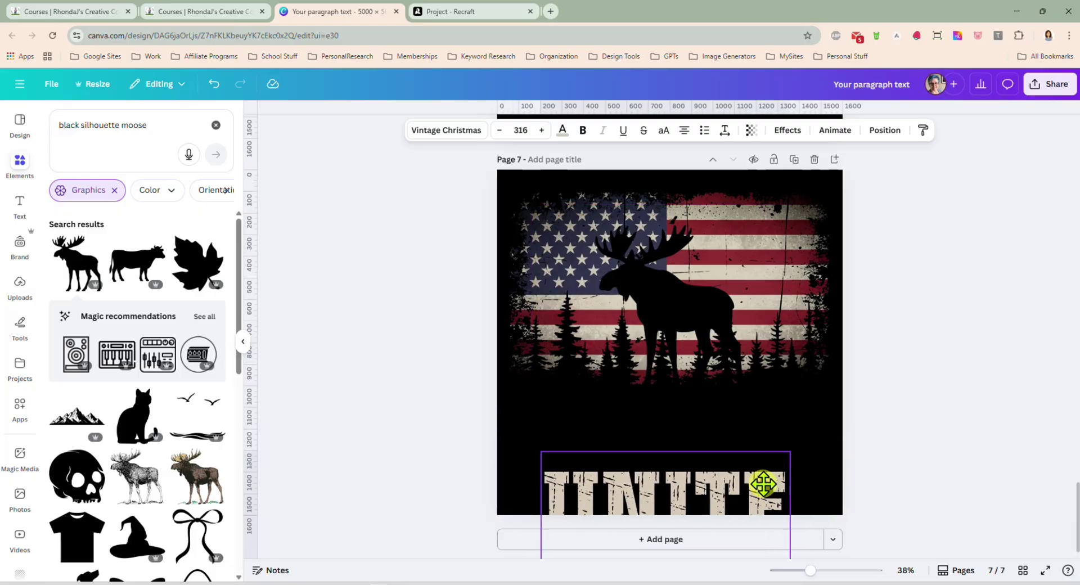
{"action": "left_click", "coordinate": [883, 401]}
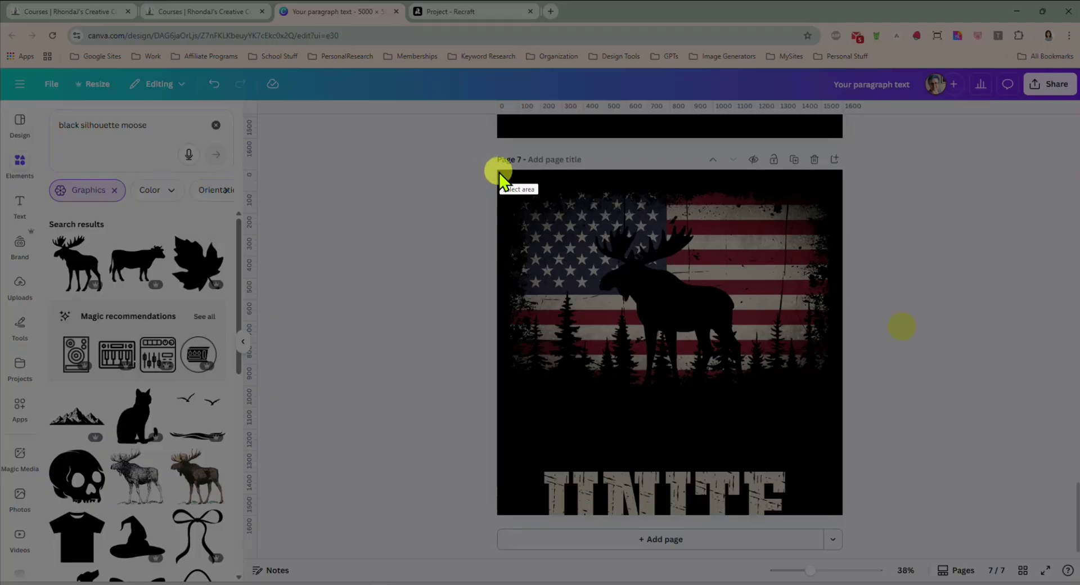
{"action": "left_click_drag", "start_coordinate": [499, 172], "coordinate": [840, 423]}
- In ChatGPT, paste the moose flag snapshot and ask for word ideas about the image
{"action": "left_click", "coordinate": [551, 11]}
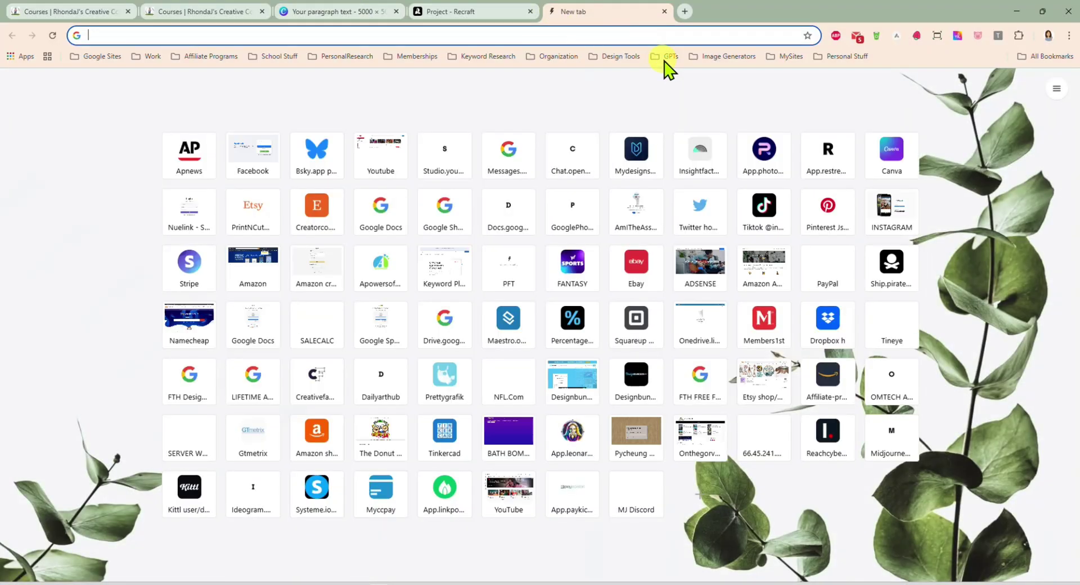
{"action": "left_click", "coordinate": [666, 57]}
{"action": "left_click", "coordinate": [682, 112]}
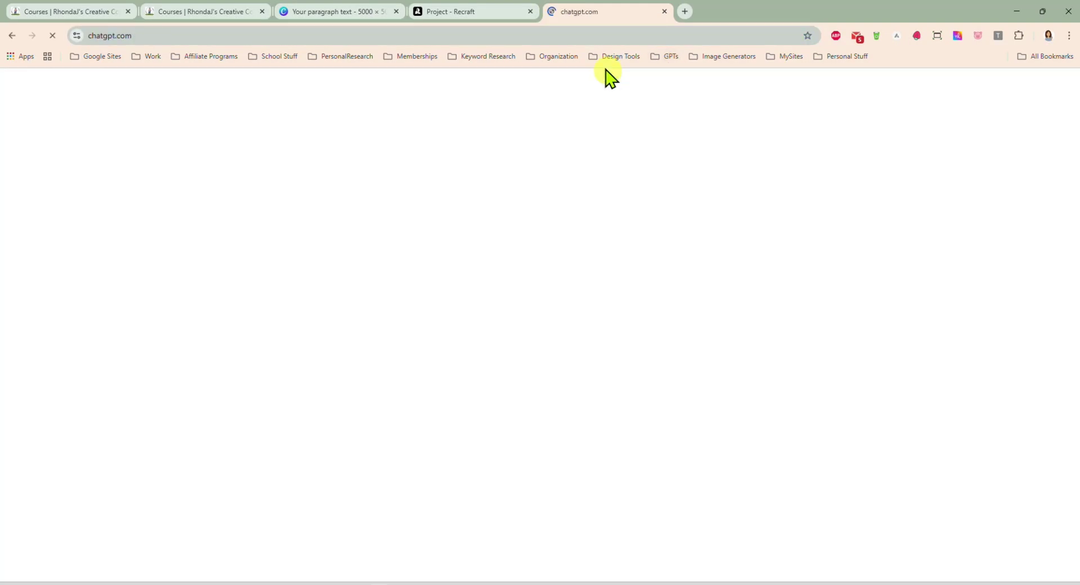
{"action": "key", "text": "ctrl+v"}
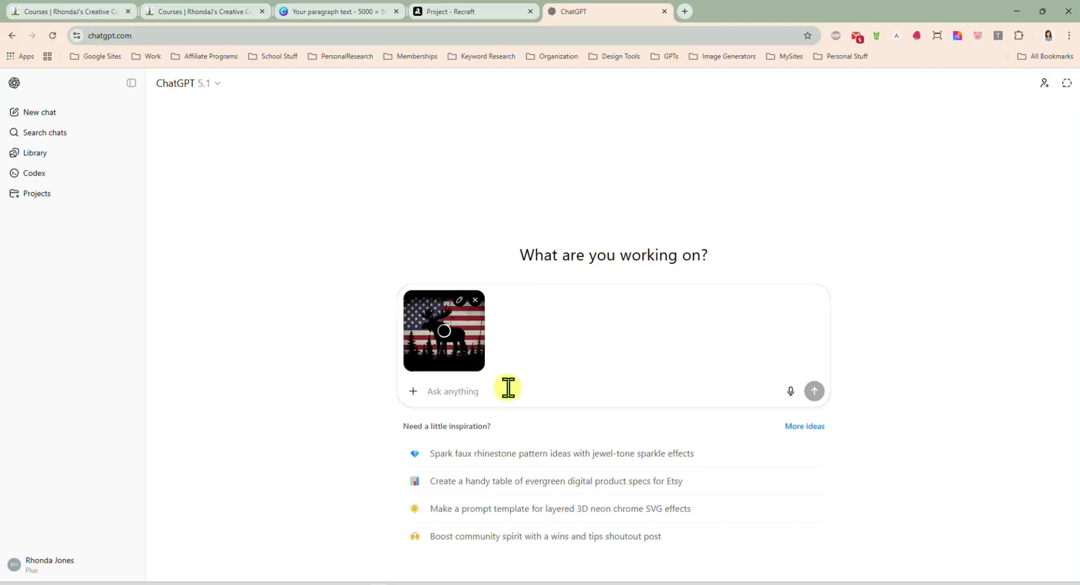
{"action": "type", "text": "Bob"}
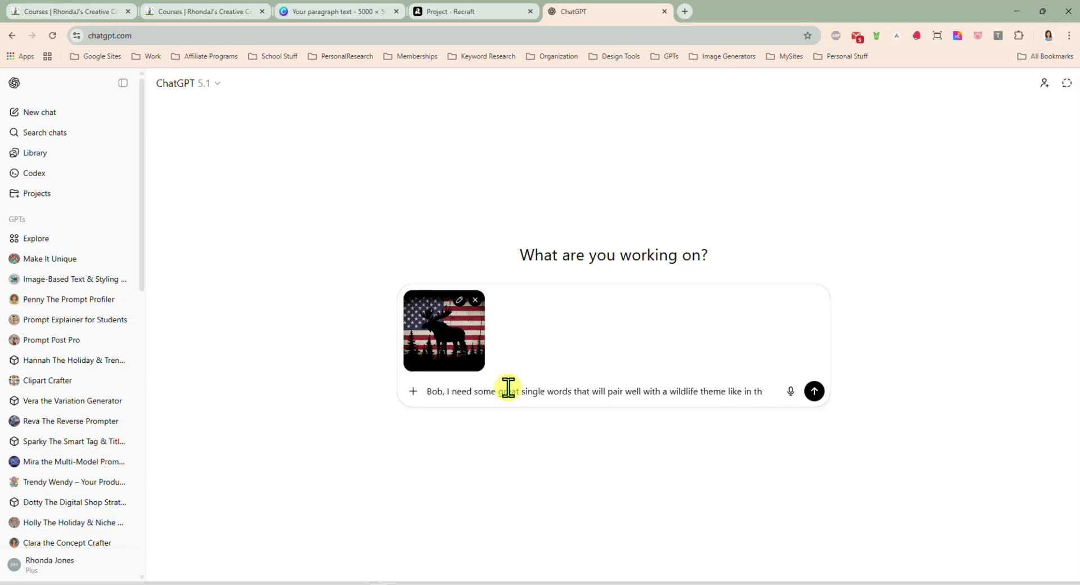
{"action": "type", "text": "ttached image"}
{"action": "key", "text": "Return"}
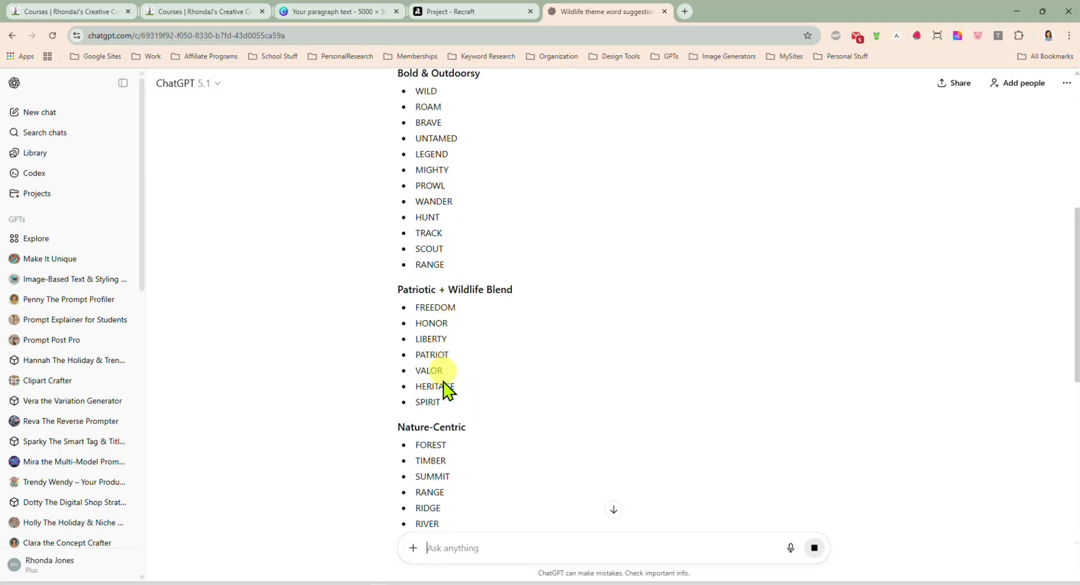
- Ask 'give me some 2 word ideas' and copy the Moose Country suggestion
{"action": "scroll", "coordinate": [477, 371], "scroll_direction": "down", "scroll_amount": 2}
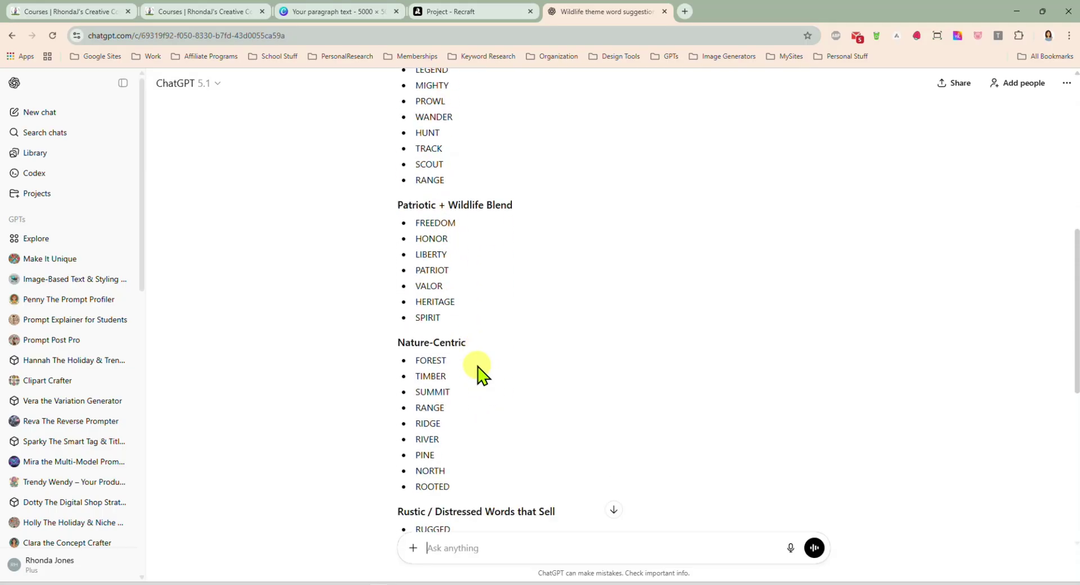
{"action": "scroll", "coordinate": [482, 421], "scroll_direction": "down", "scroll_amount": 3}
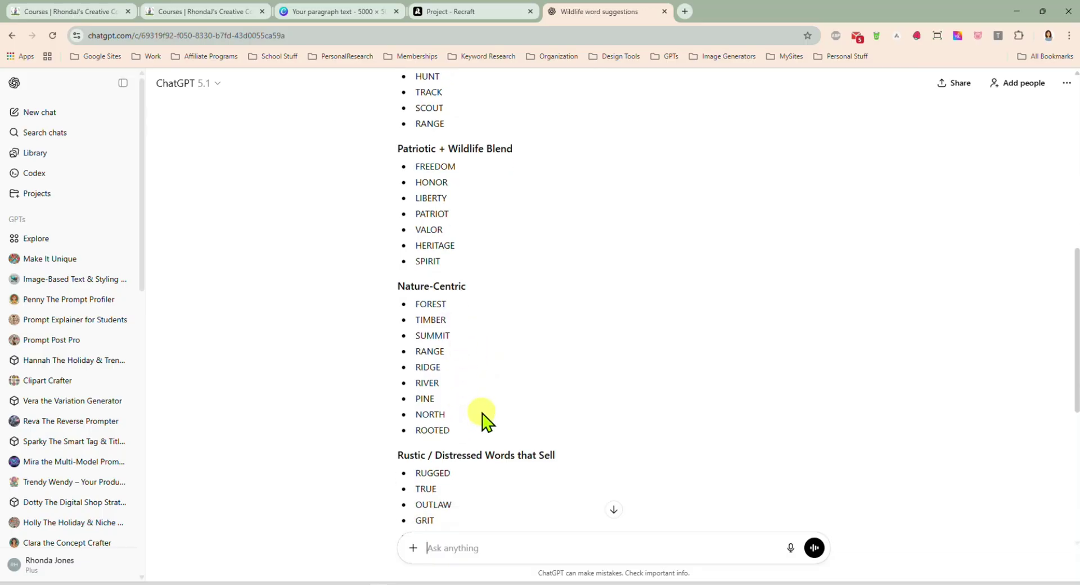
{"action": "scroll", "coordinate": [506, 421], "scroll_direction": "down", "scroll_amount": 2}
{"action": "scroll", "coordinate": [508, 422], "scroll_direction": "up", "scroll_amount": 3}
{"action": "scroll", "coordinate": [509, 422], "scroll_direction": "down", "scroll_amount": 5}
{"action": "left_click", "coordinate": [532, 543]}
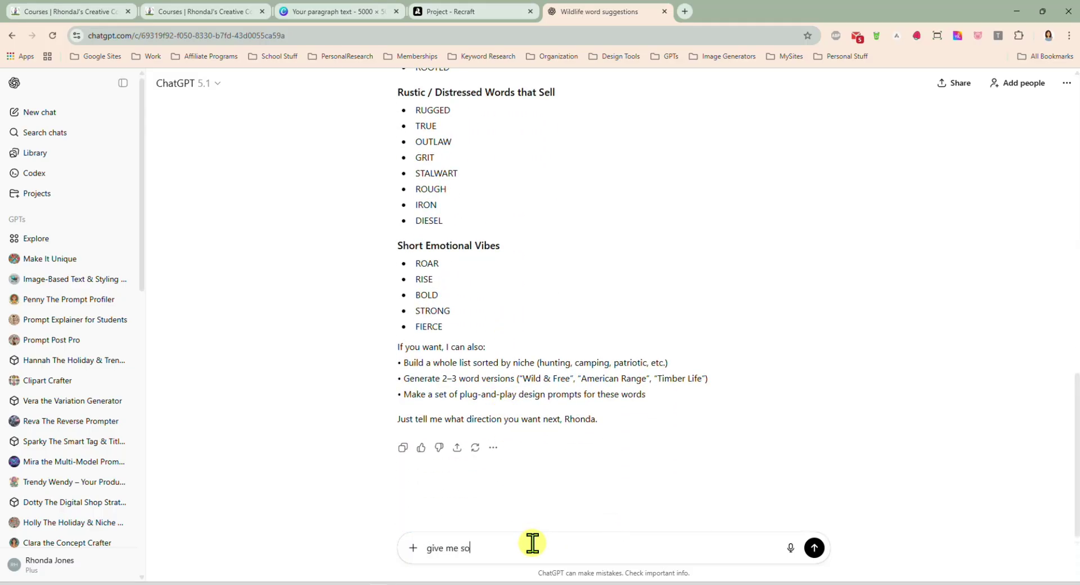
{"action": "type", "text": "give me some 2 word ideas"}
{"action": "key", "text": "Return"}
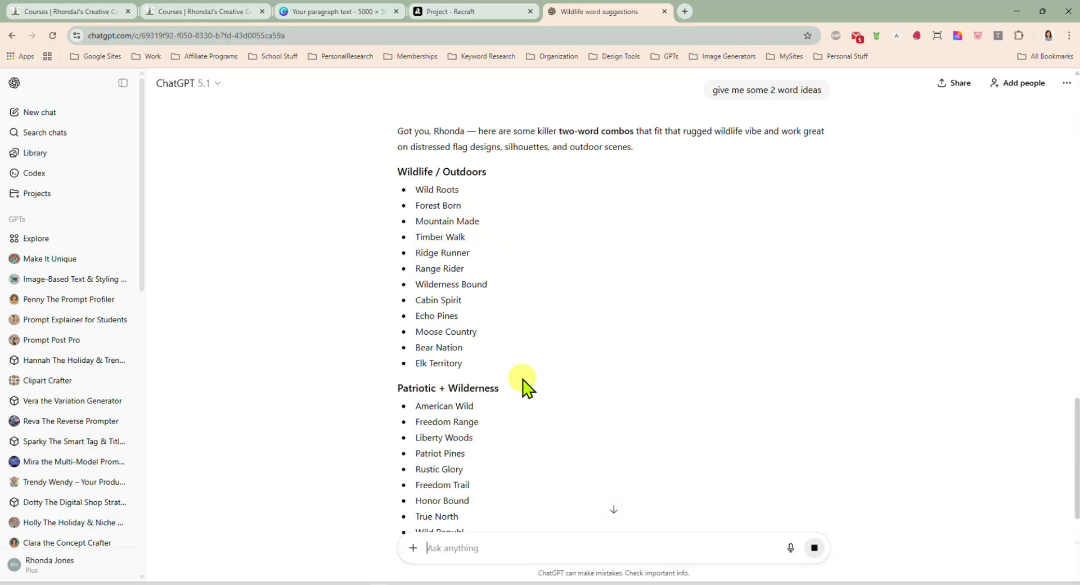
{"action": "scroll", "coordinate": [486, 408], "scroll_direction": "down", "scroll_amount": 1}
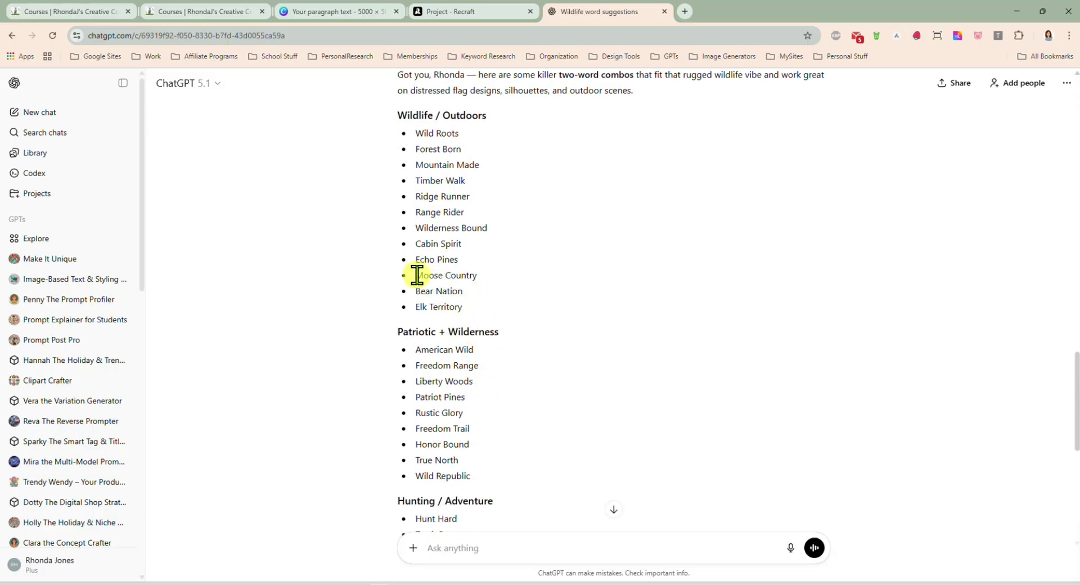
{"action": "left_click_drag", "start_coordinate": [418, 275], "coordinate": [497, 283]}
{"action": "key", "text": "ctrl+c"}
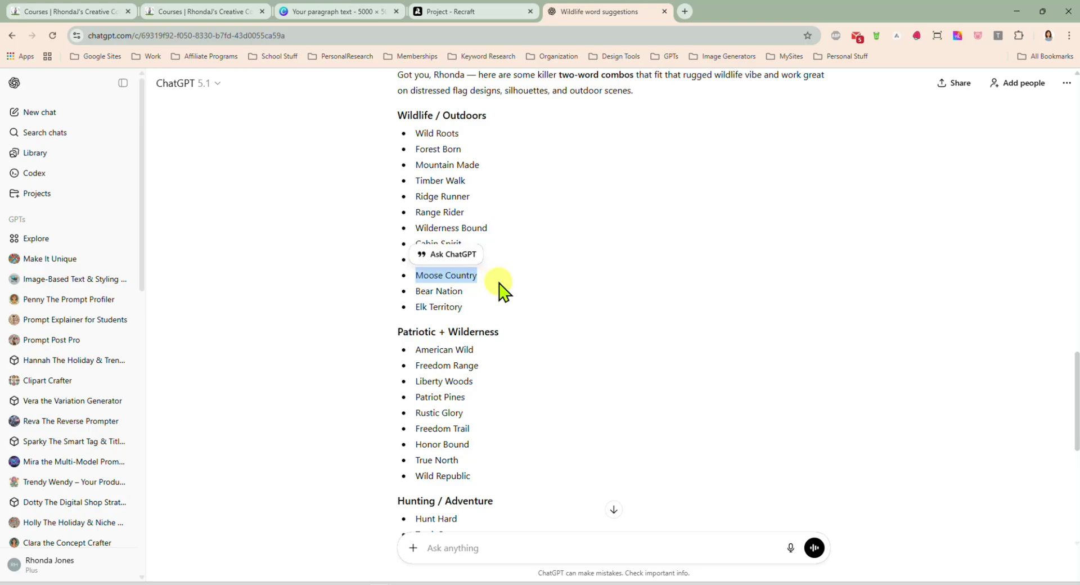
- Paste MOOSE COUNTRY in place of UNITE and fit it on one line spanning the page
{"action": "left_click", "coordinate": [337, 11]}
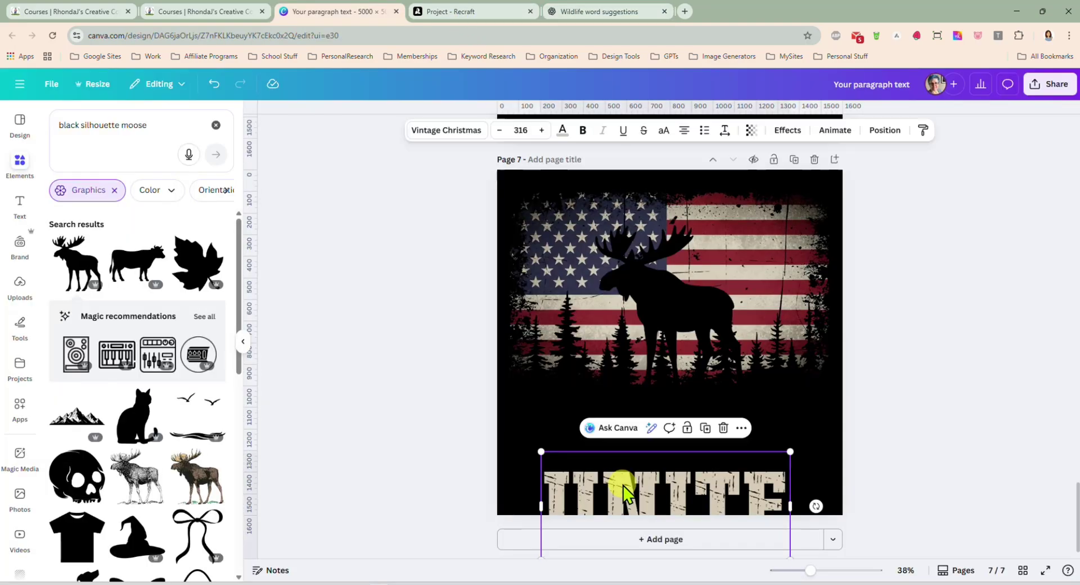
{"action": "key", "text": "ctrl+v"}
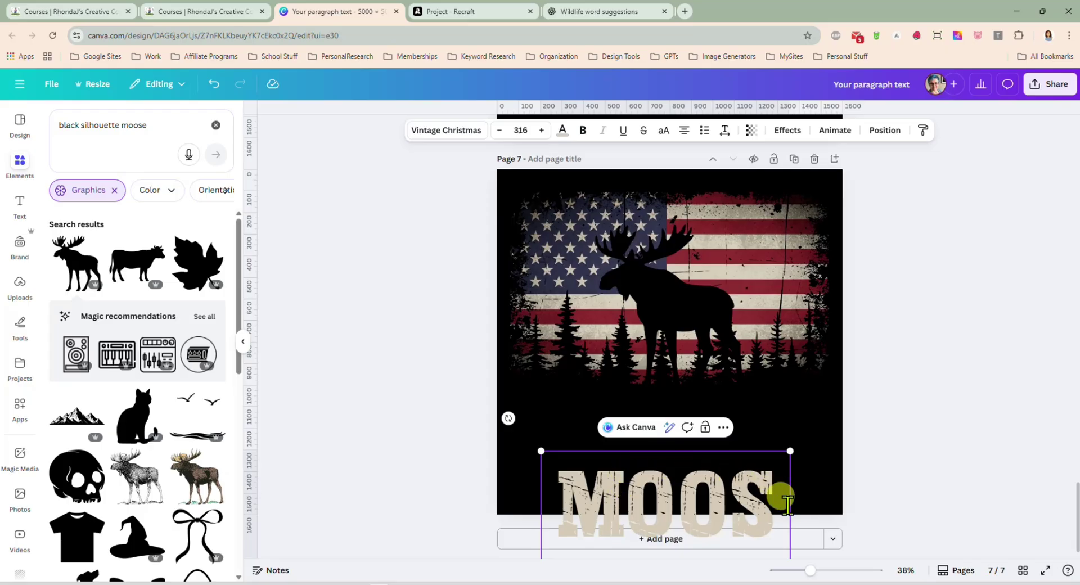
{"action": "left_click", "coordinate": [873, 450]}
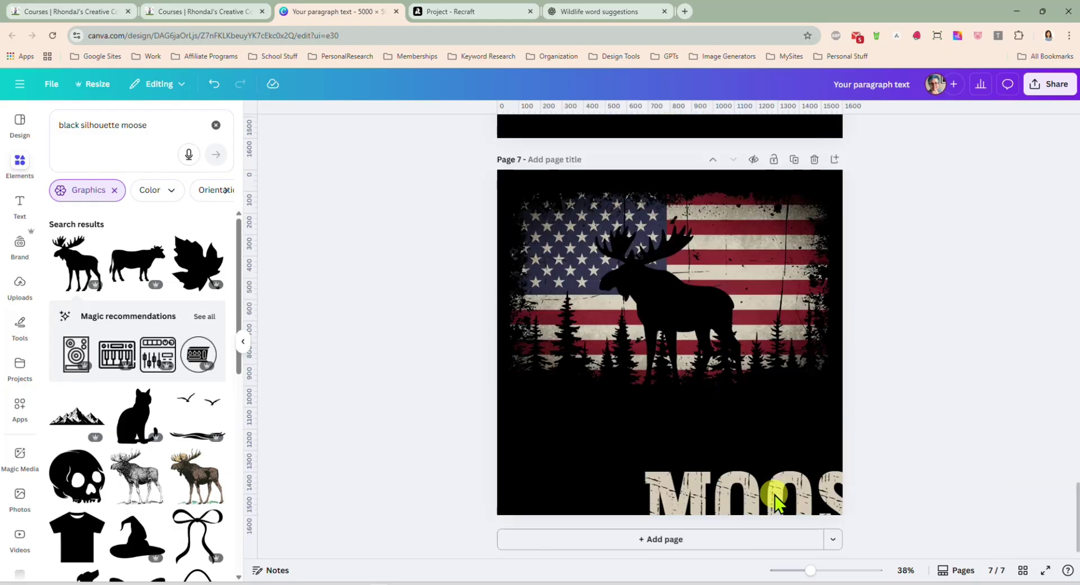
{"action": "left_click", "coordinate": [761, 426]}
{"action": "scroll", "coordinate": [768, 450], "scroll_direction": "down", "scroll_amount": 2}
{"action": "left_click", "coordinate": [774, 474]}
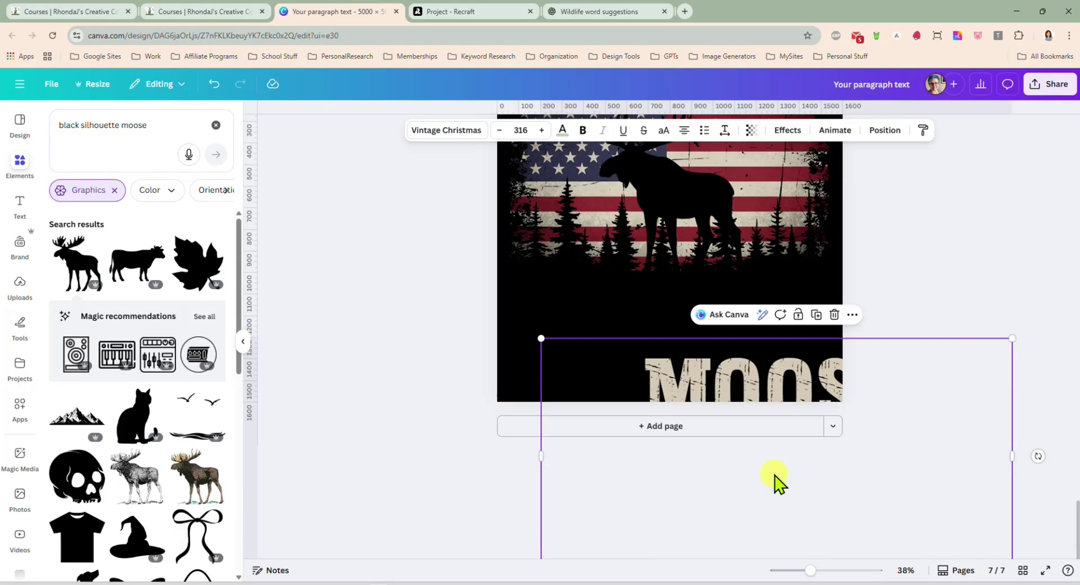
{"action": "left_click_drag", "start_coordinate": [772, 403], "coordinate": [676, 284]}
{"action": "left_click_drag", "start_coordinate": [906, 405], "coordinate": [820, 404]}
{"action": "left_click_drag", "start_coordinate": [497, 431], "coordinate": [495, 431]}
{"action": "left_click", "coordinate": [900, 435]}
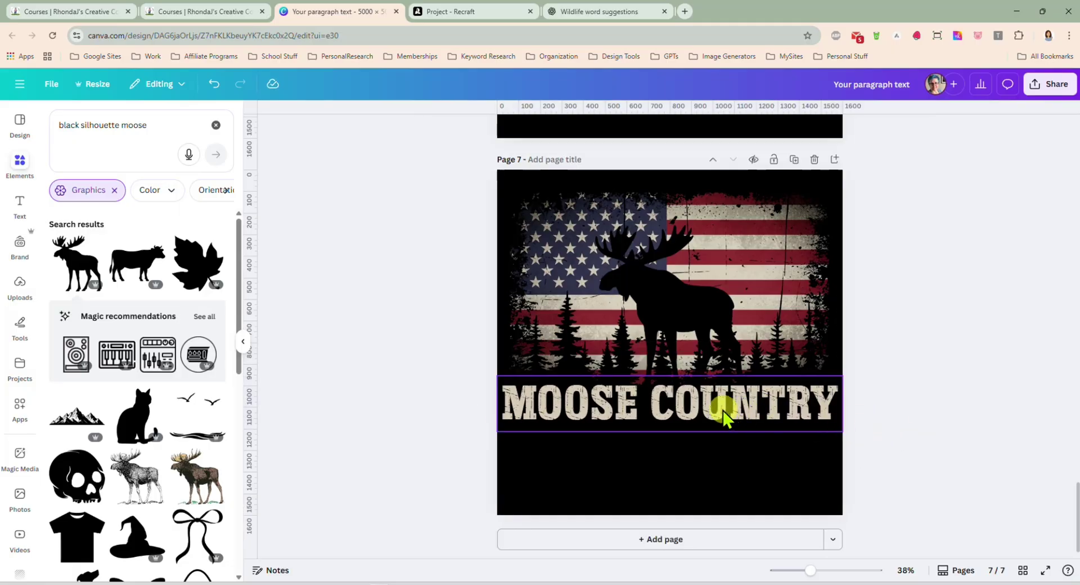
- Shift the whole design down slightly, duplicate page 7, and select the copy's moose
{"action": "left_click", "coordinate": [724, 417]}
{"action": "left_click", "coordinate": [764, 241]}
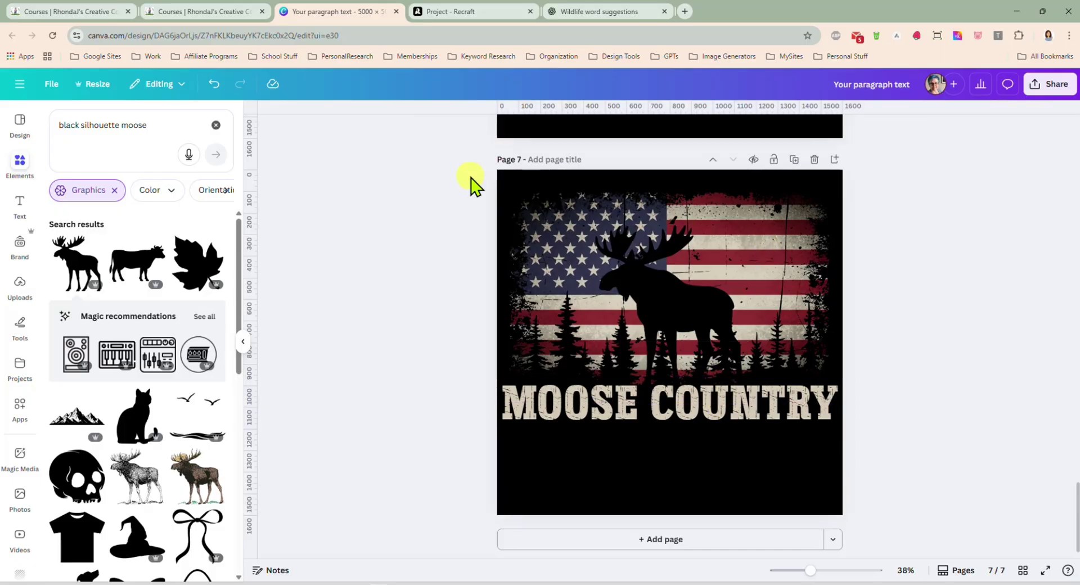
{"action": "left_click_drag", "start_coordinate": [470, 178], "coordinate": [899, 468]}
{"action": "left_click_drag", "start_coordinate": [758, 325], "coordinate": [759, 338]}
{"action": "left_click", "coordinate": [900, 337]}
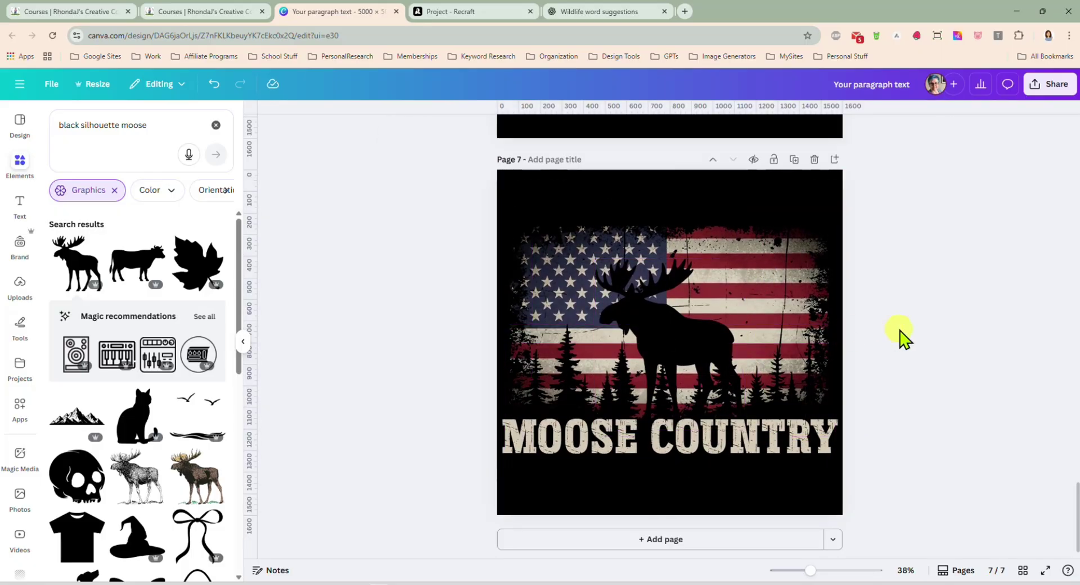
{"action": "left_click", "coordinate": [794, 160]}
{"action": "left_click", "coordinate": [697, 328]}
- Replace the moose with a black stag silhouette from a 'deer' search, placed over the flag and trees
{"action": "key", "text": "Delete"}
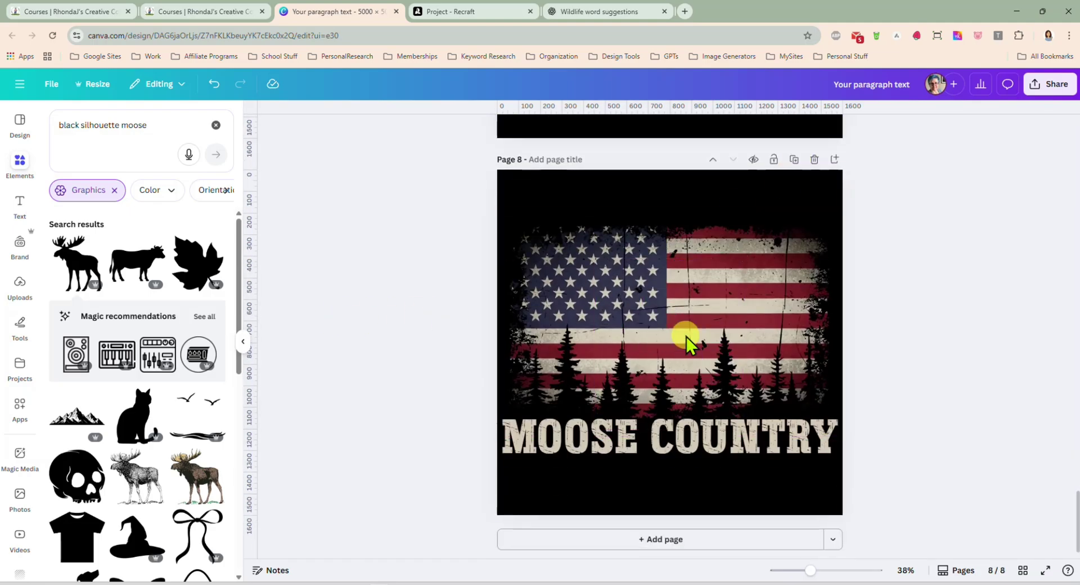
{"action": "scroll", "coordinate": [150, 360], "scroll_direction": "down", "scroll_amount": 3}
{"action": "scroll", "coordinate": [135, 338], "scroll_direction": "up", "scroll_amount": 3}
{"action": "left_click", "coordinate": [127, 129]}
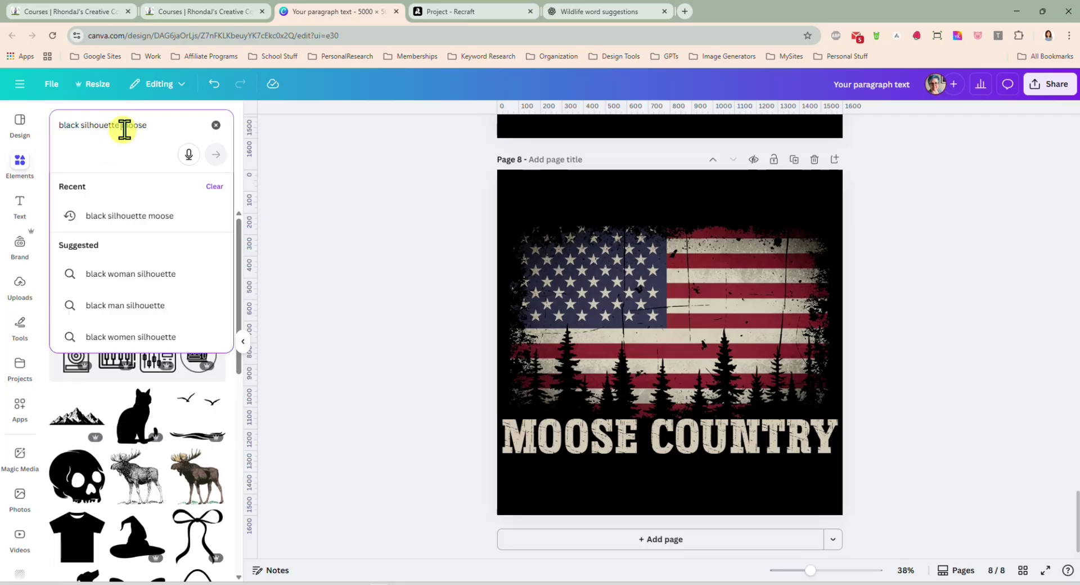
{"action": "double_click", "coordinate": [127, 130]}
{"action": "type", "text": "deer"}
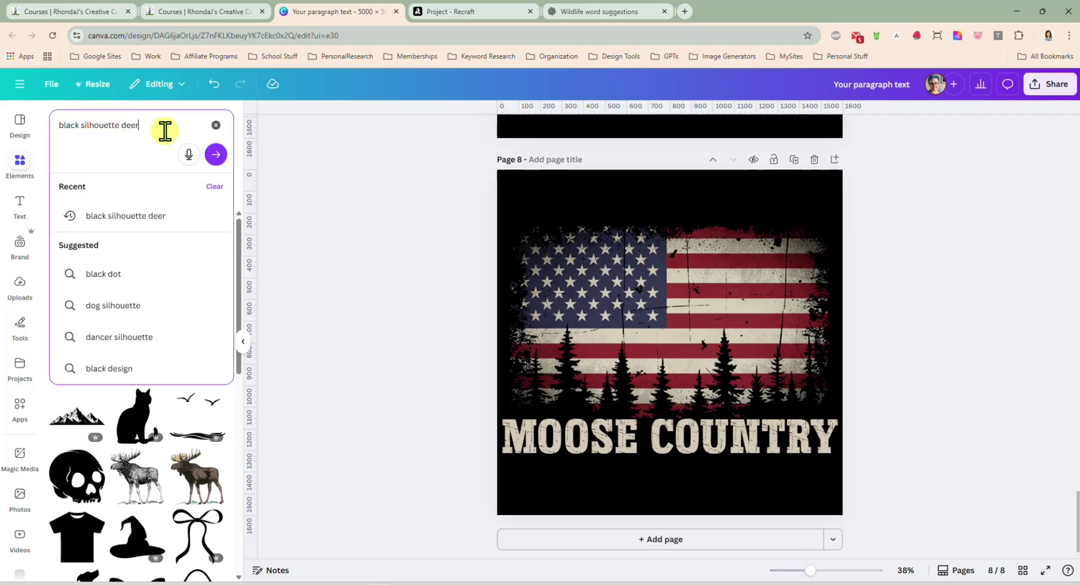
{"action": "key", "text": "Return"}
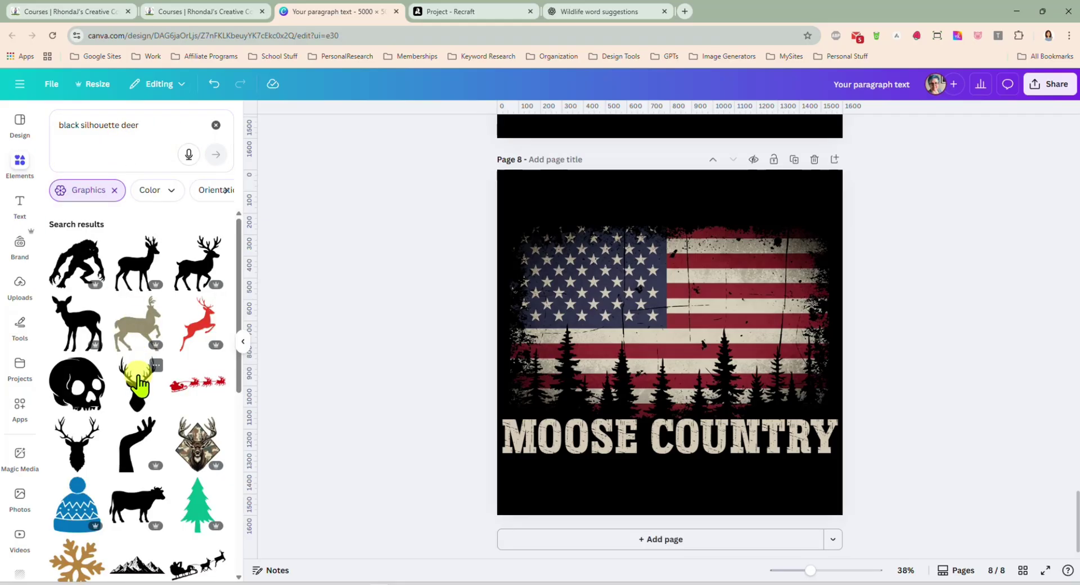
{"action": "scroll", "coordinate": [138, 380], "scroll_direction": "down", "scroll_amount": 6}
{"action": "scroll", "coordinate": [141, 349], "scroll_direction": "up", "scroll_amount": 5}
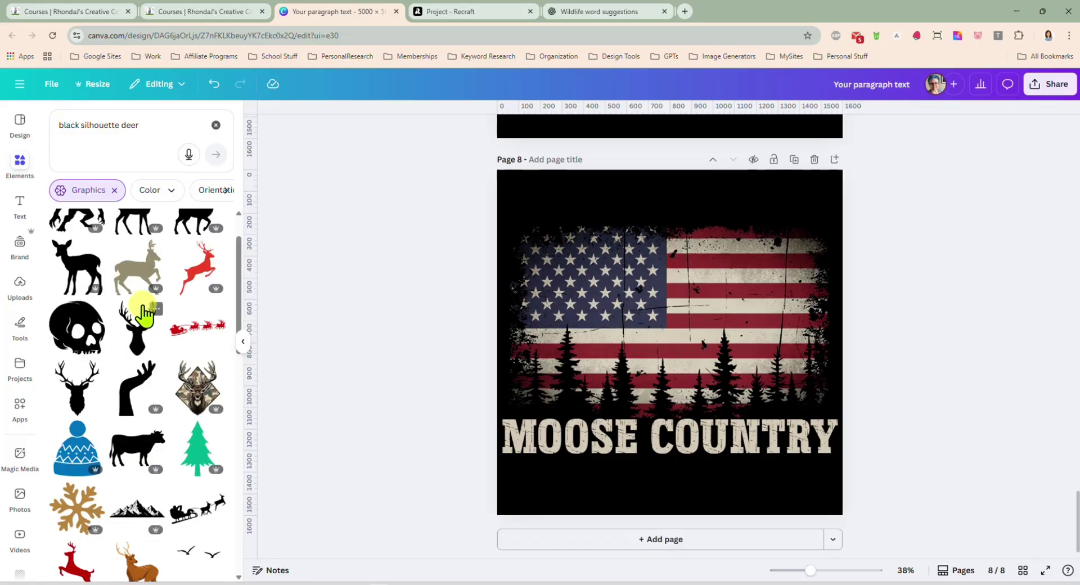
{"action": "scroll", "coordinate": [145, 315], "scroll_direction": "up", "scroll_amount": 1}
{"action": "left_click", "coordinate": [191, 275]}
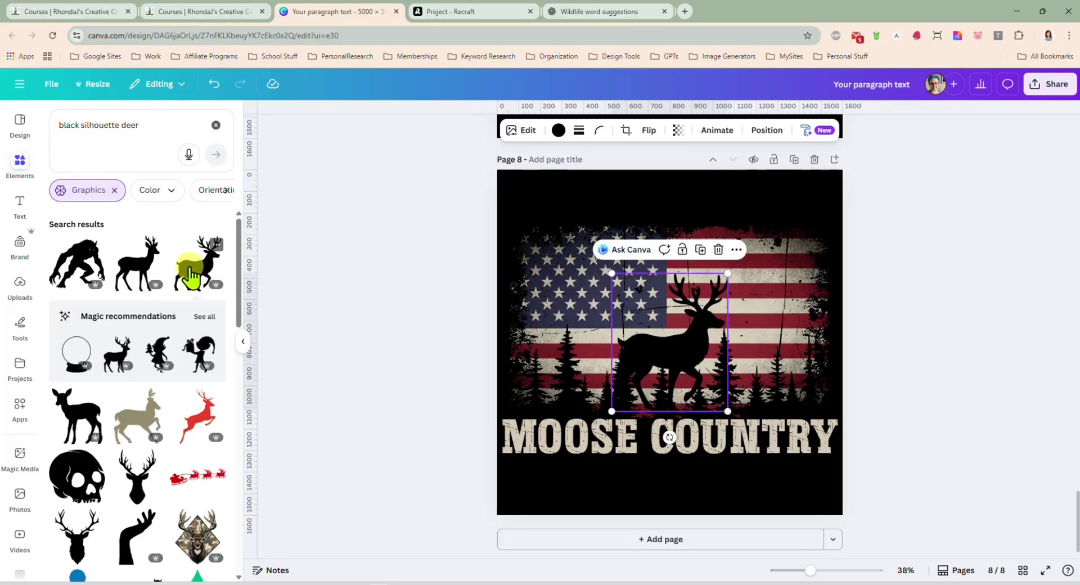
{"action": "left_click_drag", "start_coordinate": [622, 325], "coordinate": [683, 344]}
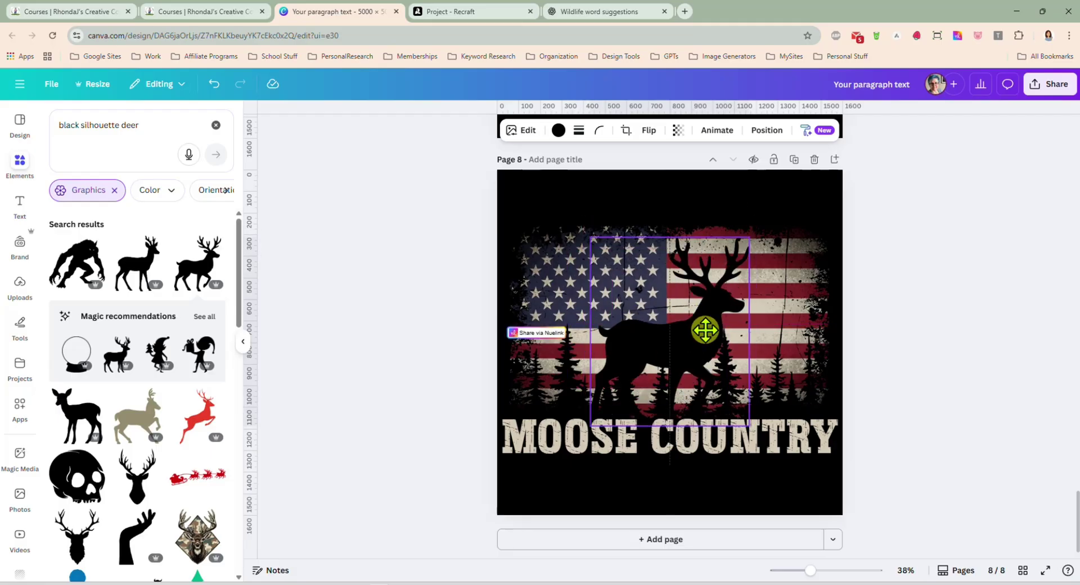
{"action": "left_click", "coordinate": [911, 364]}
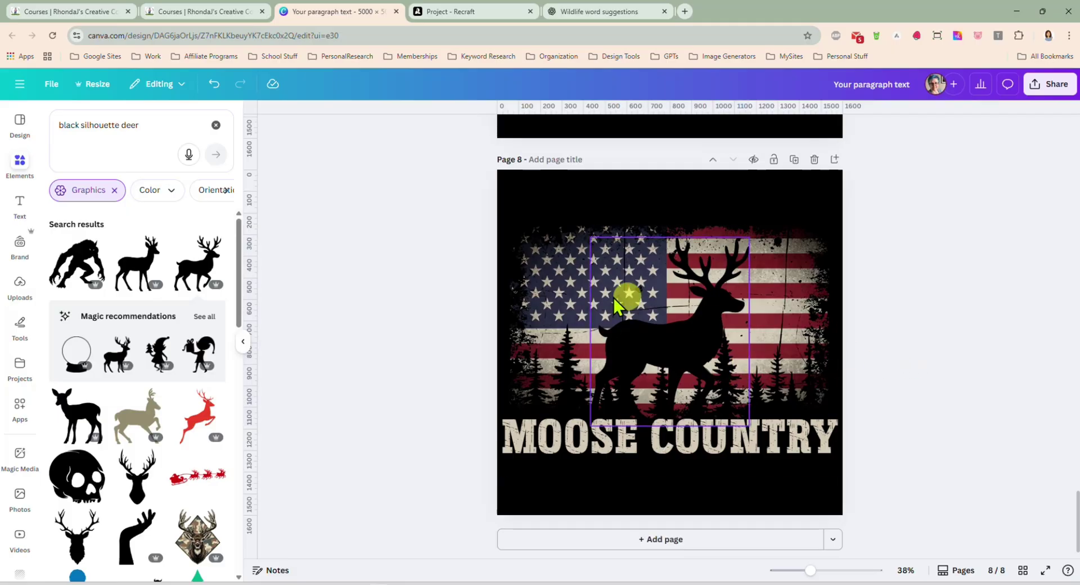
- Copy the phrase 'Buck Country' from the ChatGPT wildlife word suggestions
{"action": "left_click", "coordinate": [587, 17]}
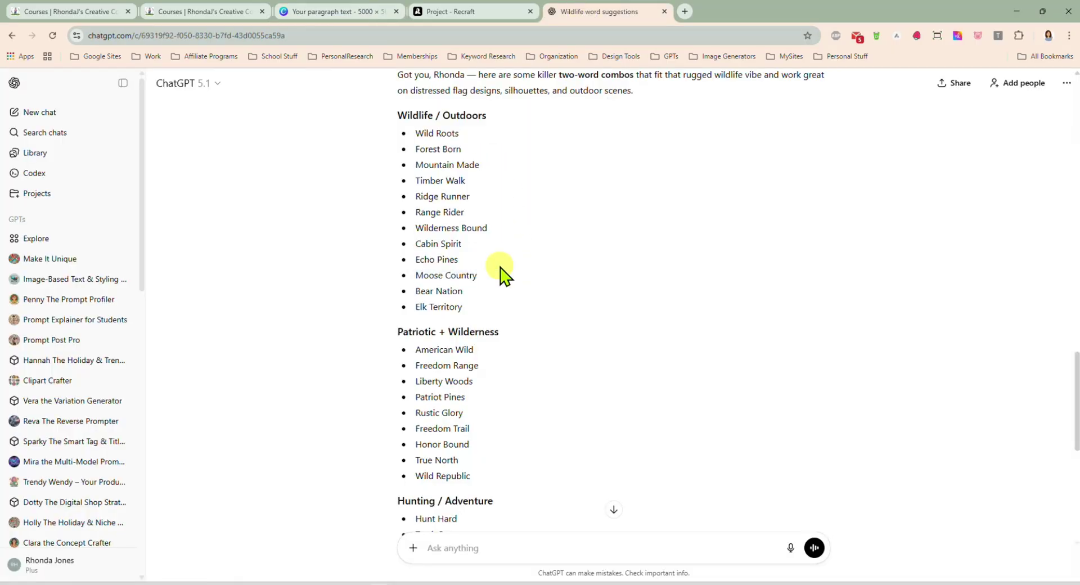
{"action": "scroll", "coordinate": [500, 274], "scroll_direction": "down", "scroll_amount": 2}
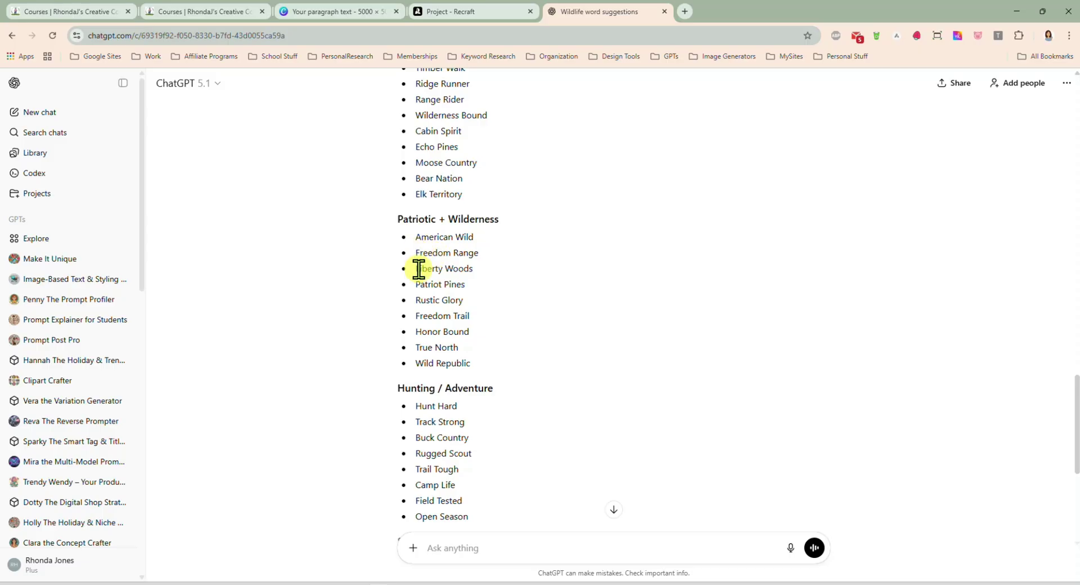
{"action": "scroll", "coordinate": [506, 340], "scroll_direction": "down", "scroll_amount": 2}
{"action": "left_click_drag", "start_coordinate": [472, 325], "coordinate": [422, 325]}
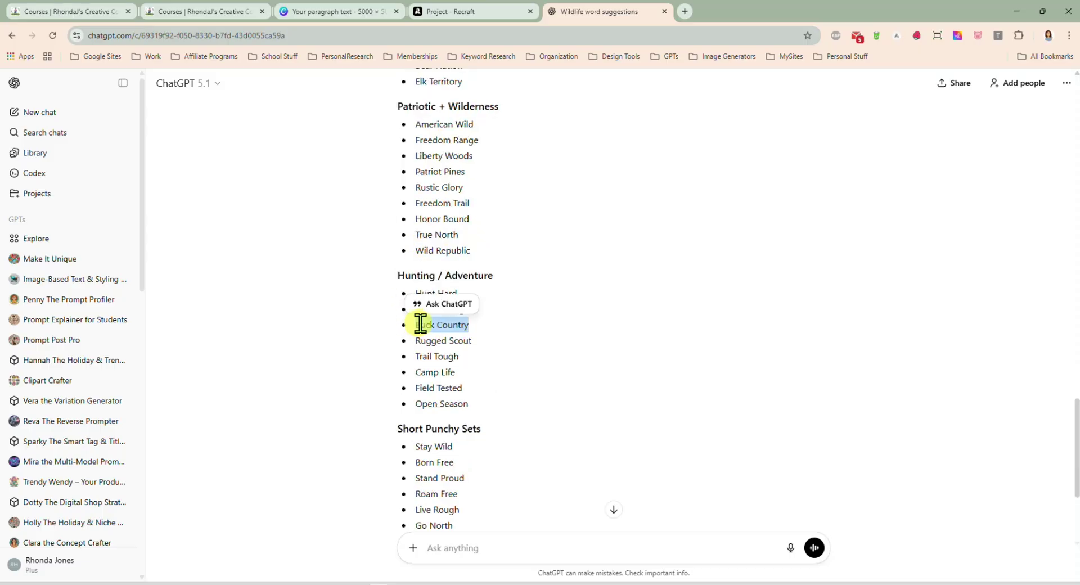
{"action": "right_click", "coordinate": [422, 325]}
{"action": "left_click", "coordinate": [457, 335]}
- Change the MOOSE COUNTRY headline to BUCK COUNTRY across the page width, then duplicate the page
{"action": "left_click", "coordinate": [475, 12]}
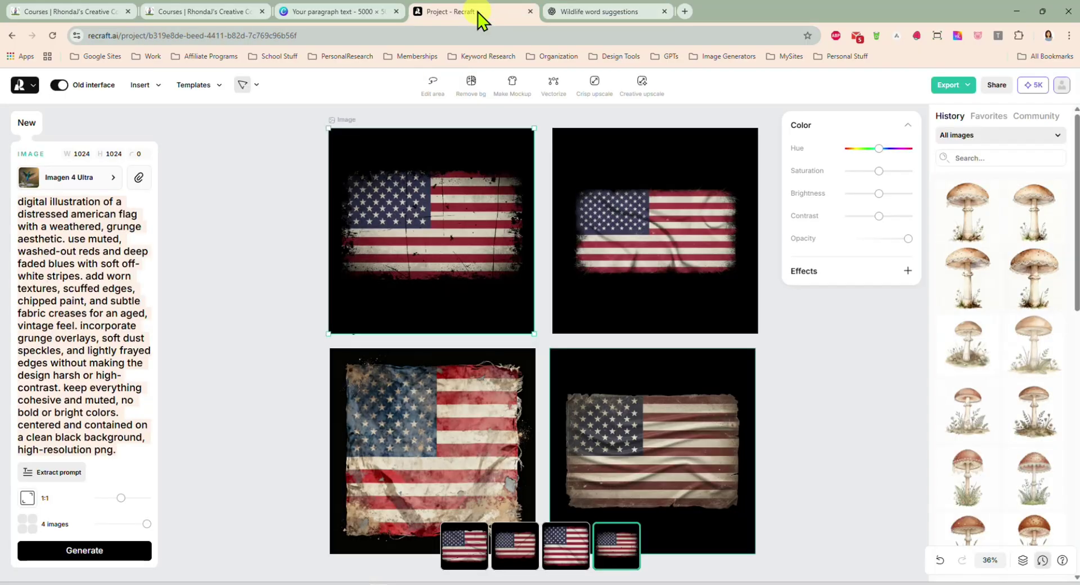
{"action": "left_click", "coordinate": [342, 12]}
{"action": "left_click", "coordinate": [632, 441]}
{"action": "double_click", "coordinate": [669, 438]}
{"action": "key", "text": "ctrl+v"}
{"action": "mouse_move", "coordinate": [842, 465]}
{"action": "left_mouse_down"}
{"action": "mouse_move", "coordinate": [813, 468]}
{"action": "mouse_move", "coordinate": [837, 475]}
{"action": "left_mouse_up"}
{"action": "left_click", "coordinate": [782, 165]}
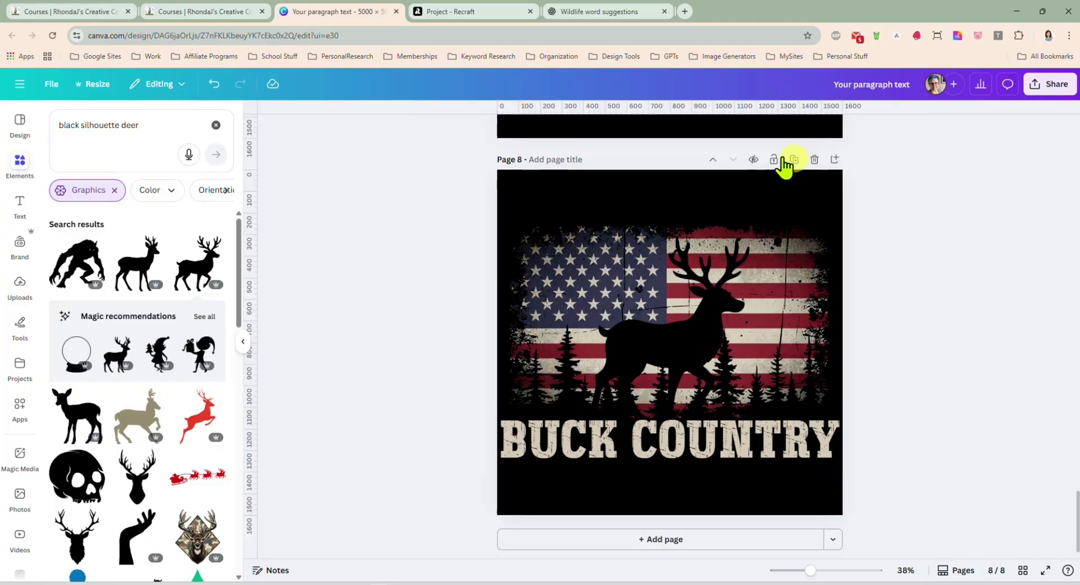
{"action": "left_click", "coordinate": [794, 160]}
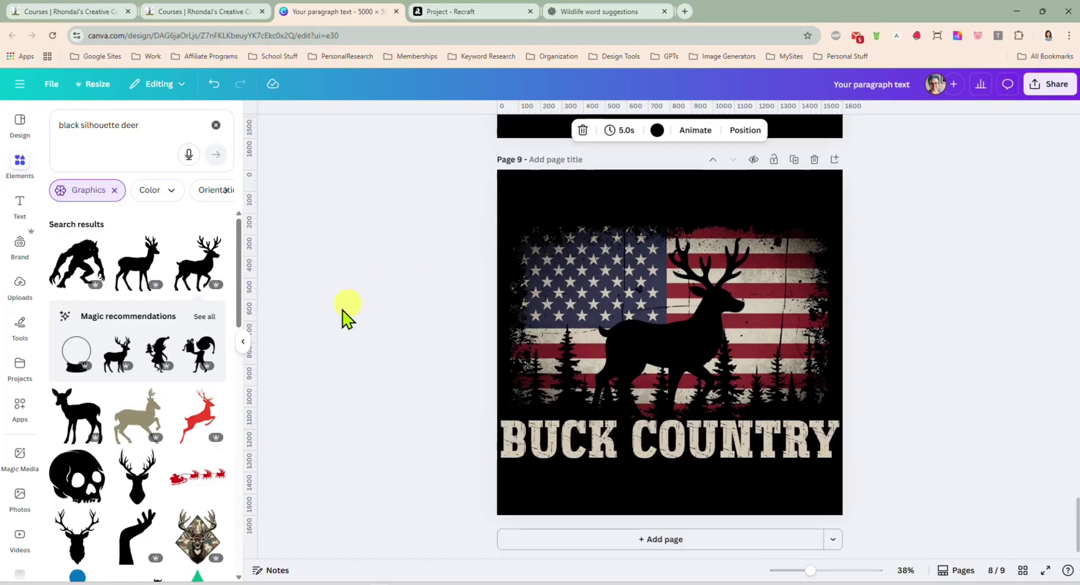
- Swap the stag for a howling wolf silhouette from a 'wolf' search, placed over the flag
{"action": "left_click", "coordinate": [646, 346]}
{"action": "key", "text": "Delete"}
{"action": "left_click", "coordinate": [158, 136]}
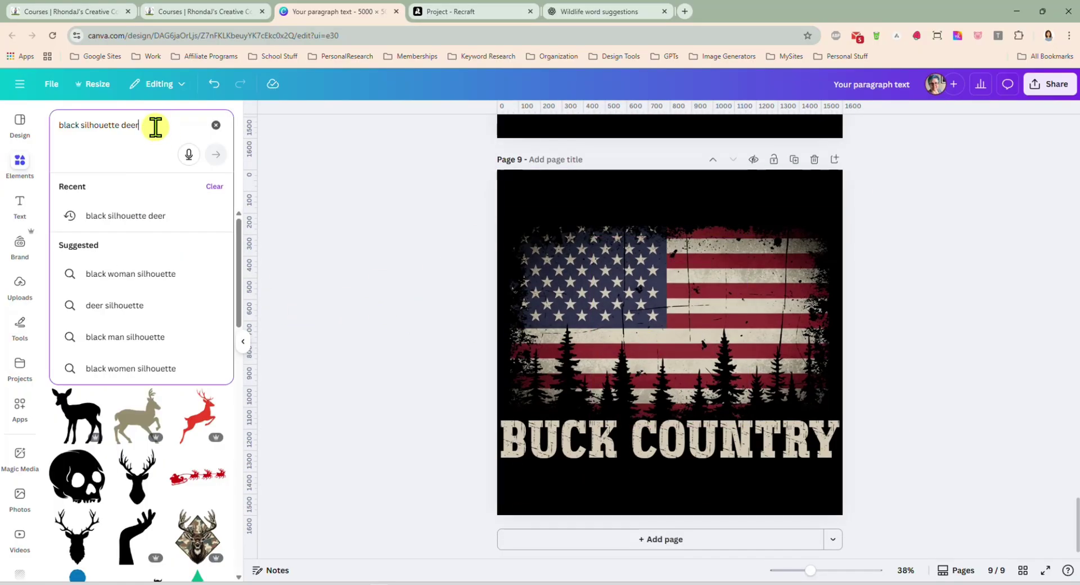
{"action": "key", "text": "BackSpace"}
{"action": "key", "text": "BackSpace"}
{"action": "key", "text": "BackSpace"}
{"action": "key", "text": "BackSpace"}
{"action": "type", "text": "wolf"}
{"action": "key", "text": "Return"}
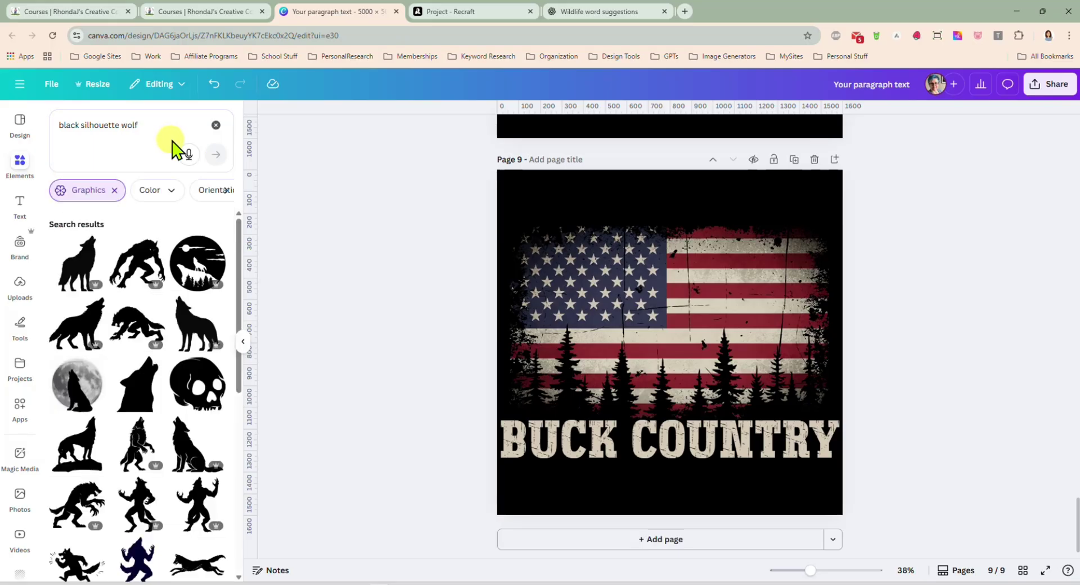
{"action": "scroll", "coordinate": [181, 341], "scroll_direction": "down", "scroll_amount": 2}
{"action": "scroll", "coordinate": [187, 357], "scroll_direction": "down", "scroll_amount": 5}
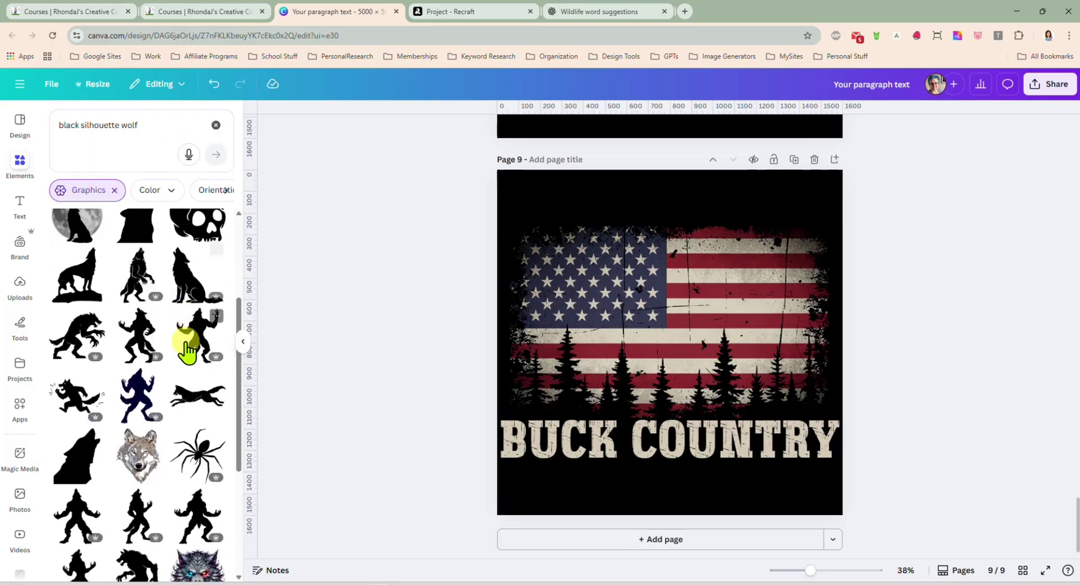
{"action": "scroll", "coordinate": [181, 350], "scroll_direction": "down", "scroll_amount": 2}
{"action": "left_click_drag", "start_coordinate": [175, 350], "coordinate": [631, 313]}
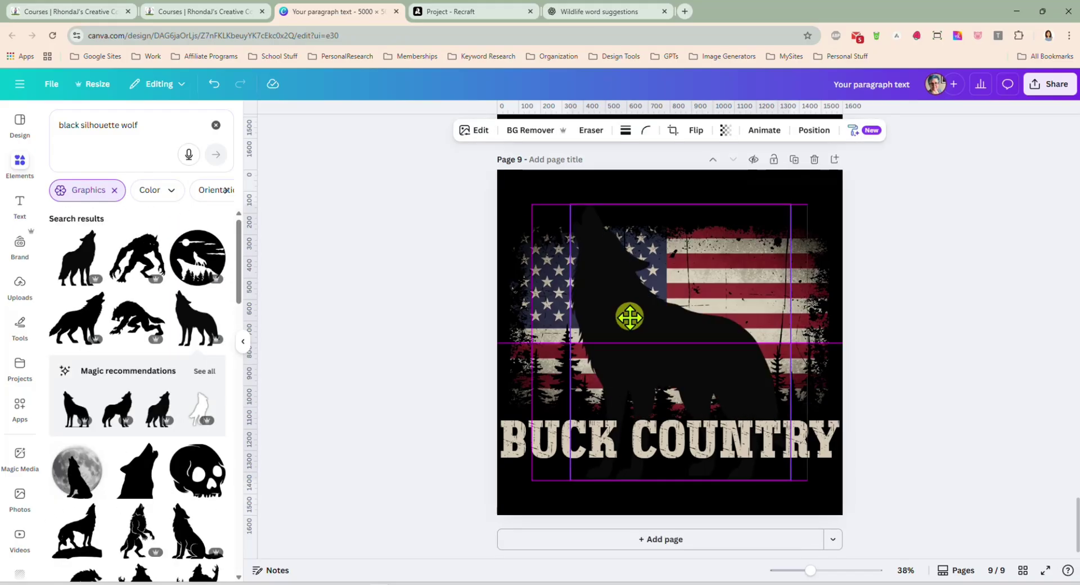
- Take 'Stay Wild' from the ChatGPT suggestions and set the headline to STAY WILD, nudged up slightly
{"action": "left_click", "coordinate": [573, 13]}
{"action": "scroll", "coordinate": [493, 390], "scroll_direction": "down", "scroll_amount": 3}
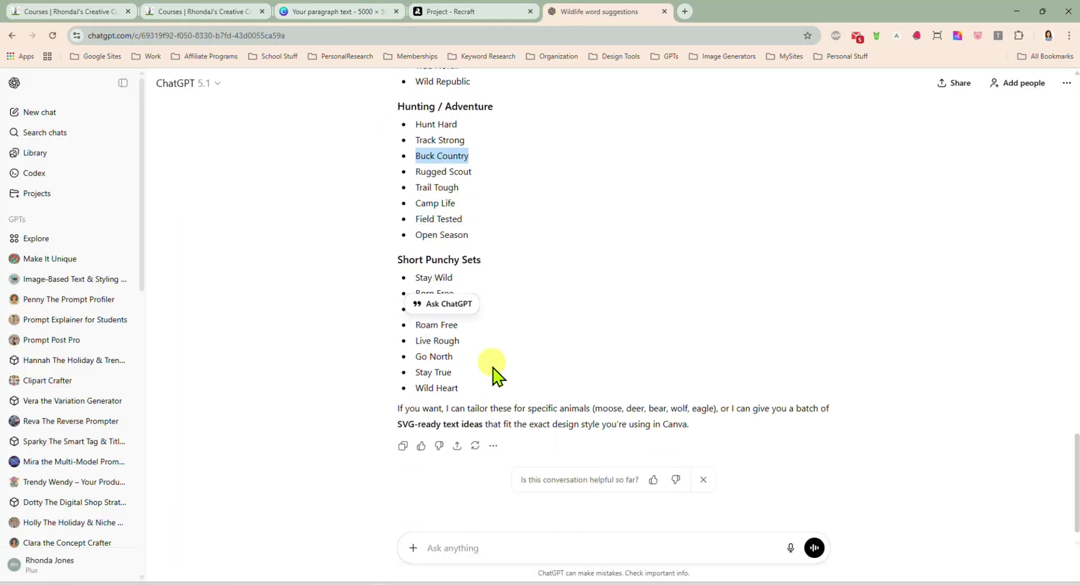
{"action": "scroll", "coordinate": [495, 376], "scroll_direction": "up", "scroll_amount": 1}
{"action": "scroll", "coordinate": [495, 375], "scroll_direction": "up", "scroll_amount": 10}
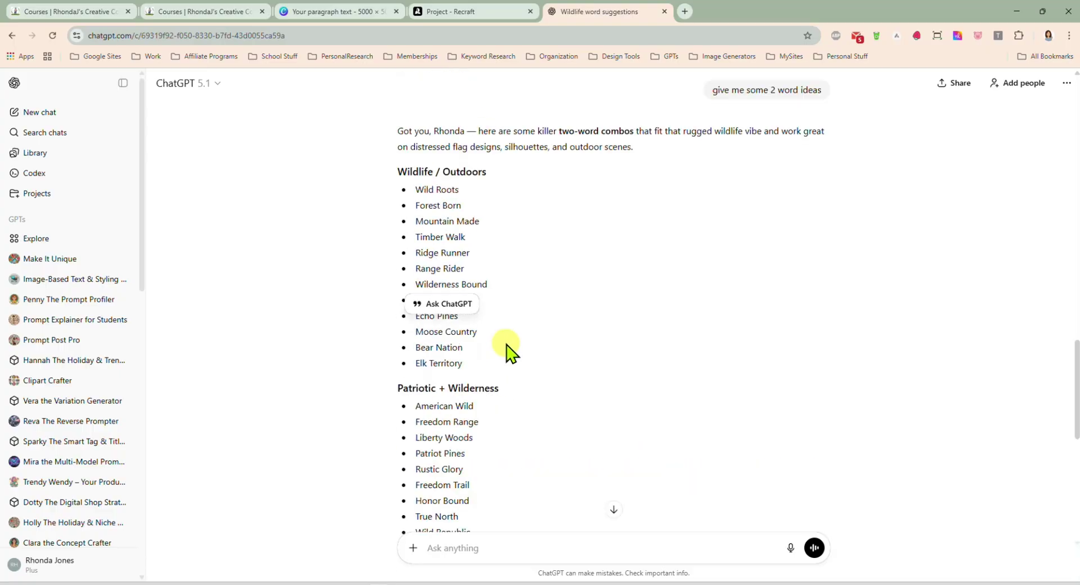
{"action": "scroll", "coordinate": [518, 332], "scroll_direction": "up", "scroll_amount": 2}
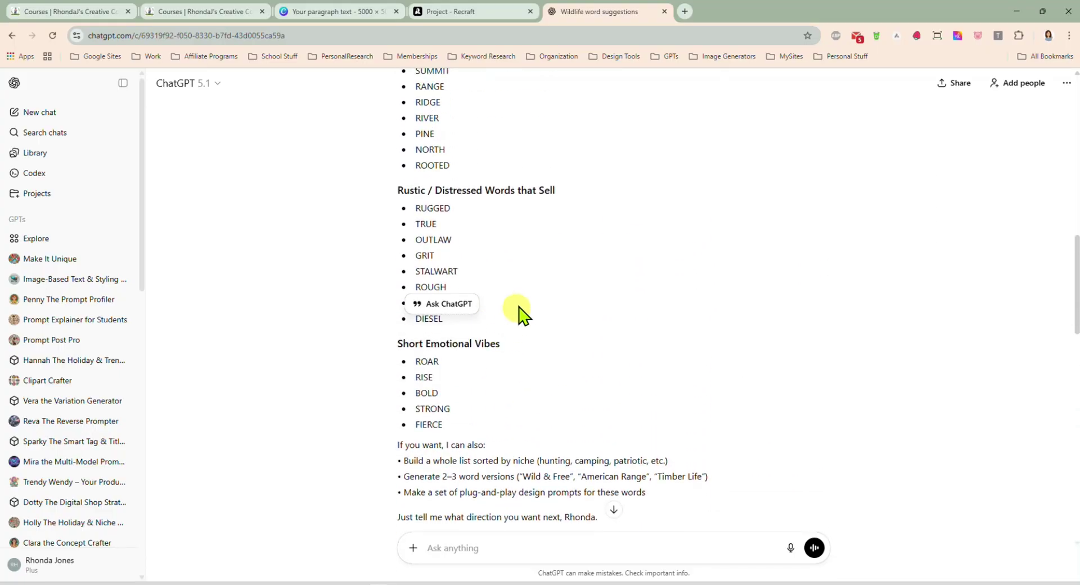
{"action": "scroll", "coordinate": [537, 321], "scroll_direction": "up", "scroll_amount": 6}
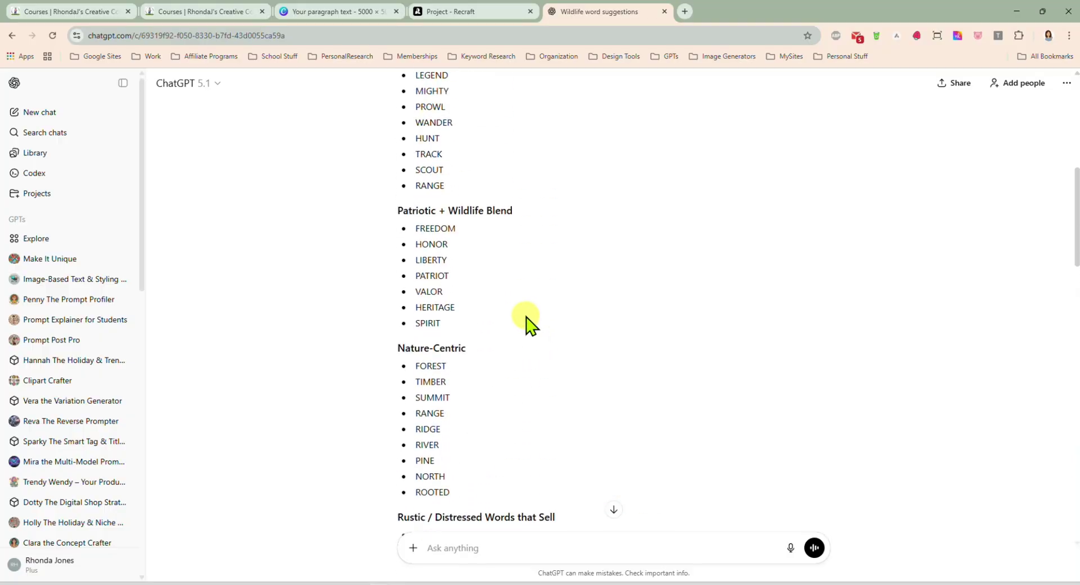
{"action": "scroll", "coordinate": [517, 338], "scroll_direction": "up", "scroll_amount": 4}
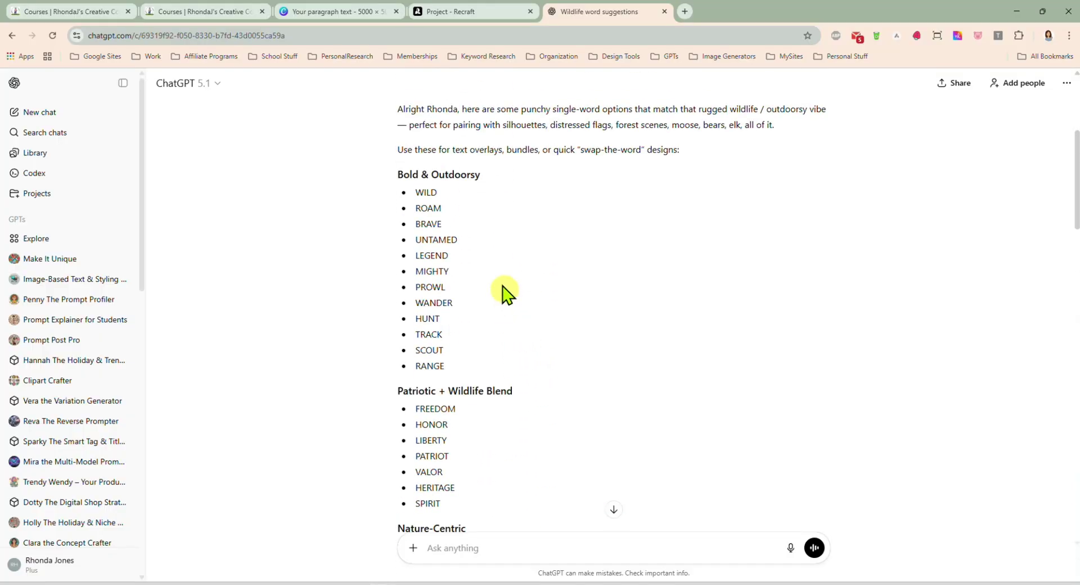
{"action": "scroll", "coordinate": [517, 307], "scroll_direction": "down", "scroll_amount": 15}
{"action": "scroll", "coordinate": [540, 323], "scroll_direction": "down", "scroll_amount": 3}
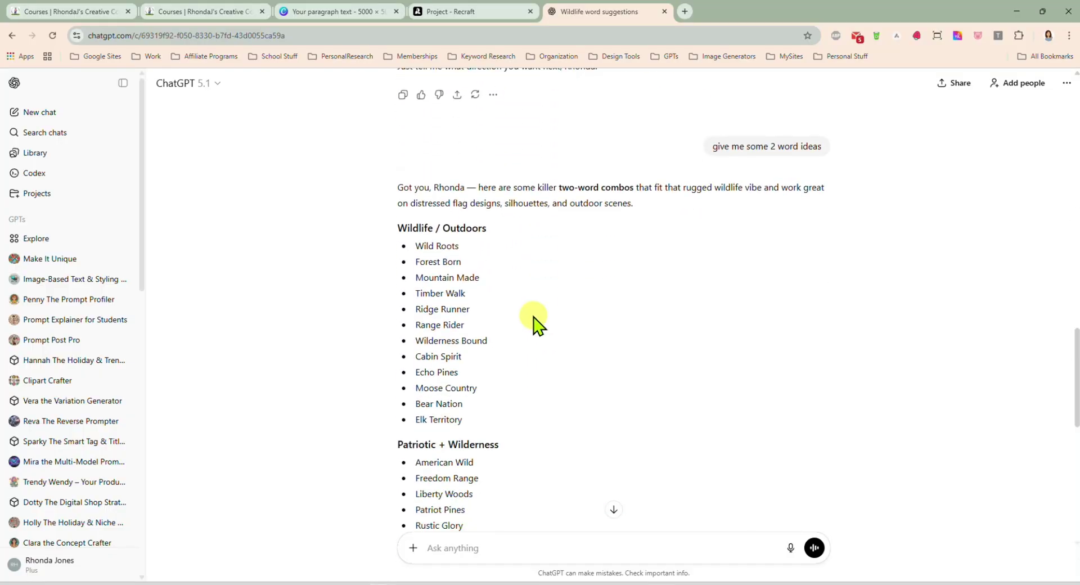
{"action": "scroll", "coordinate": [533, 318], "scroll_direction": "down", "scroll_amount": 7}
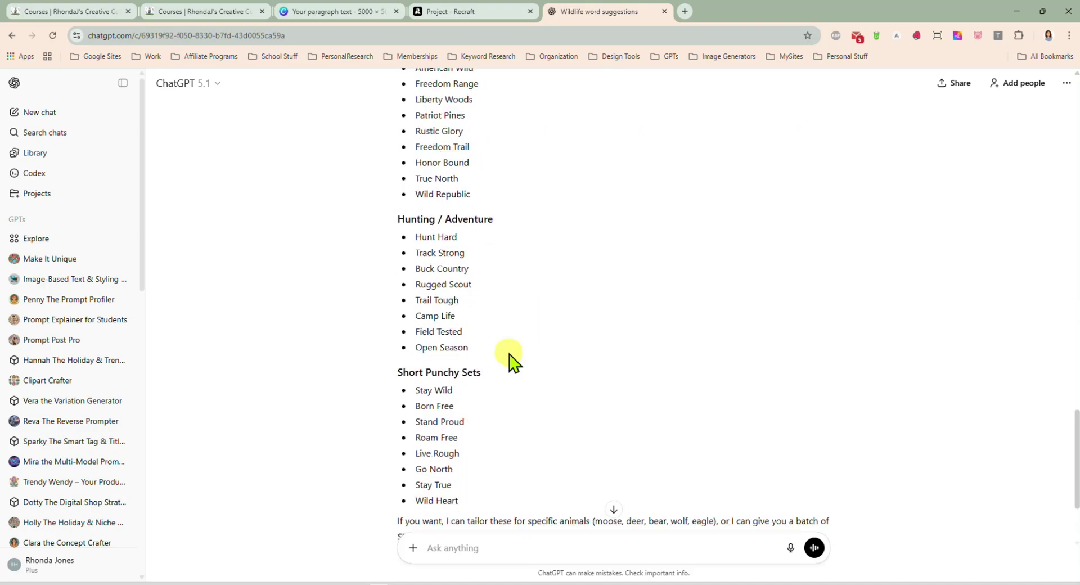
{"action": "scroll", "coordinate": [512, 360], "scroll_direction": "down", "scroll_amount": 1}
{"action": "left_click_drag", "start_coordinate": [418, 334], "coordinate": [448, 334]}
{"action": "right_click", "coordinate": [449, 335]}
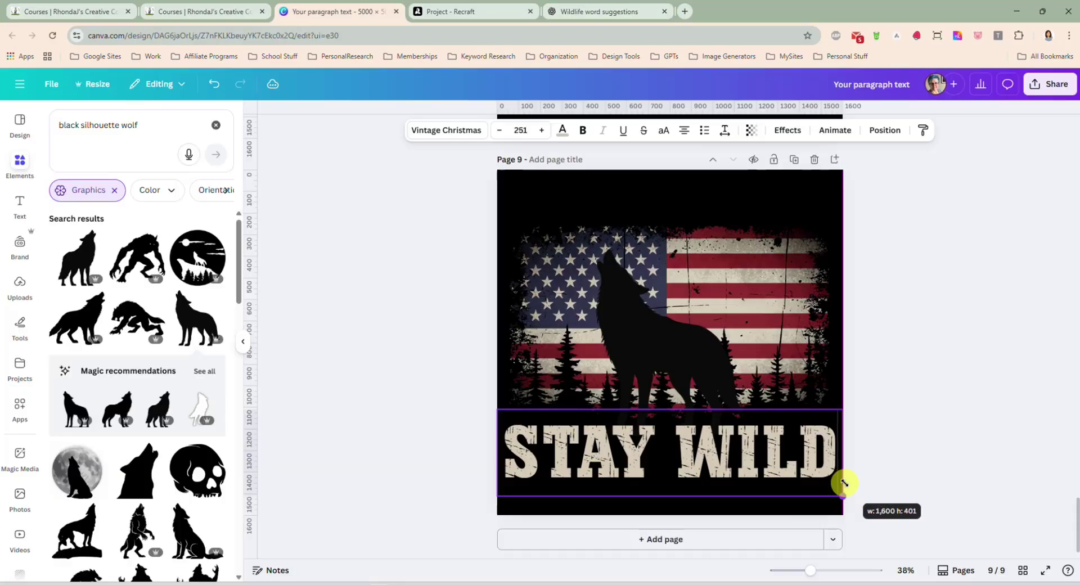
{"action": "left_click_drag", "start_coordinate": [844, 482], "coordinate": [815, 445]}
{"action": "left_click", "coordinate": [890, 439]}
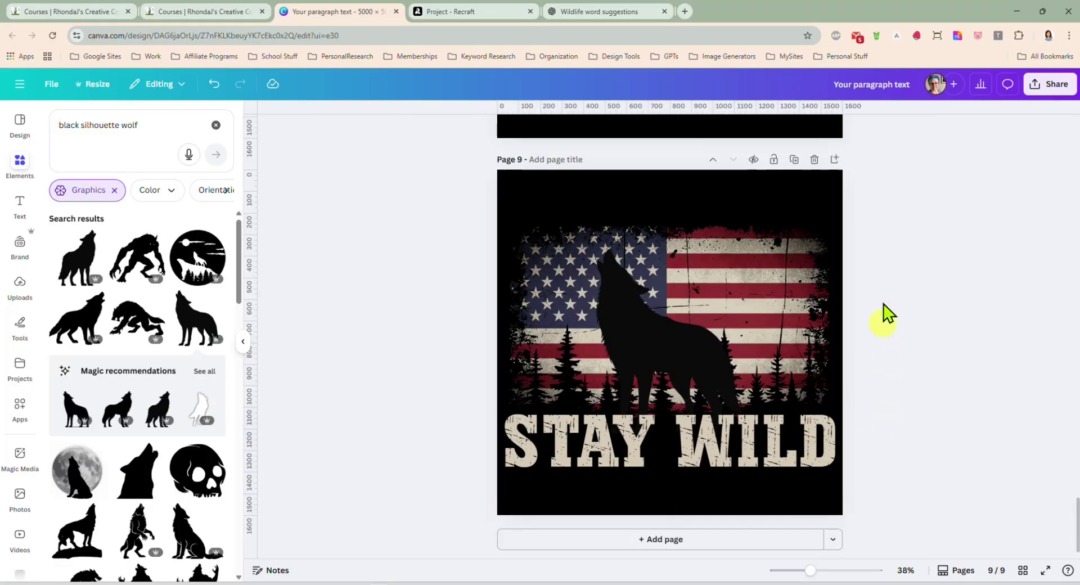
- Duplicate the STAY WILD page, search graphics for 'Bear', and delete the wolf silhouette
{"action": "left_click", "coordinate": [794, 160]}
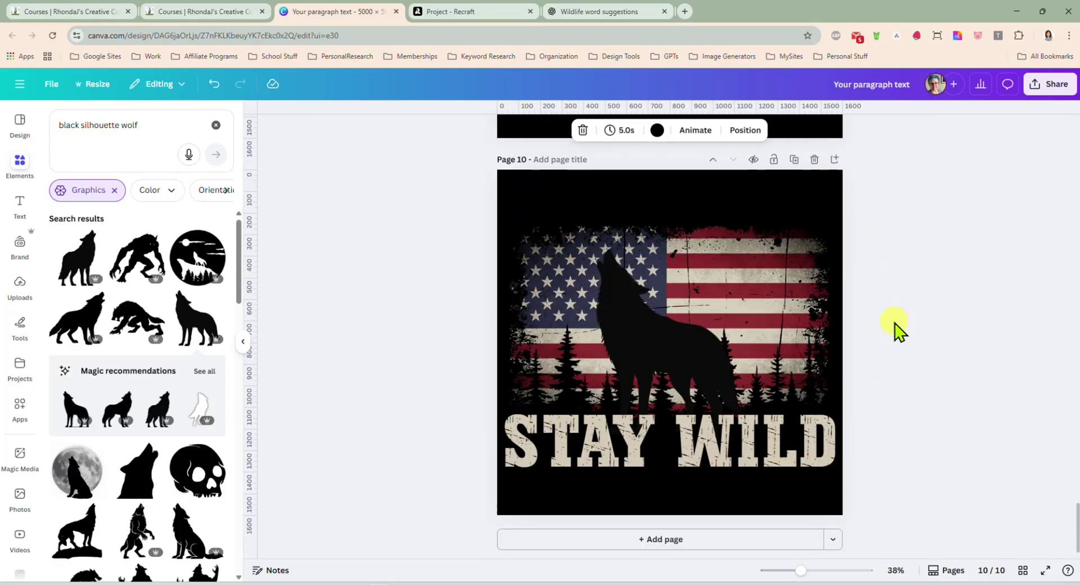
{"action": "double_click", "coordinate": [132, 125]}
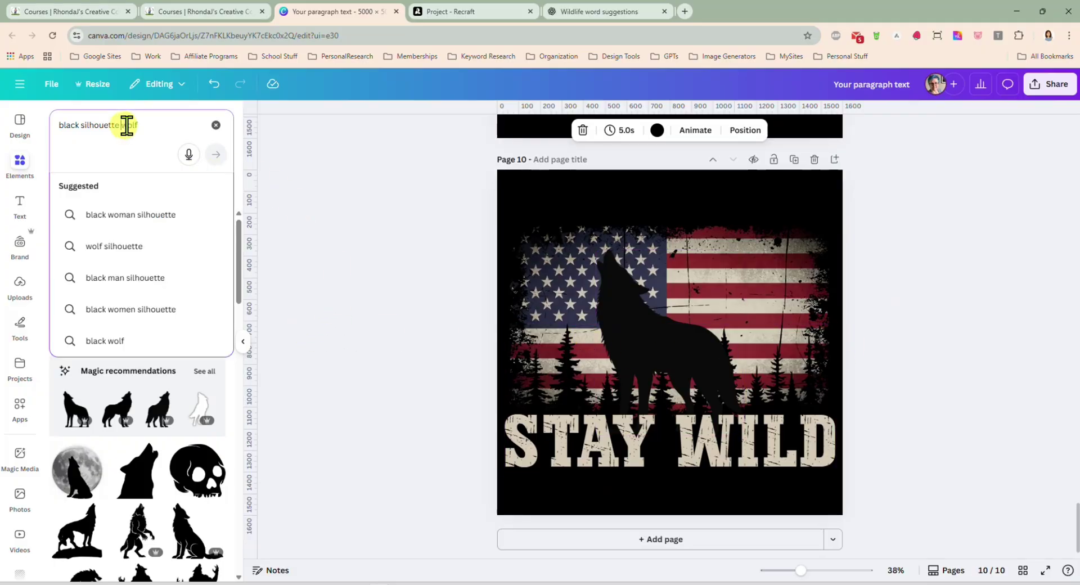
{"action": "type", "text": "Bear"}
{"action": "key", "text": "Return"}
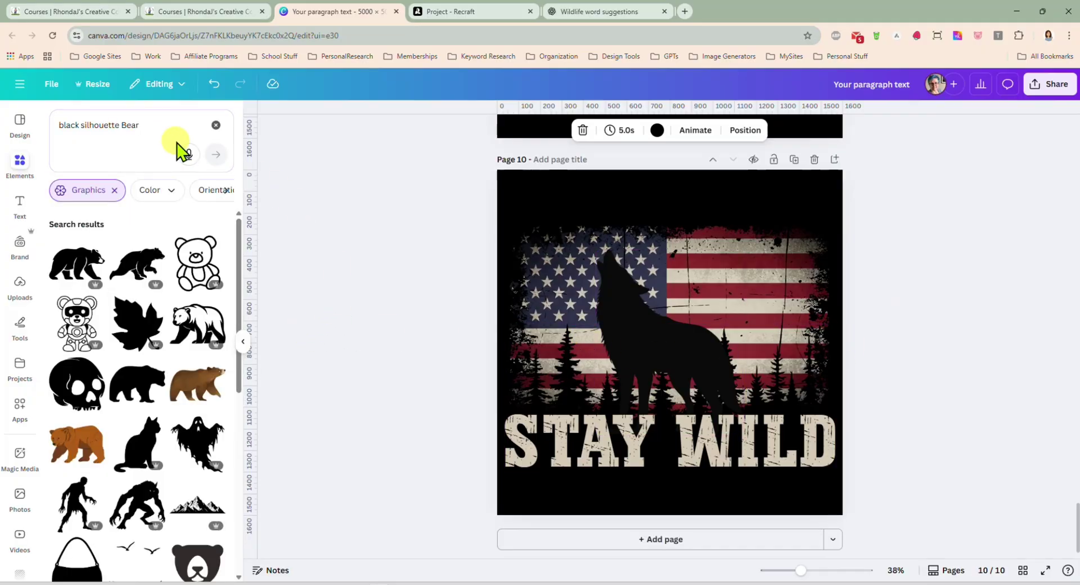
{"action": "key", "text": "Delete"}
- Refine the graphics search to 'black silhouette standing Bear'
{"action": "left_click", "coordinate": [122, 125]}
{"action": "type", "text": "standing"}
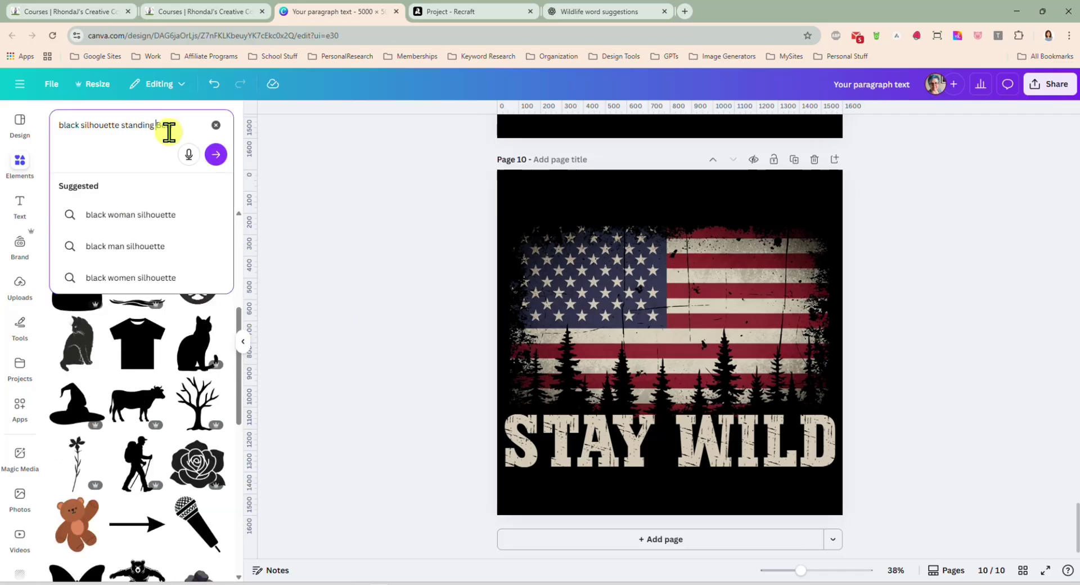
{"action": "key", "text": "Return"}
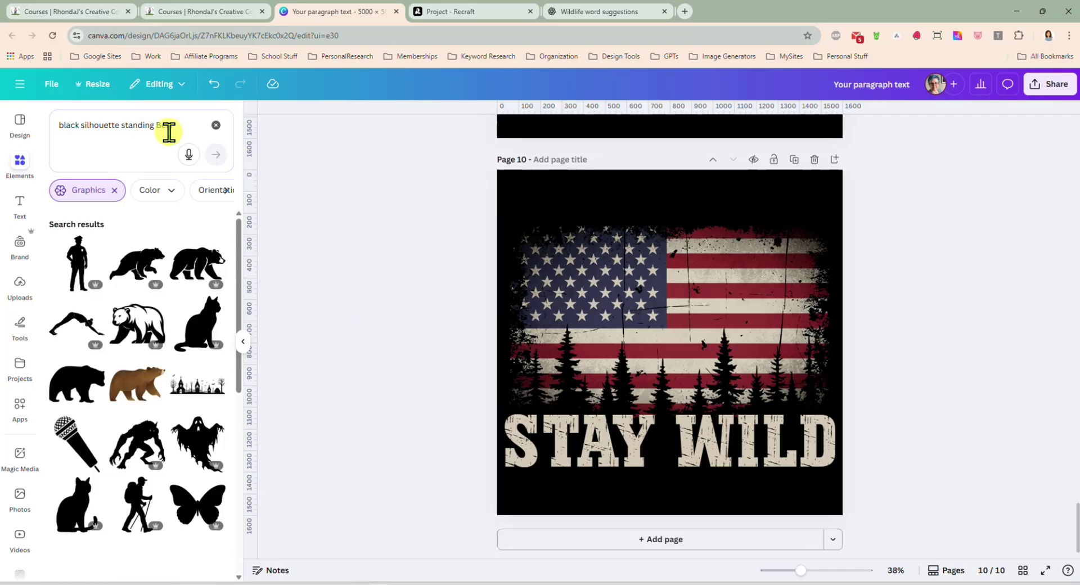
{"action": "scroll", "coordinate": [180, 321], "scroll_direction": "down", "scroll_amount": 5}
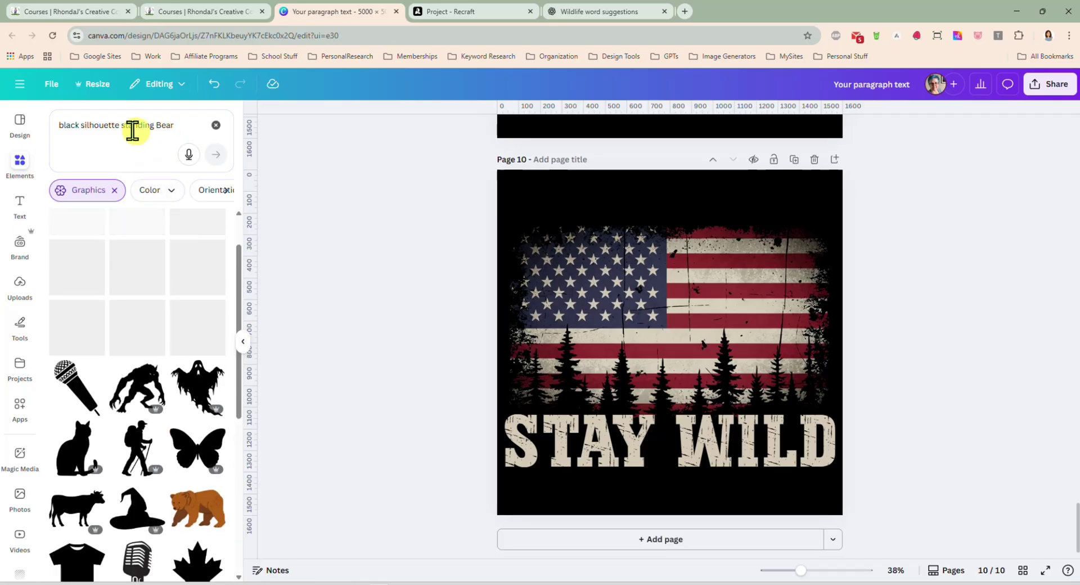
{"action": "left_click_drag", "start_coordinate": [120, 126], "coordinate": [154, 126]}
{"action": "type", "text": "wa"}
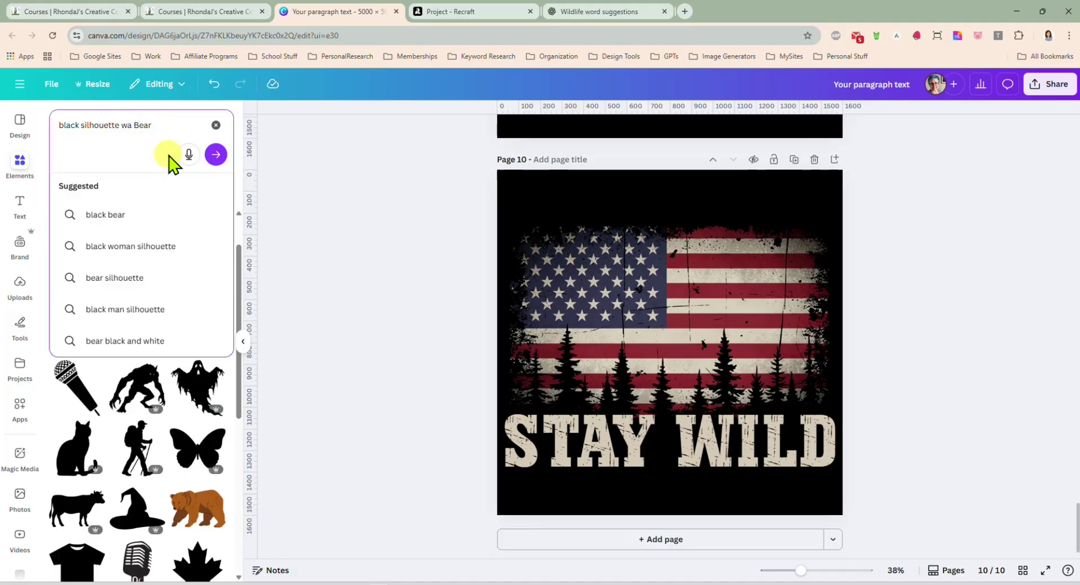
{"action": "key", "text": "ctrl+z"}
{"action": "left_click", "coordinate": [174, 216]}
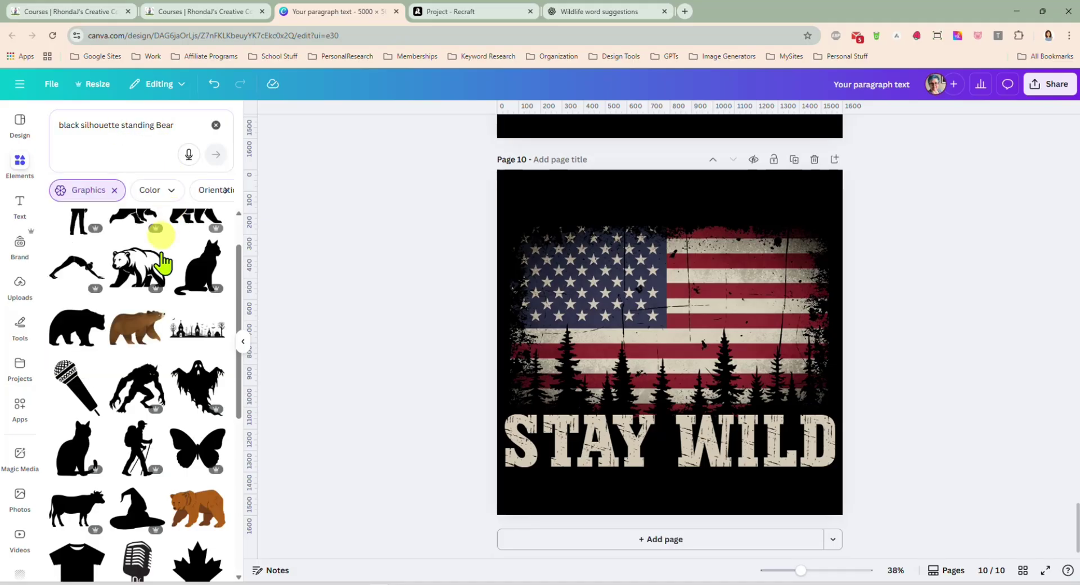
{"action": "scroll", "coordinate": [166, 315], "scroll_direction": "down", "scroll_amount": 7}
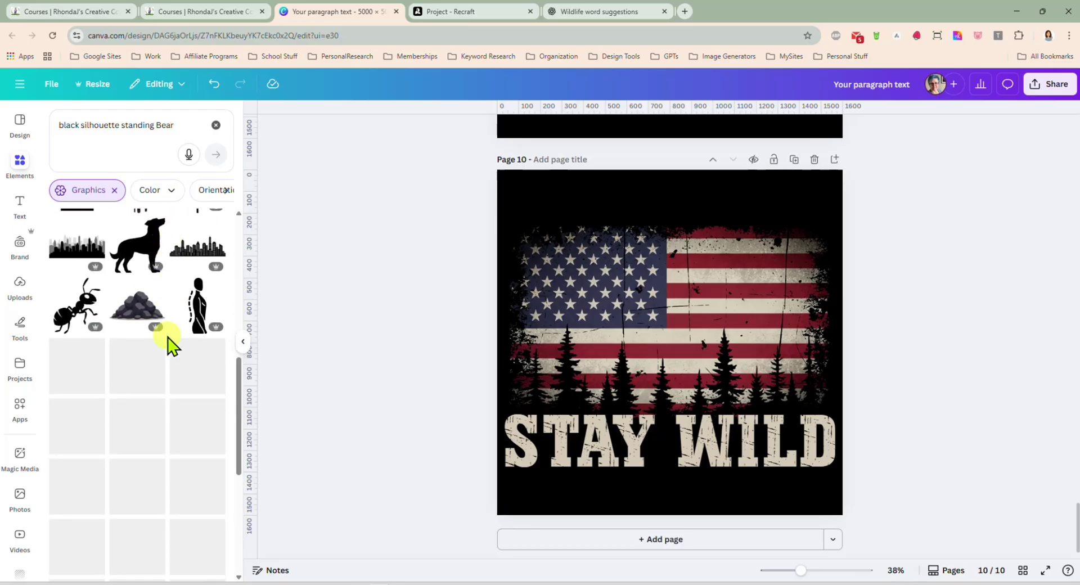
- Change the search to 'black silhouette bear on hind legs'
{"action": "left_click", "coordinate": [144, 148]}
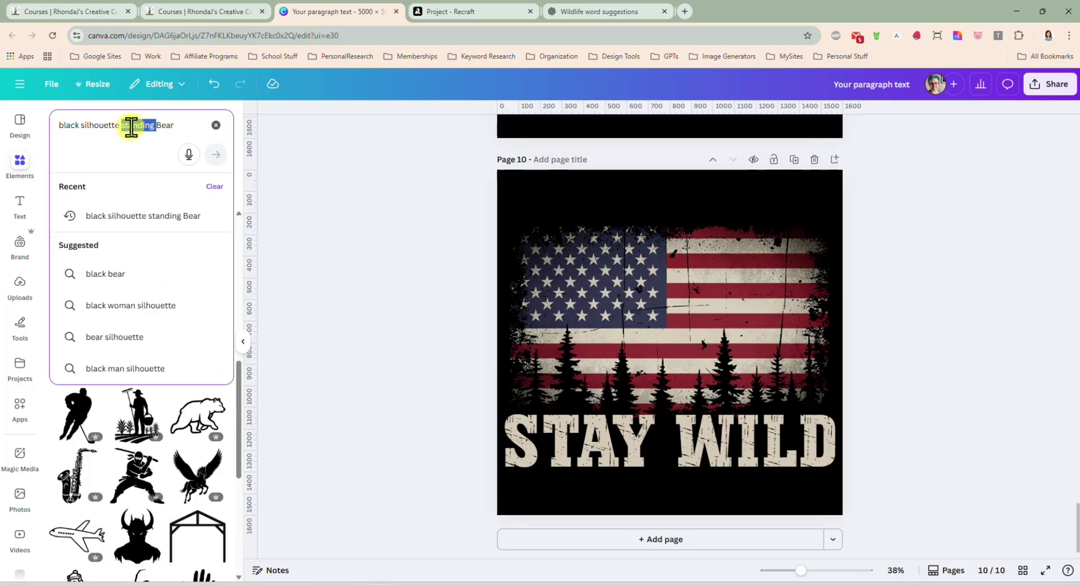
{"action": "left_click_drag", "start_coordinate": [121, 125], "coordinate": [192, 127]}
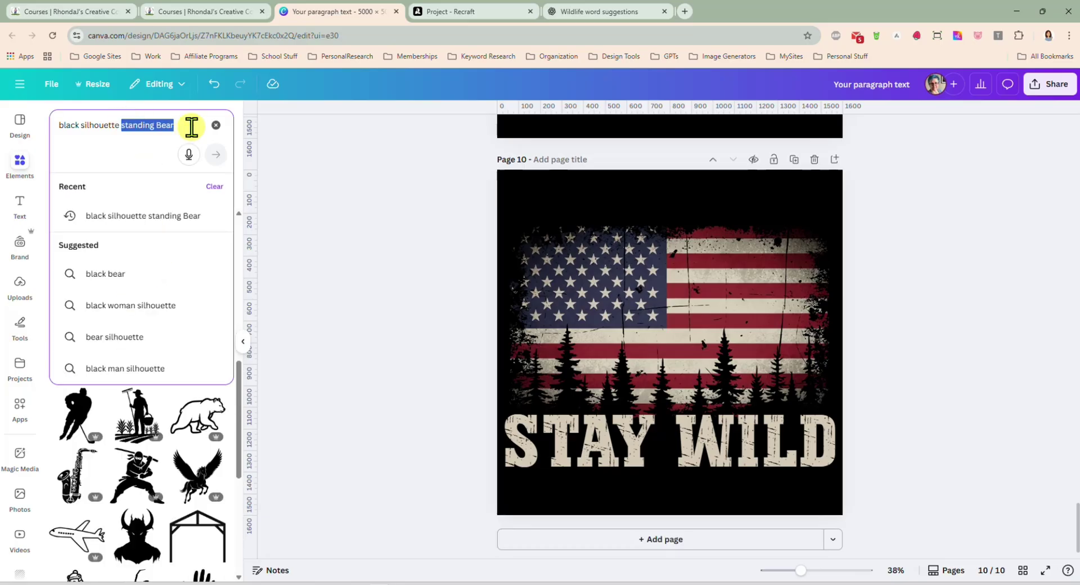
{"action": "type", "text": "bear on hind legs"}
{"action": "key", "text": "Return"}
{"action": "scroll", "coordinate": [169, 322], "scroll_direction": "down", "scroll_amount": 3}
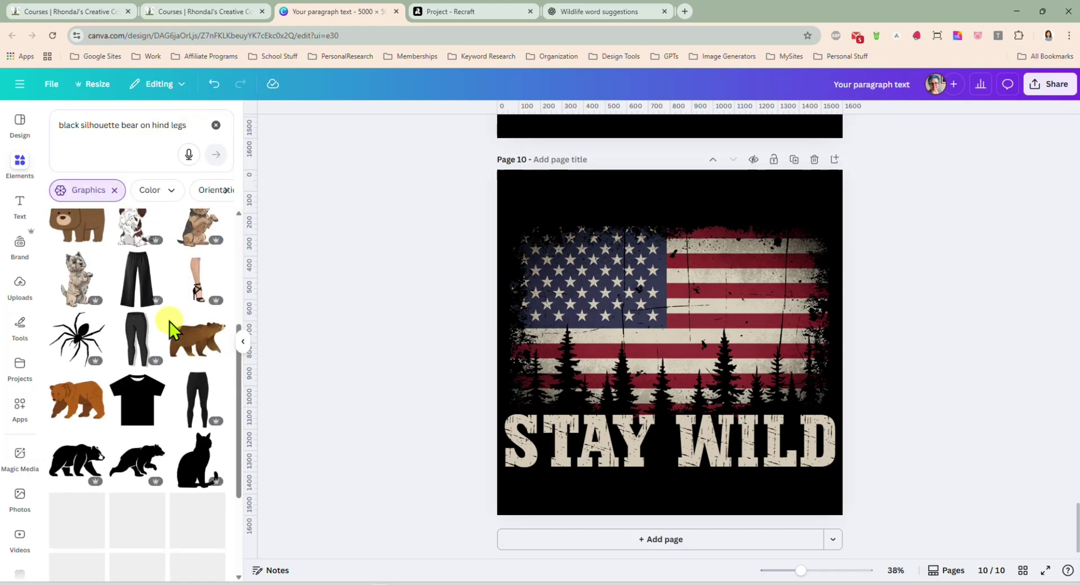
{"action": "scroll", "coordinate": [169, 321], "scroll_direction": "down", "scroll_amount": 4}
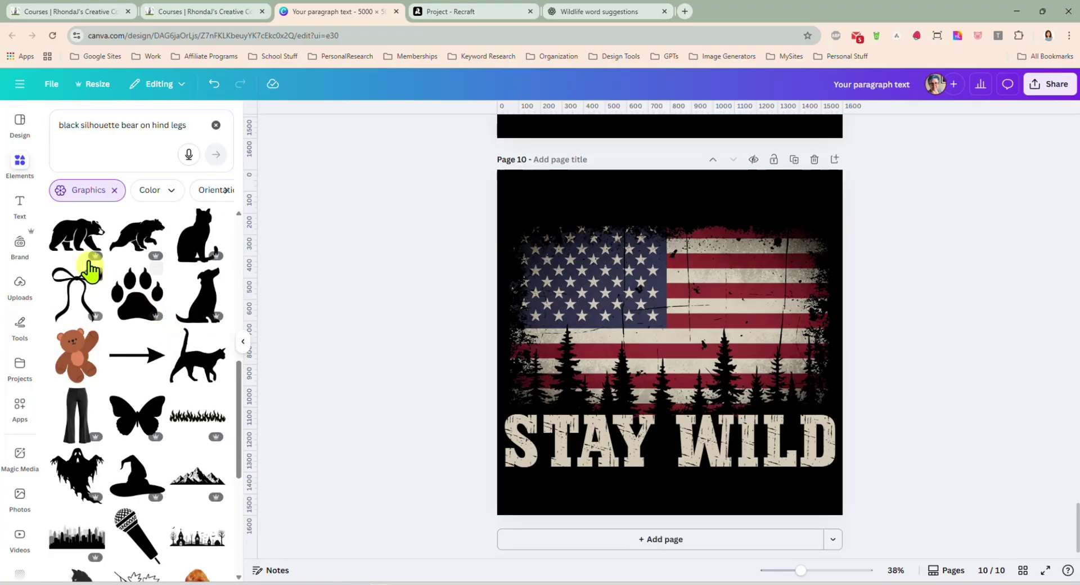
- Add a walking bear silhouette, then a standing bear from its similar recommendations
{"action": "left_click", "coordinate": [89, 256]}
{"action": "left_click", "coordinate": [202, 290]}
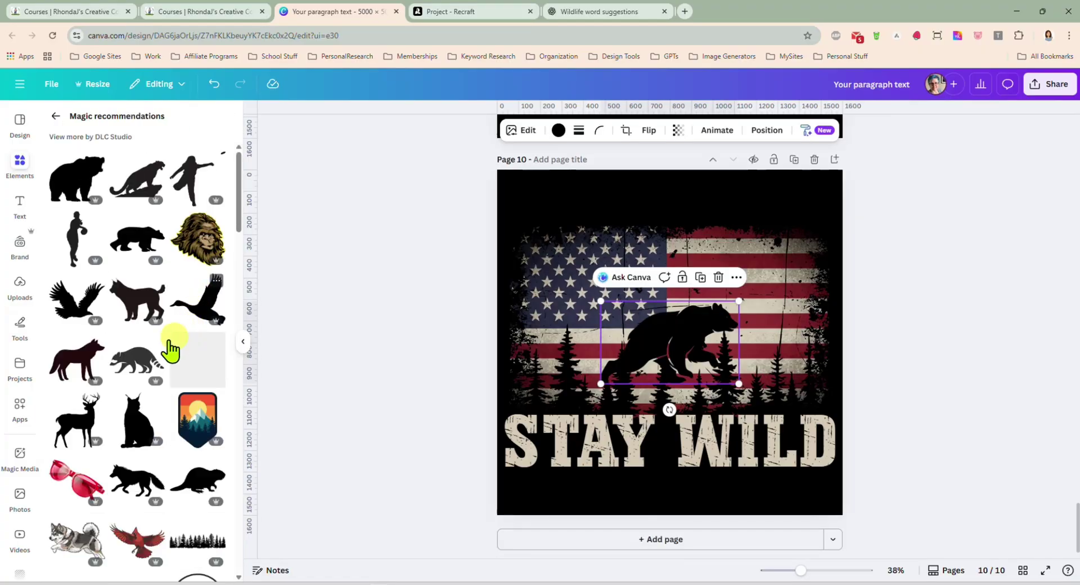
{"action": "scroll", "coordinate": [145, 338], "scroll_direction": "down", "scroll_amount": 6}
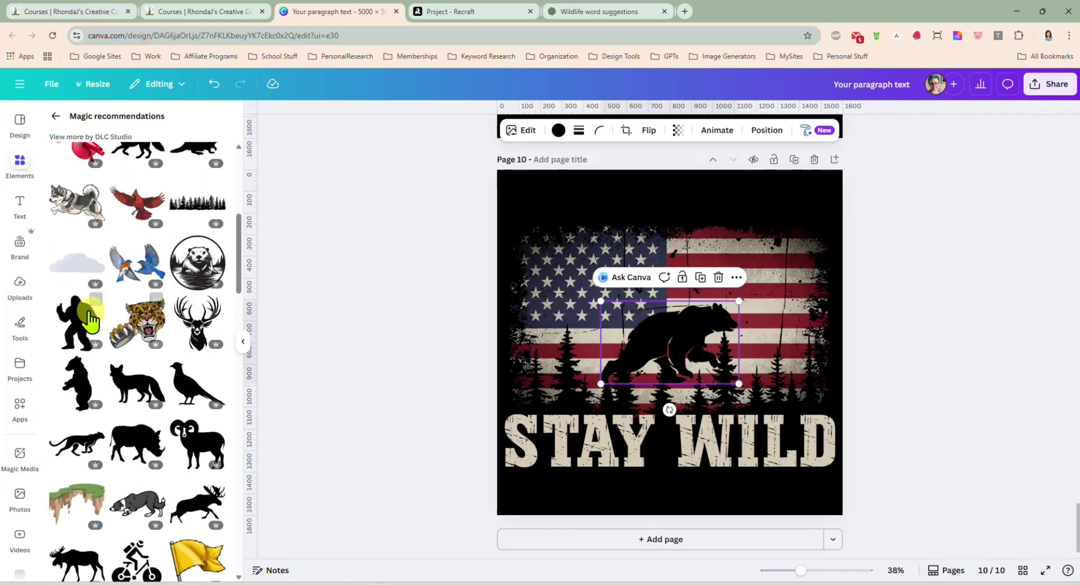
{"action": "scroll", "coordinate": [152, 352], "scroll_direction": "down", "scroll_amount": 3}
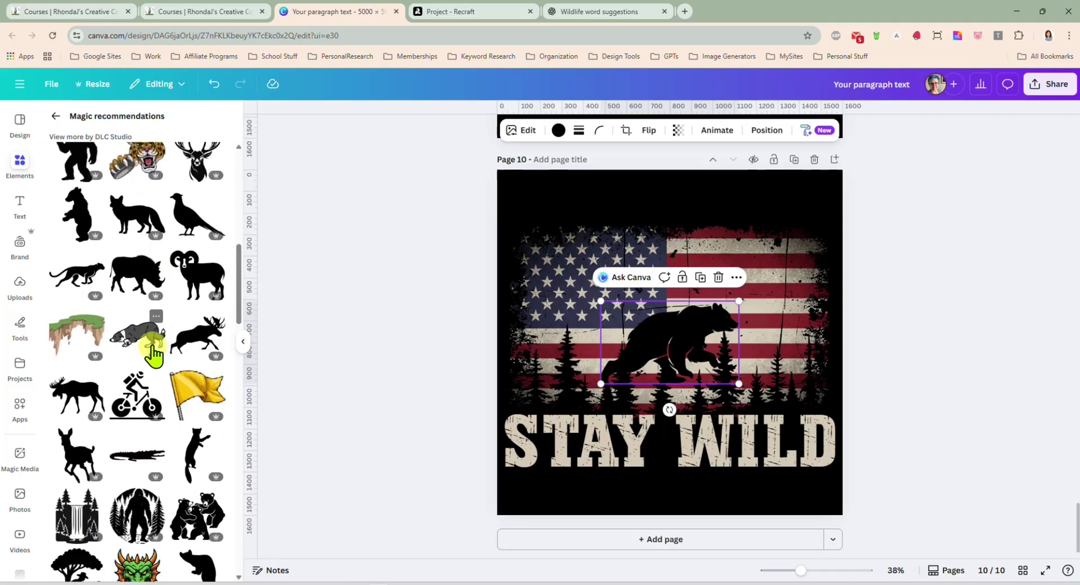
{"action": "scroll", "coordinate": [153, 355], "scroll_direction": "down", "scroll_amount": 5}
{"action": "scroll", "coordinate": [152, 360], "scroll_direction": "down", "scroll_amount": 6}
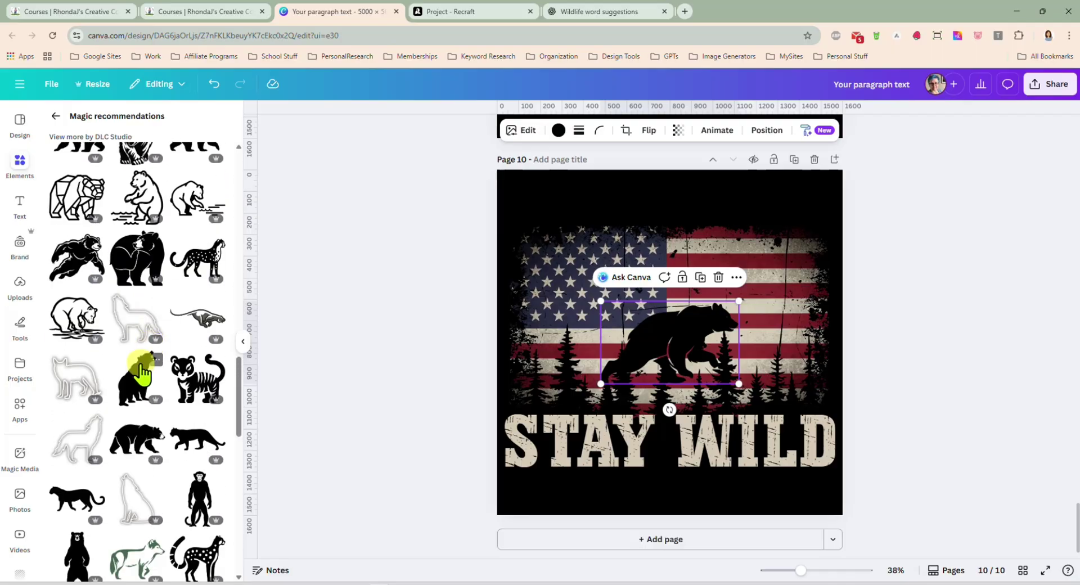
{"action": "left_click", "coordinate": [142, 371]}
{"action": "left_click_drag", "start_coordinate": [684, 318], "coordinate": [618, 325]}
- Delete the walking bear, try the standing bear enlarged and moved, then delete it too
{"action": "left_click", "coordinate": [690, 322]}
{"action": "key", "text": "Delete"}
{"action": "left_click_drag", "start_coordinate": [686, 400], "coordinate": [740, 436]}
{"action": "left_click_drag", "start_coordinate": [660, 354], "coordinate": [668, 349]}
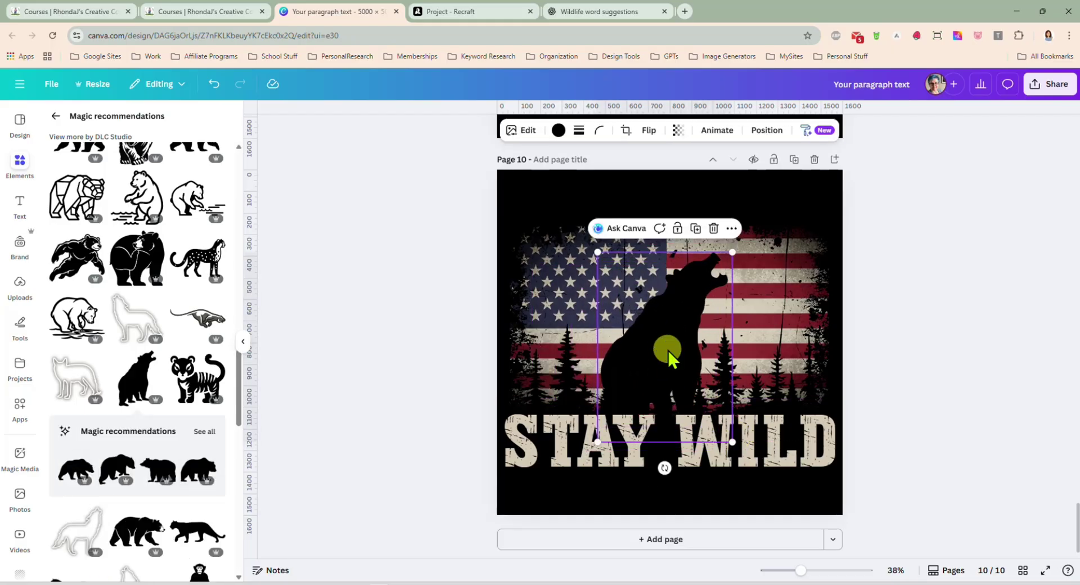
{"action": "key", "text": "Delete"}
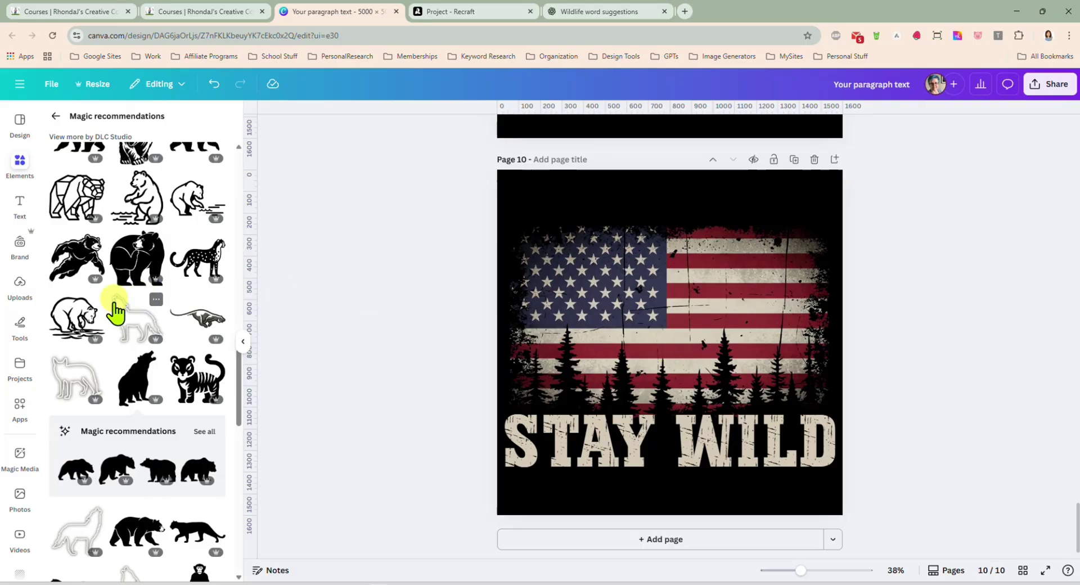
{"action": "scroll", "coordinate": [113, 308], "scroll_direction": "down", "scroll_amount": 10}
{"action": "scroll", "coordinate": [114, 312], "scroll_direction": "up", "scroll_amount": 4}
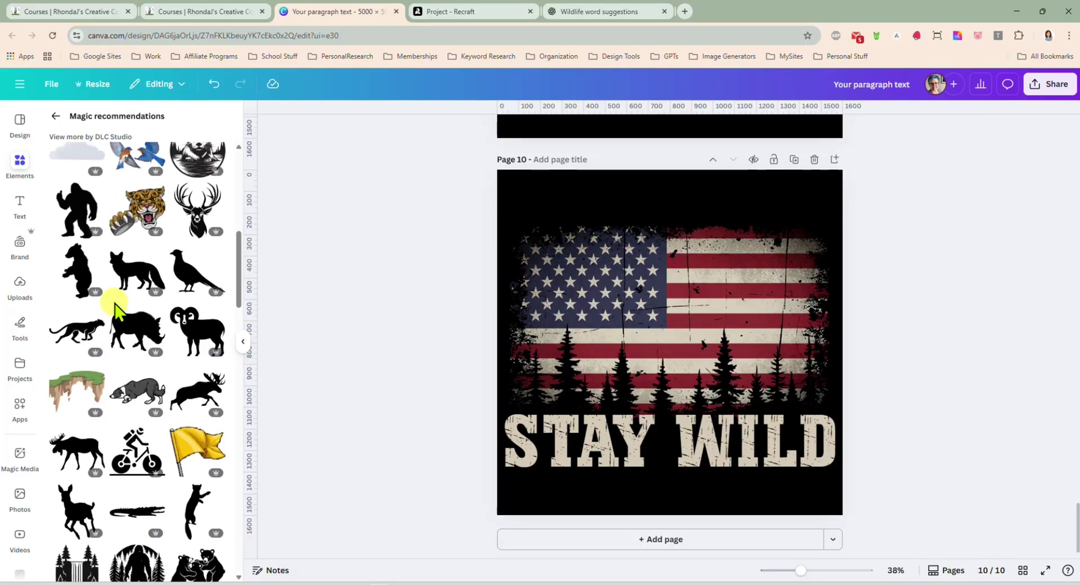
- Add a Bigfoot silhouette to the page, shrunk and placed over the flag
{"action": "left_click", "coordinate": [79, 207]}
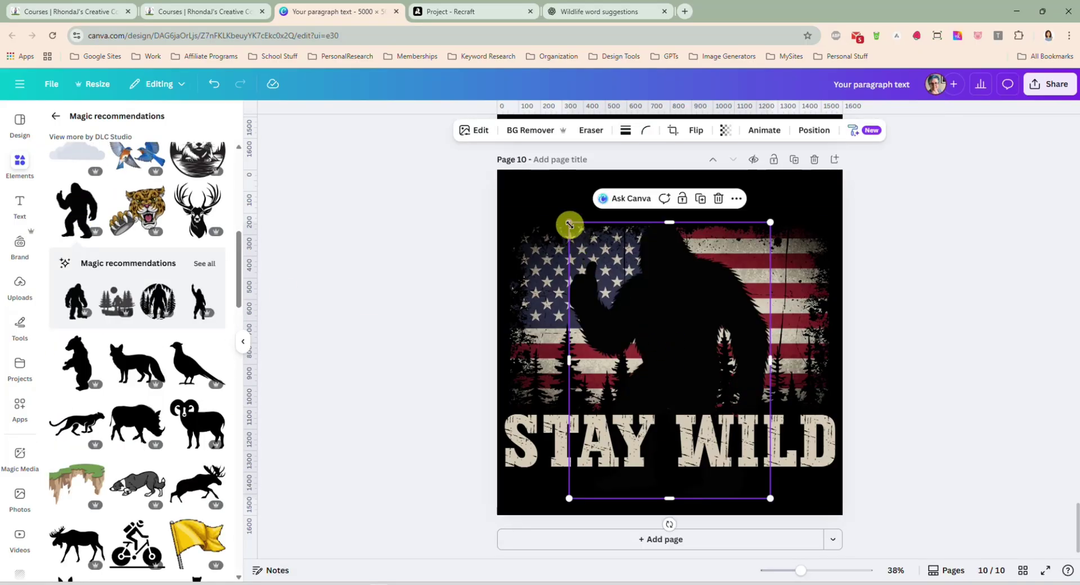
{"action": "left_click_drag", "start_coordinate": [570, 222], "coordinate": [677, 331]}
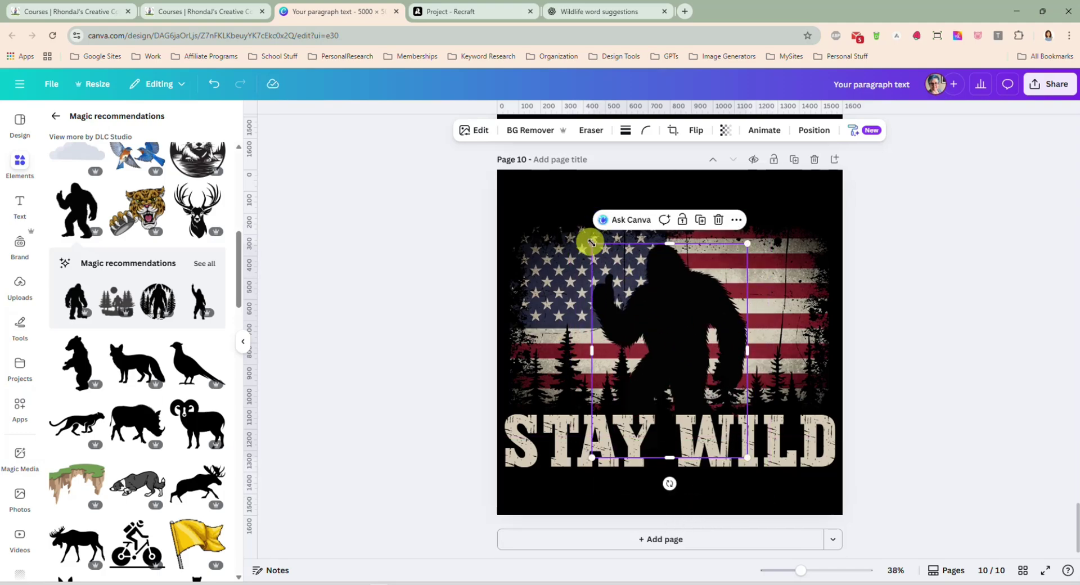
{"action": "left_click", "coordinate": [868, 417]}
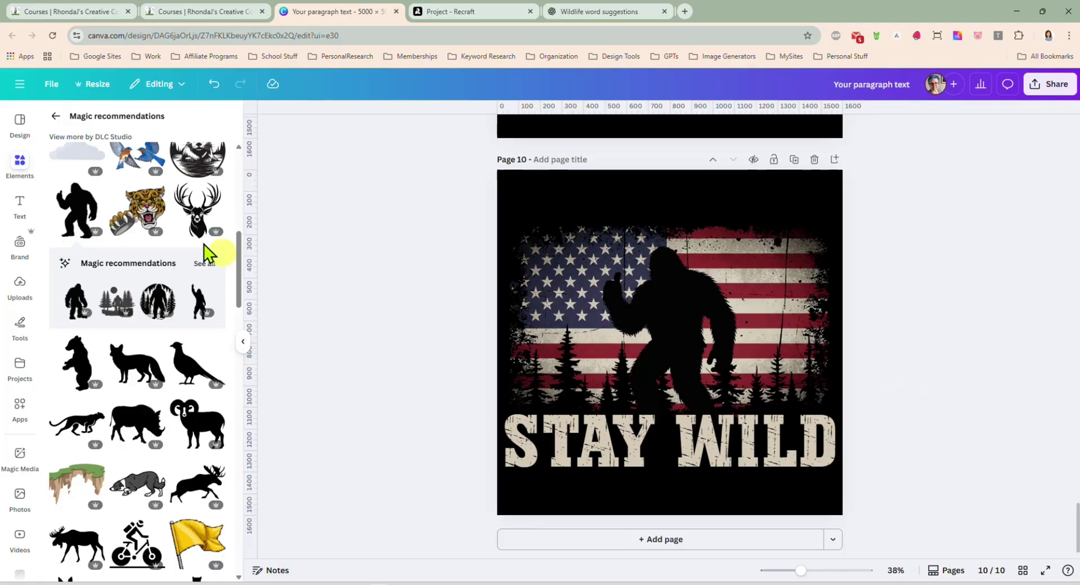
- Compare a second standing Bigfoot, then shrink and centre the Bigfoot just above STAY WILD
{"action": "left_click", "coordinate": [205, 264]}
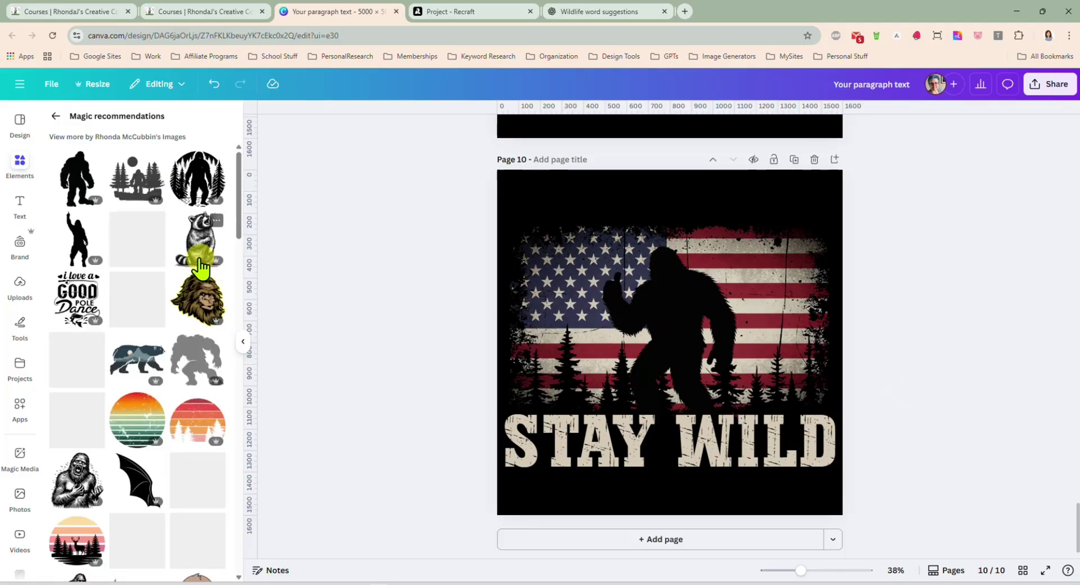
{"action": "left_click", "coordinate": [74, 222]}
{"action": "mouse_move", "coordinate": [693, 288]}
{"action": "left_mouse_down"}
{"action": "mouse_move", "coordinate": [617, 304]}
{"action": "mouse_move", "coordinate": [705, 291]}
{"action": "left_mouse_up"}
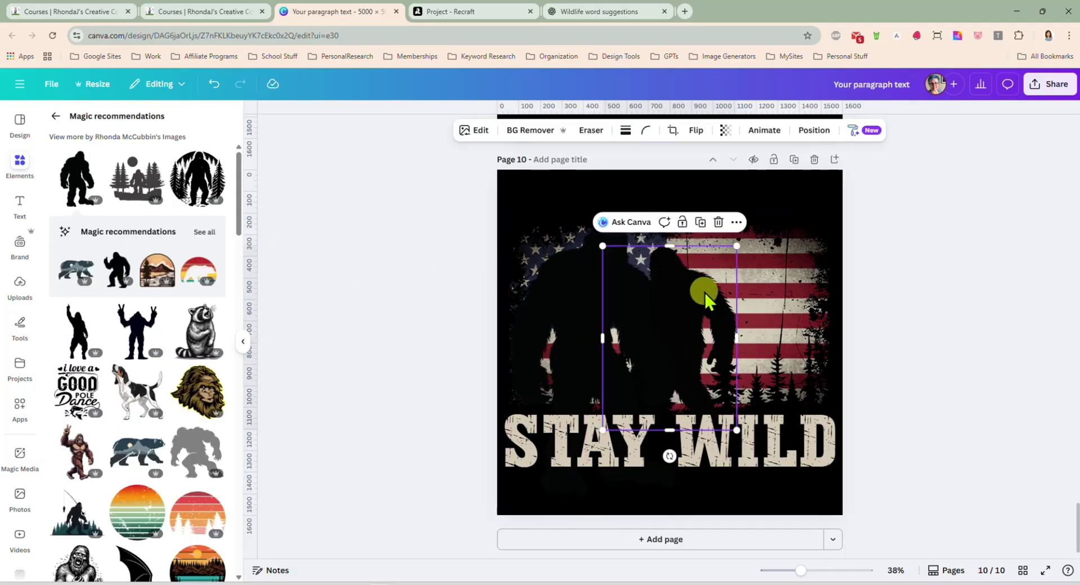
{"action": "left_click_drag", "start_coordinate": [598, 278], "coordinate": [657, 291]}
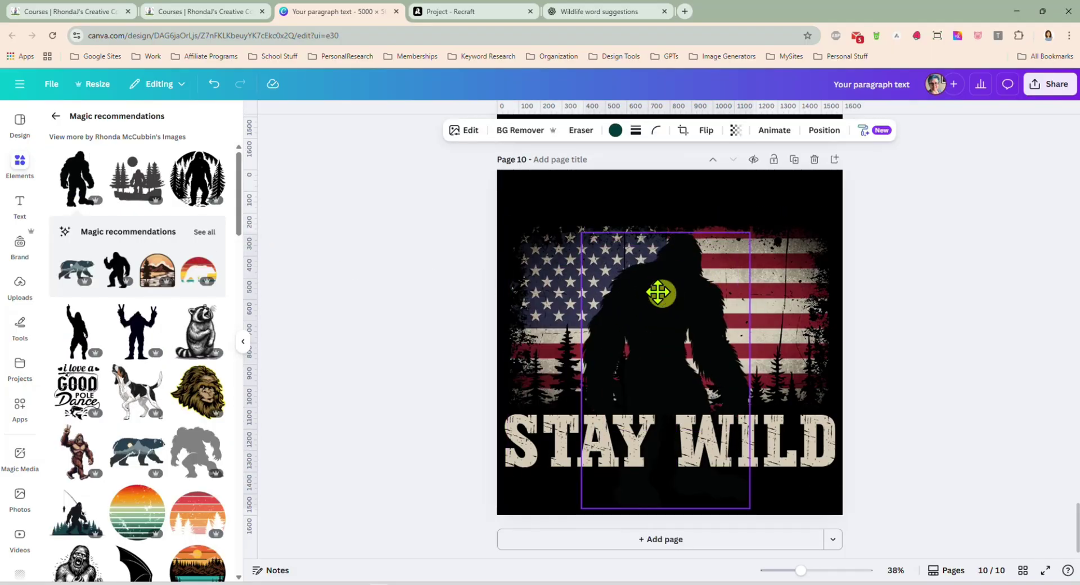
{"action": "left_click_drag", "start_coordinate": [749, 508], "coordinate": [704, 437]}
{"action": "left_click_drag", "start_coordinate": [640, 337], "coordinate": [666, 345]}
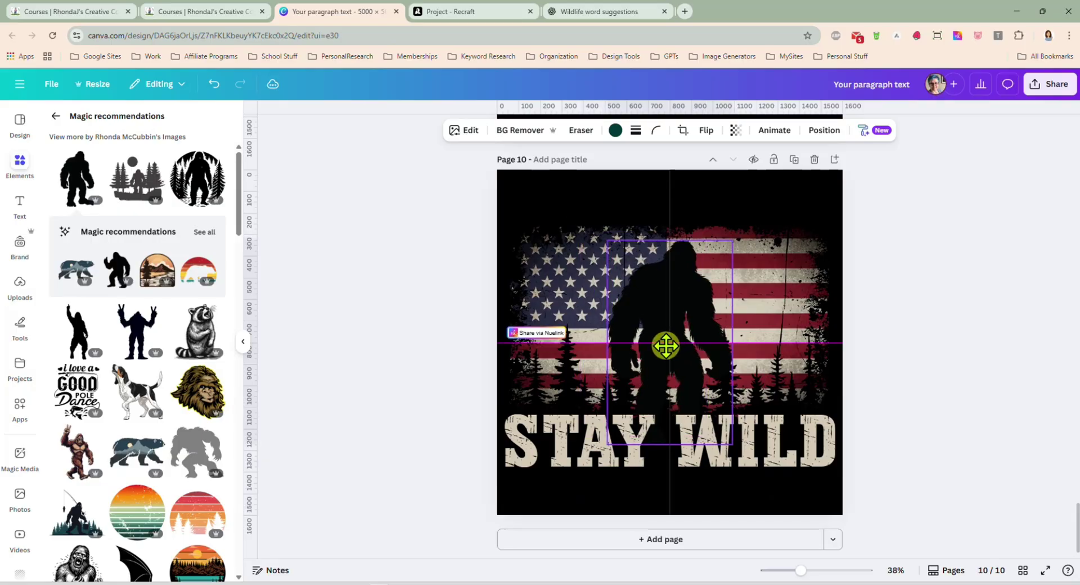
{"action": "left_click", "coordinate": [917, 390]}
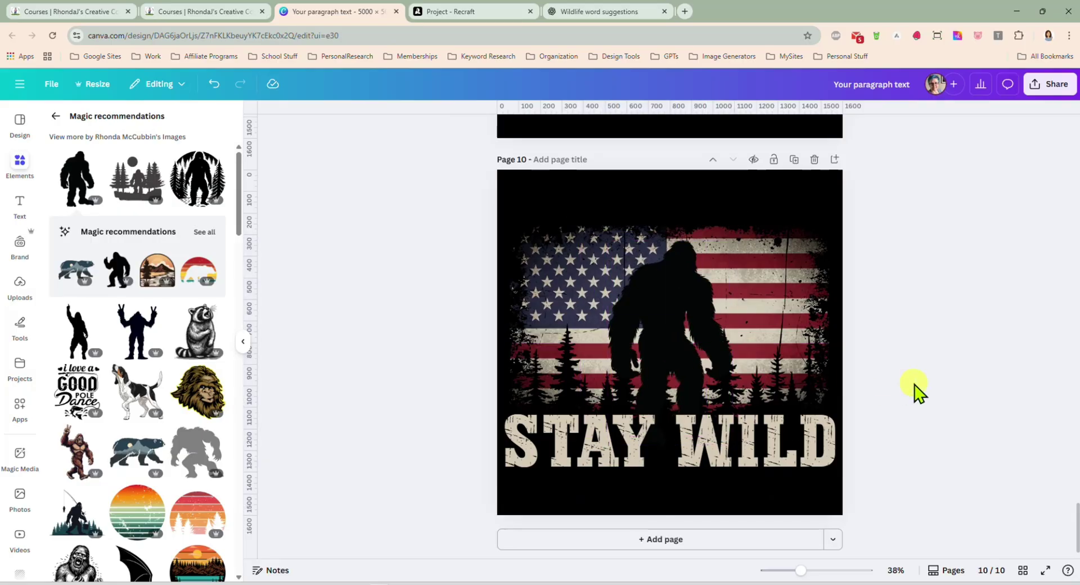
- Duplicate page 10 as page 11, then add and remove an unwanted bear silhouette
{"action": "left_click", "coordinate": [794, 159]}
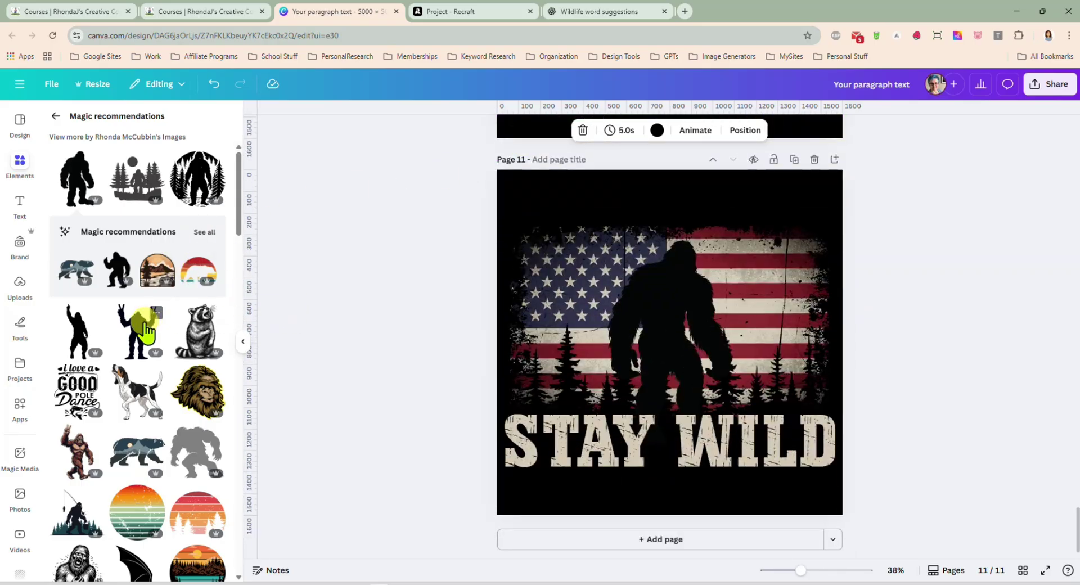
{"action": "scroll", "coordinate": [169, 351], "scroll_direction": "down", "scroll_amount": 8}
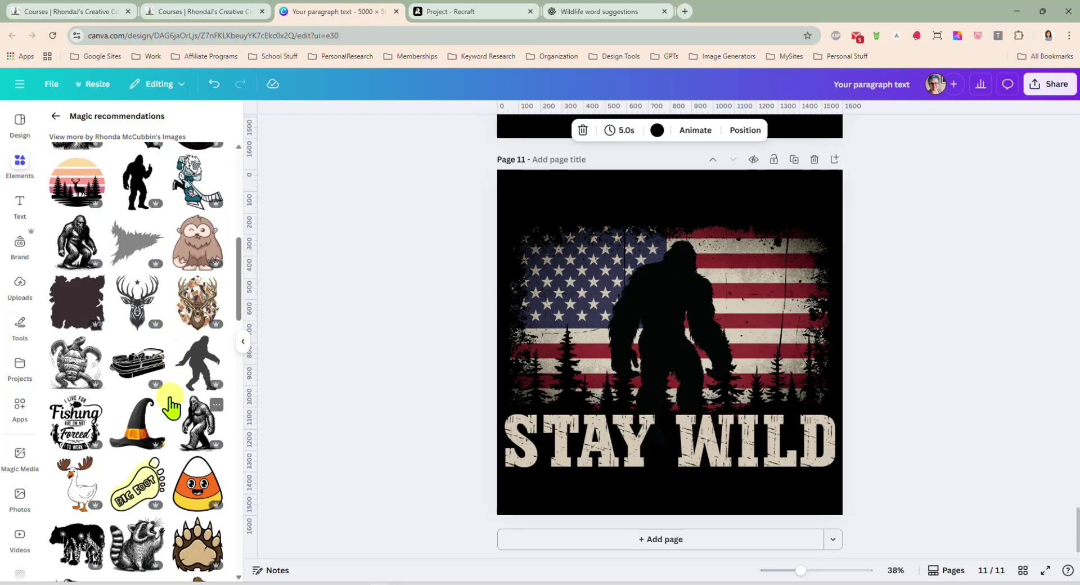
{"action": "scroll", "coordinate": [166, 371], "scroll_direction": "down", "scroll_amount": 5}
{"action": "scroll", "coordinate": [148, 280], "scroll_direction": "down", "scroll_amount": 3}
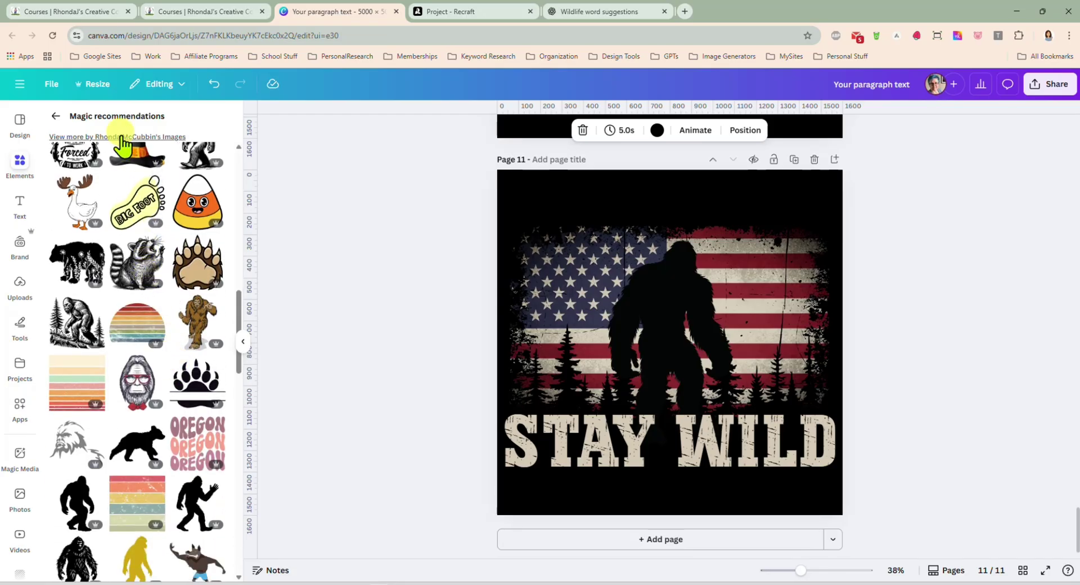
{"action": "scroll", "coordinate": [145, 322], "scroll_direction": "down", "scroll_amount": 3}
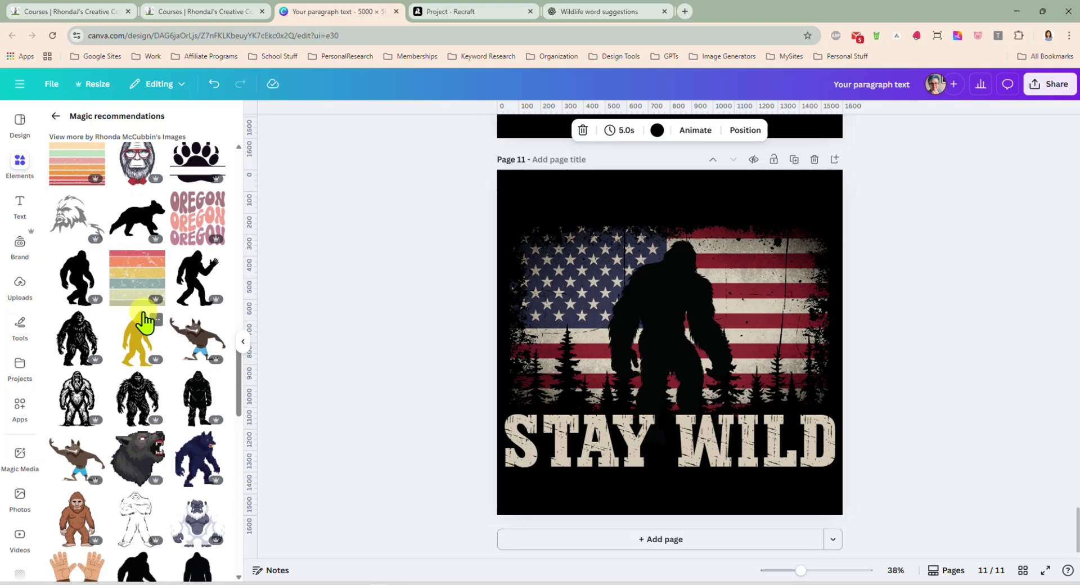
{"action": "left_click", "coordinate": [135, 219]}
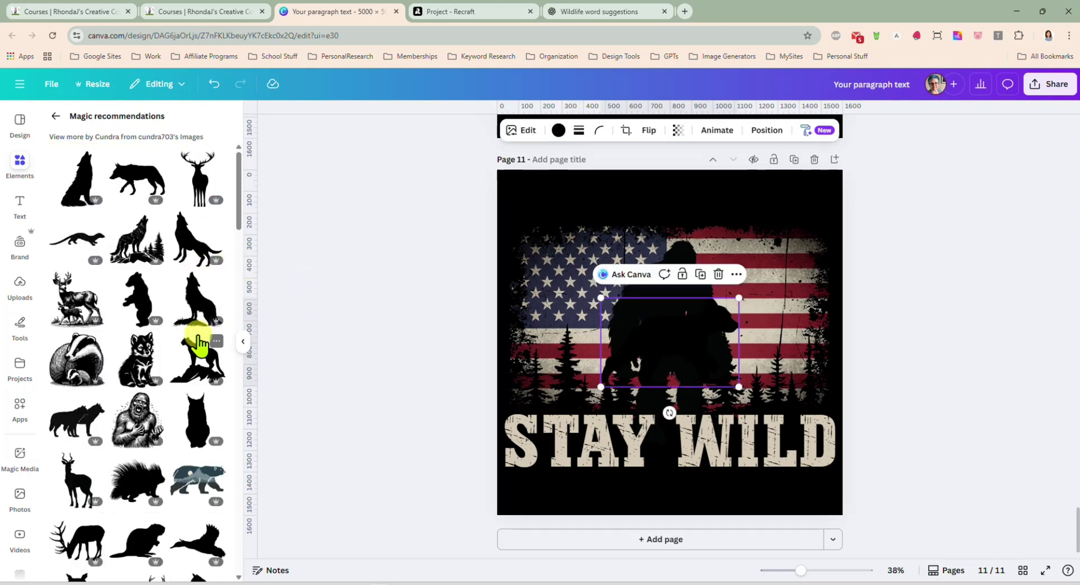
{"action": "key", "text": "Delete"}
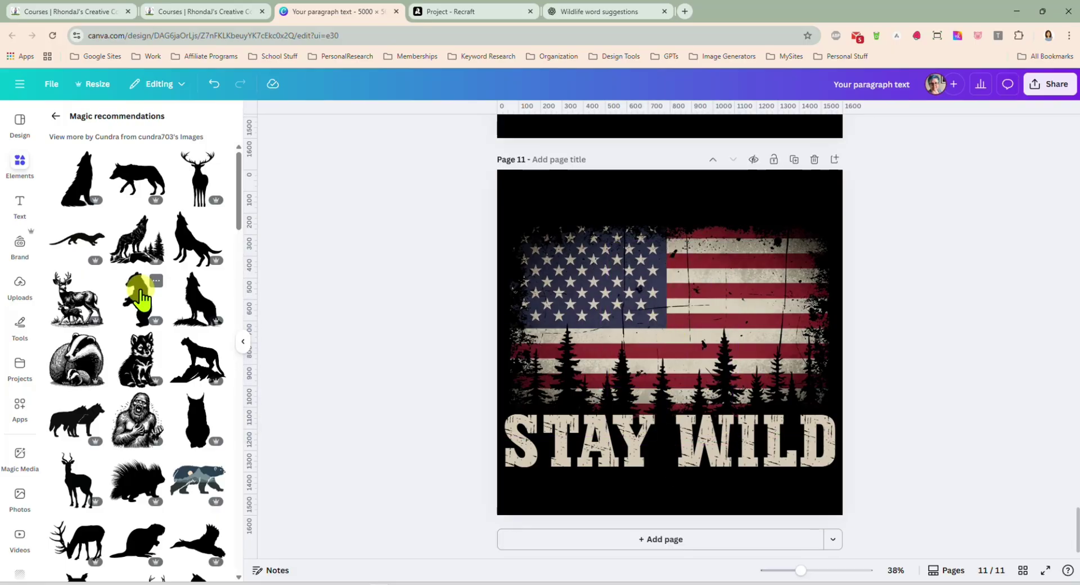
- Add the walking bear silhouette from the recommended graphics onto page 11
{"action": "scroll", "coordinate": [157, 284], "scroll_direction": "down", "scroll_amount": 20}
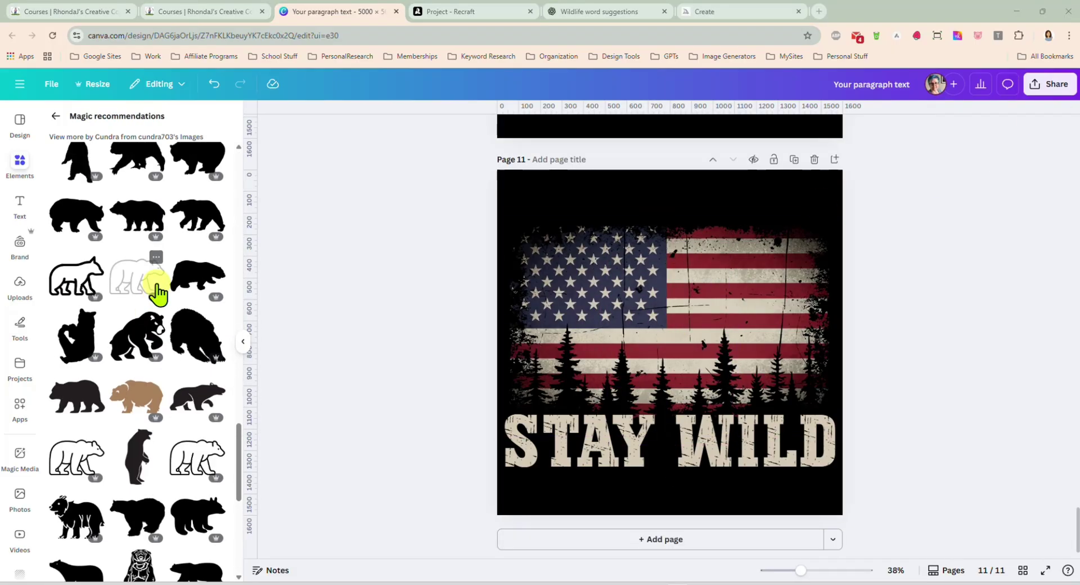
{"action": "scroll", "coordinate": [157, 285], "scroll_direction": "up", "scroll_amount": 5}
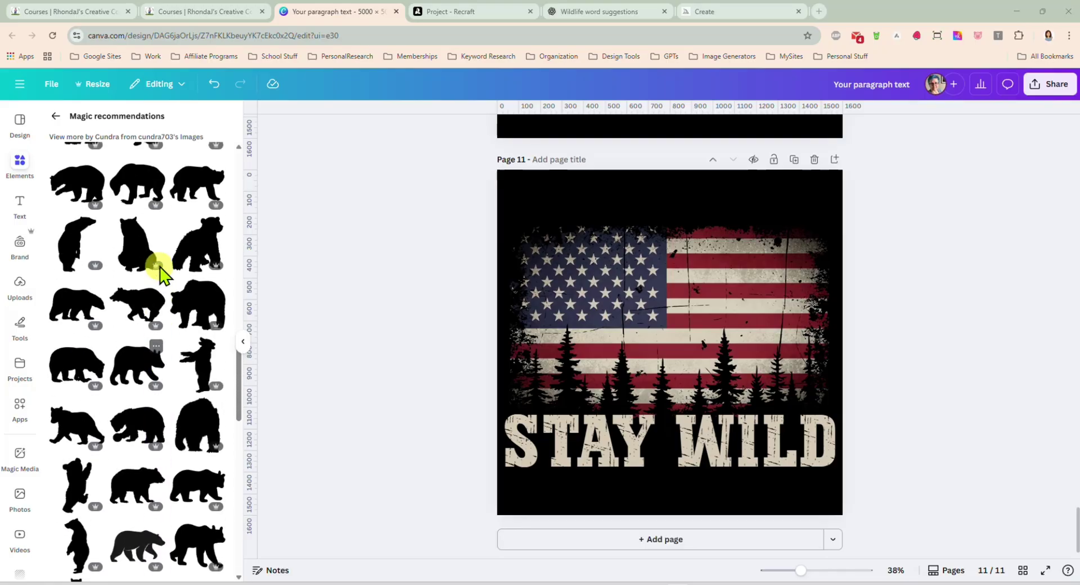
{"action": "scroll", "coordinate": [191, 247], "scroll_direction": "up", "scroll_amount": 5}
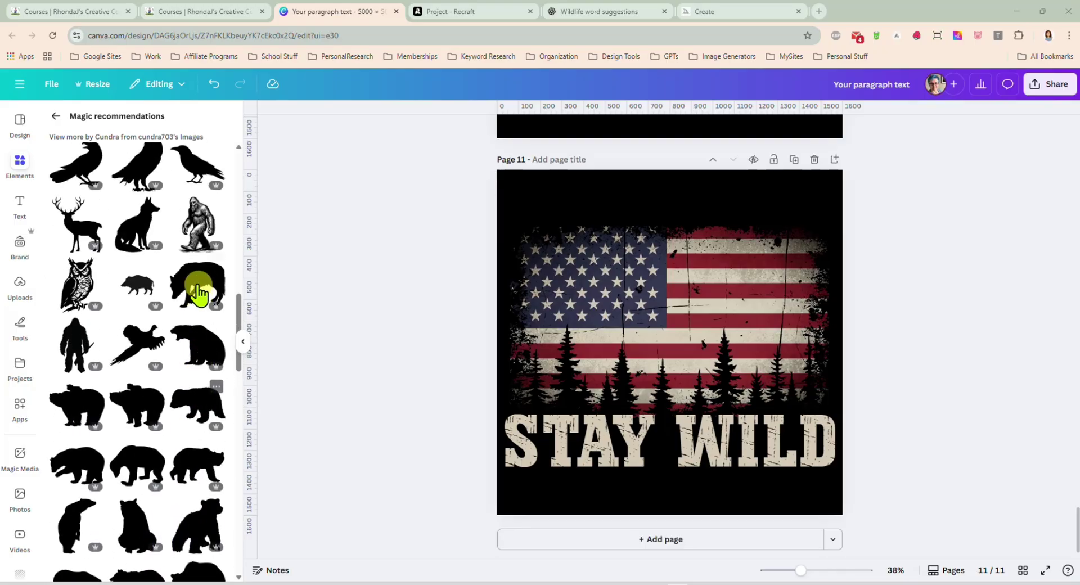
{"action": "scroll", "coordinate": [169, 304], "scroll_direction": "down", "scroll_amount": 2}
{"action": "scroll", "coordinate": [157, 333], "scroll_direction": "up", "scroll_amount": 1}
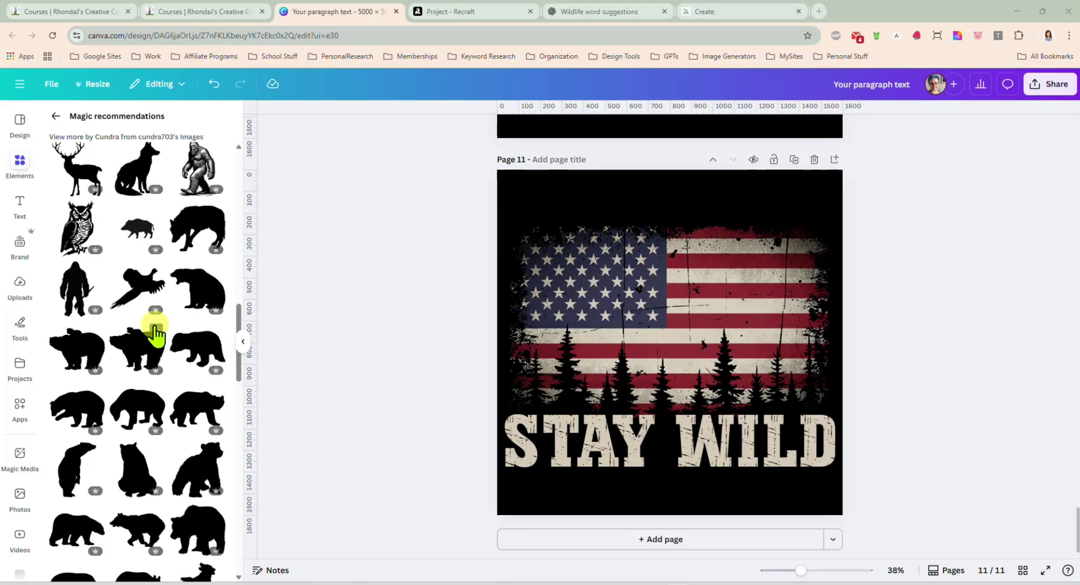
{"action": "scroll", "coordinate": [157, 333], "scroll_direction": "down", "scroll_amount": 2}
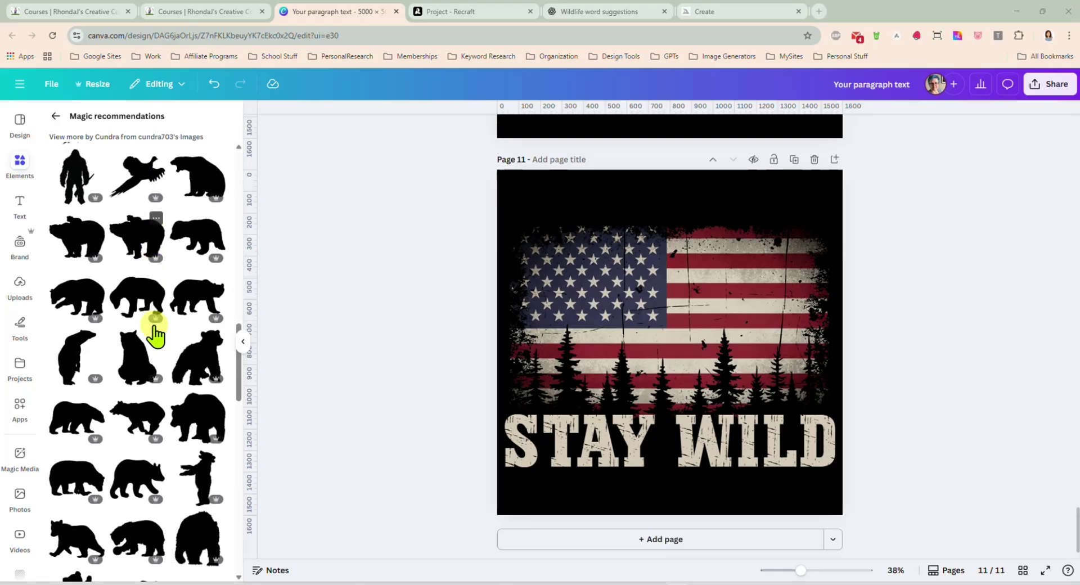
{"action": "left_click", "coordinate": [70, 410]}
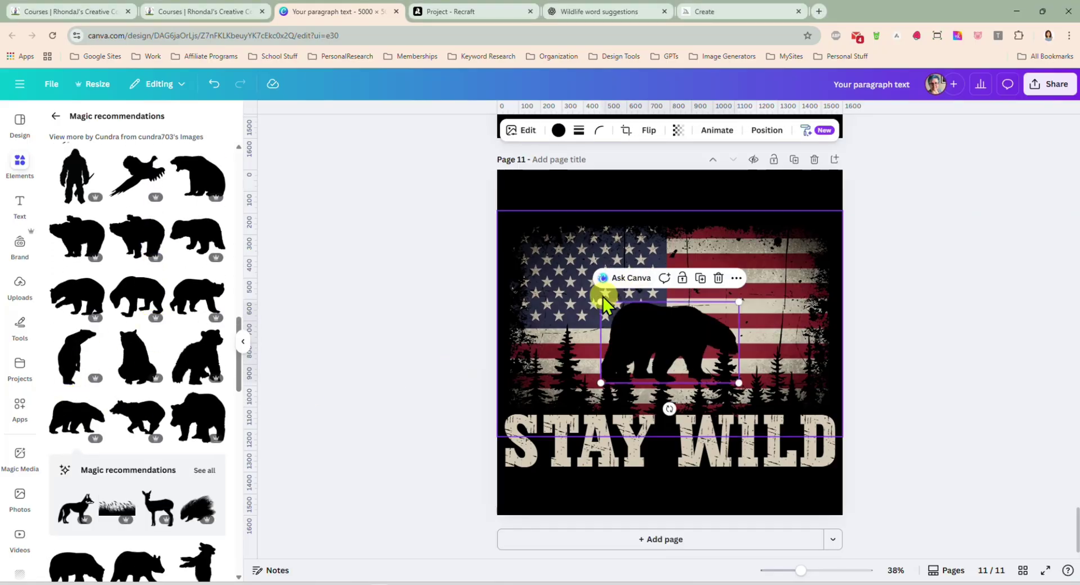
- Enlarge the walking bear, centre it over the flag, and flip it horizontally to face left
{"action": "left_click_drag", "start_coordinate": [601, 303], "coordinate": [677, 341]}
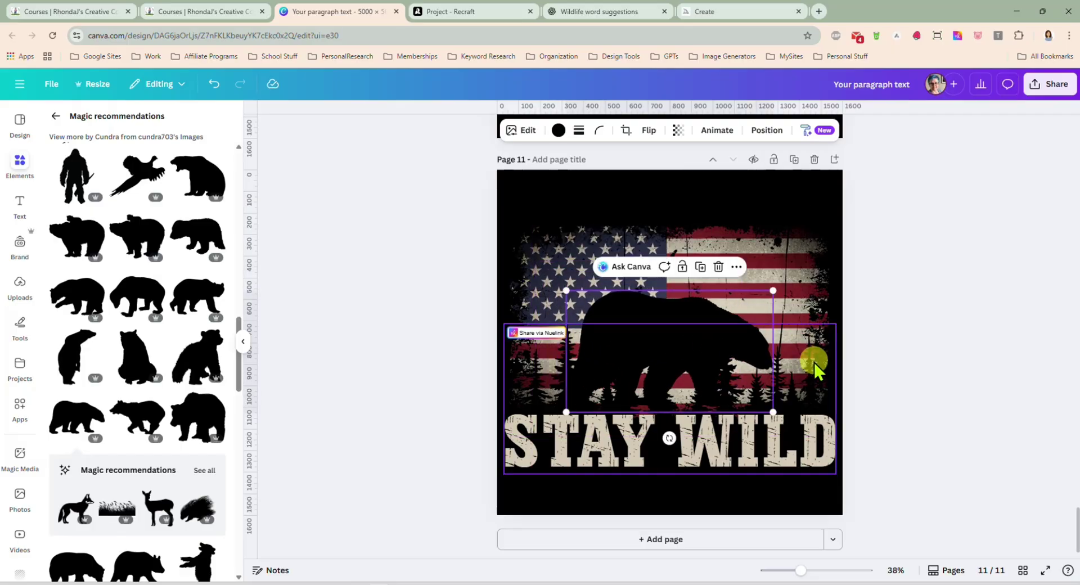
{"action": "key", "text": "Escape"}
{"action": "left_click", "coordinate": [622, 313]}
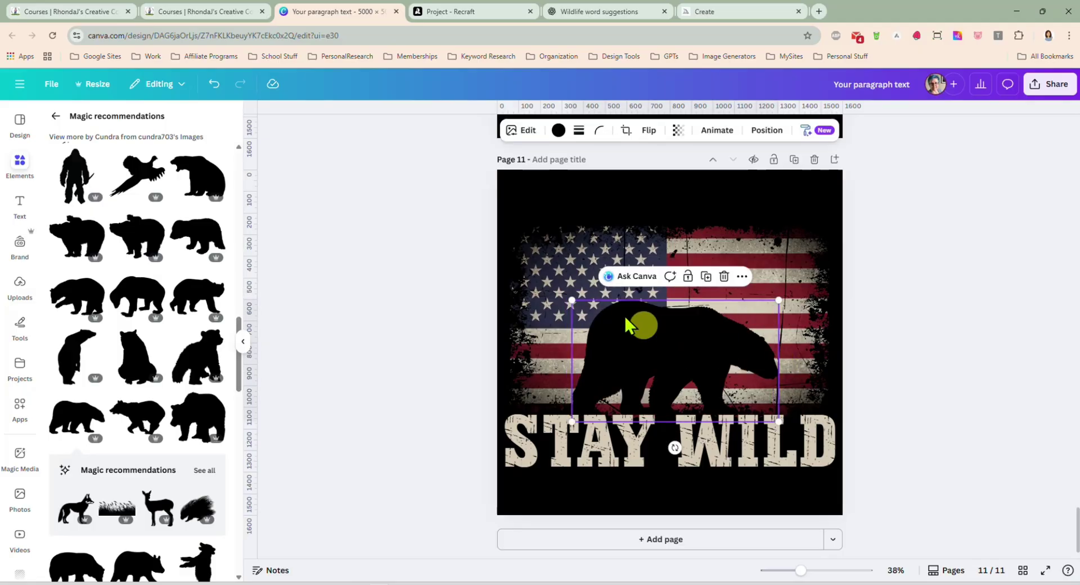
{"action": "left_click_drag", "start_coordinate": [571, 299], "coordinate": [680, 358]}
{"action": "left_click", "coordinate": [649, 130]}
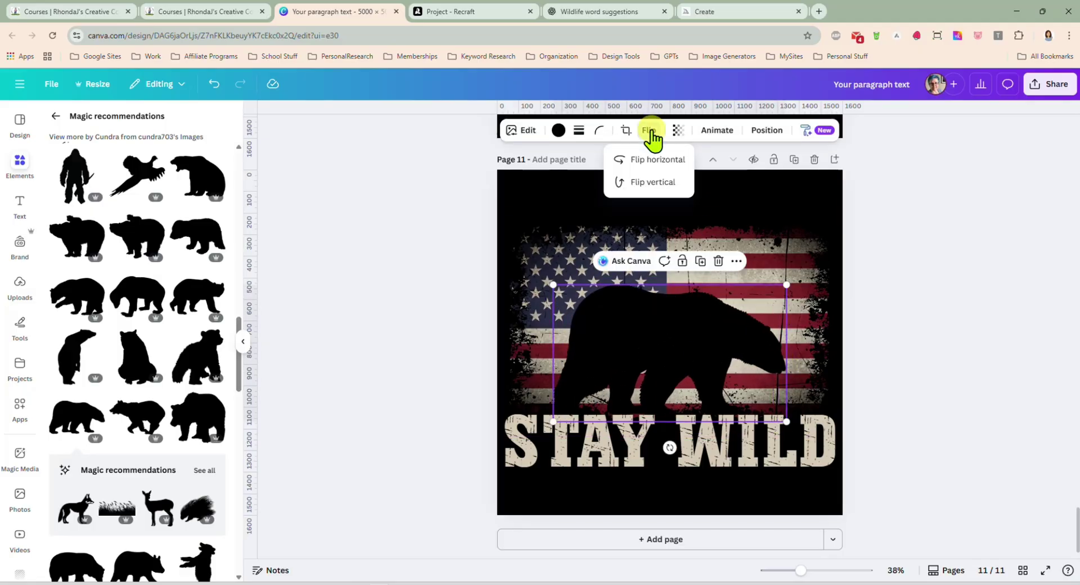
{"action": "left_click", "coordinate": [653, 160]}
{"action": "left_click_drag", "start_coordinate": [667, 338], "coordinate": [661, 337]}
- Replace STAY WILD with MAMA BEAR and widen the text box to fit one line
{"action": "left_click", "coordinate": [716, 446]}
{"action": "left_click", "coordinate": [721, 445]}
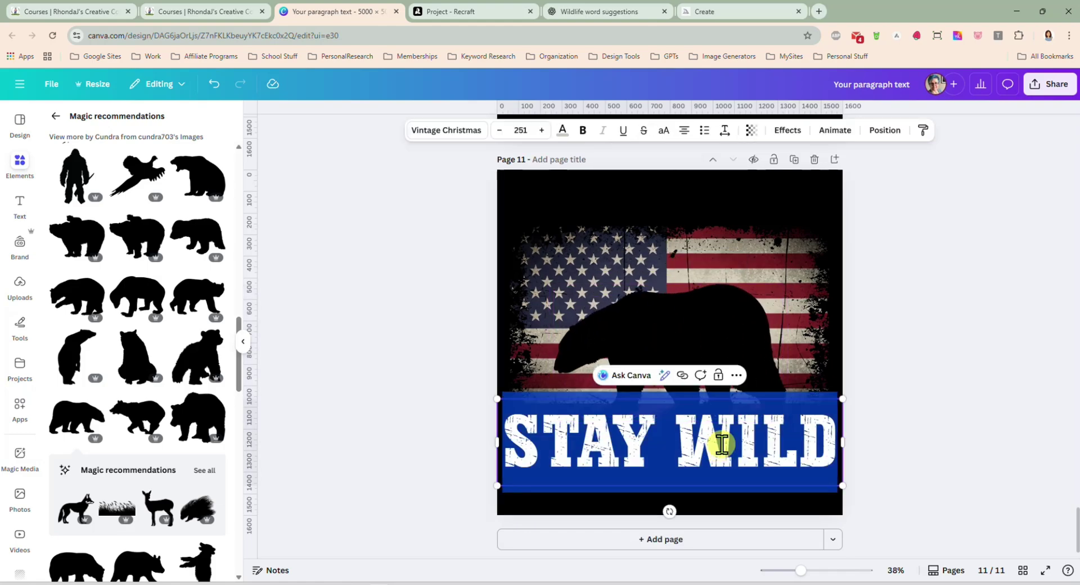
{"action": "type", "text": "MAMA BEAR"}
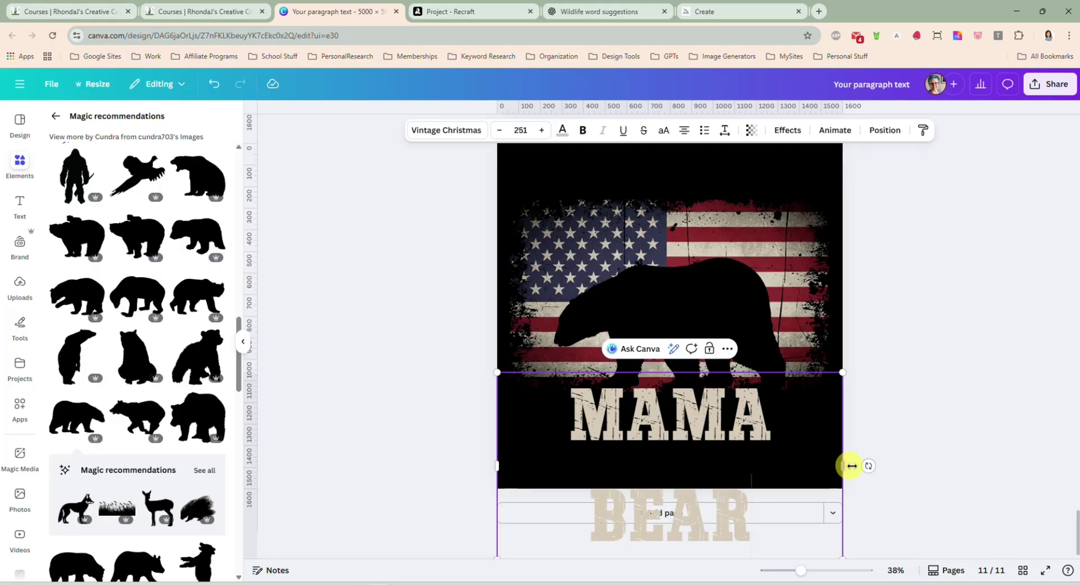
{"action": "mouse_move", "coordinate": [841, 466]}
{"action": "left_mouse_down"}
{"action": "mouse_move", "coordinate": [894, 472]}
{"action": "mouse_move", "coordinate": [844, 466]}
{"action": "left_mouse_up"}
{"action": "left_click", "coordinate": [885, 458]}
{"action": "left_click", "coordinate": [771, 448]}
{"action": "scroll", "coordinate": [97, 345], "scroll_direction": "down", "scroll_amount": 5}
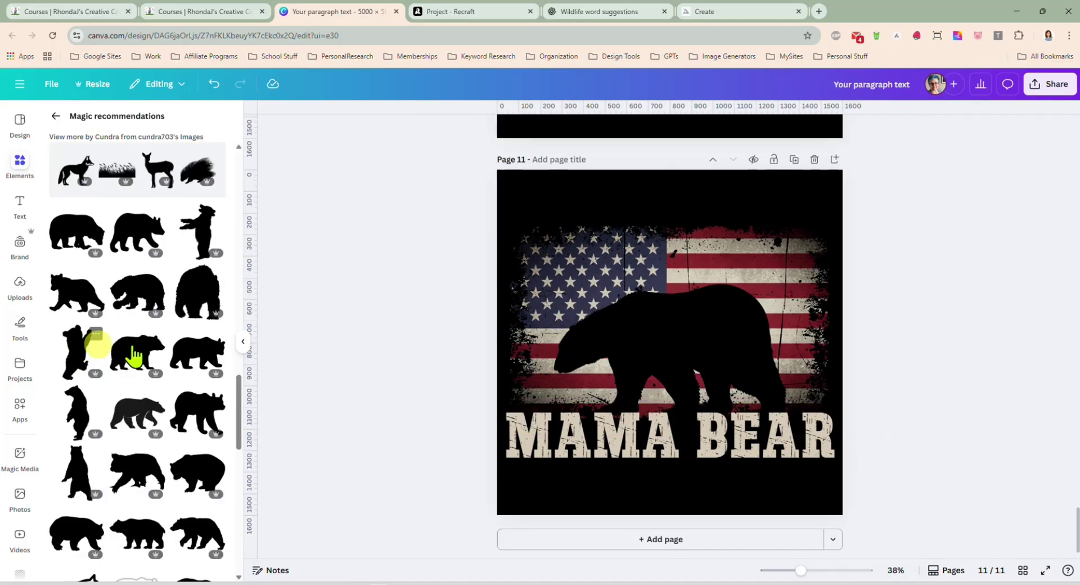
- Move the mama bear right and place a small standing bear cub silhouette to its left
{"action": "left_click", "coordinate": [636, 337]}
{"action": "left_click_drag", "start_coordinate": [629, 332], "coordinate": [683, 347]}
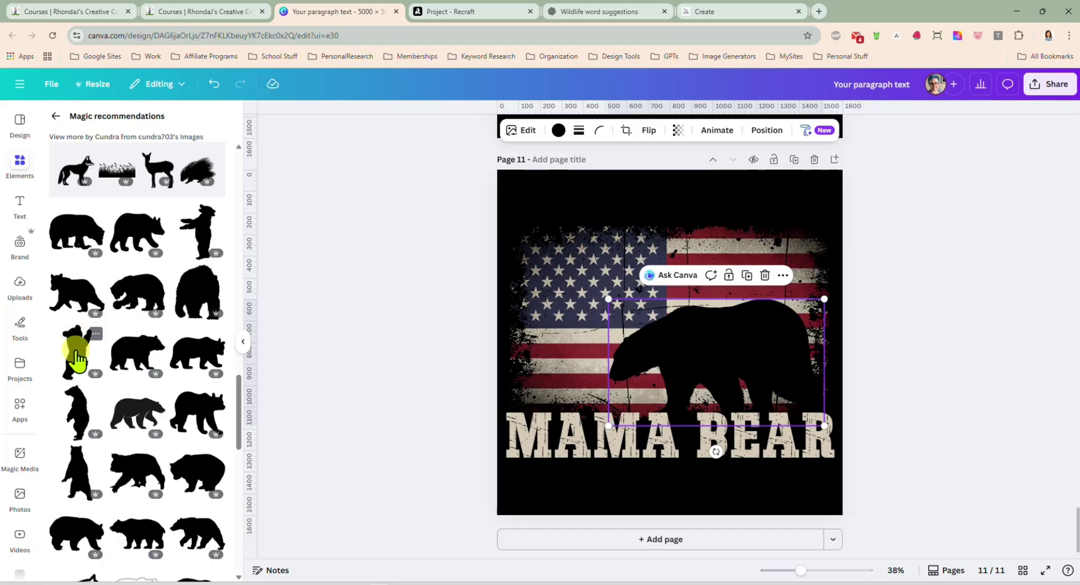
{"action": "left_click_drag", "start_coordinate": [76, 357], "coordinate": [579, 374]}
{"action": "left_click", "coordinate": [681, 361]}
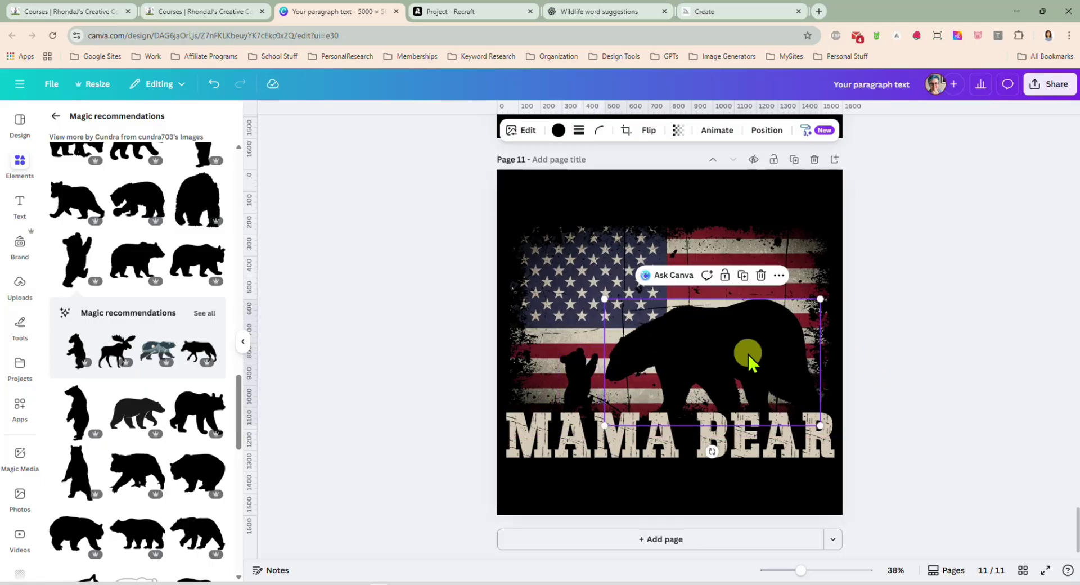
{"action": "left_click_drag", "start_coordinate": [747, 353], "coordinate": [734, 351]}
{"action": "left_click", "coordinate": [895, 214]}
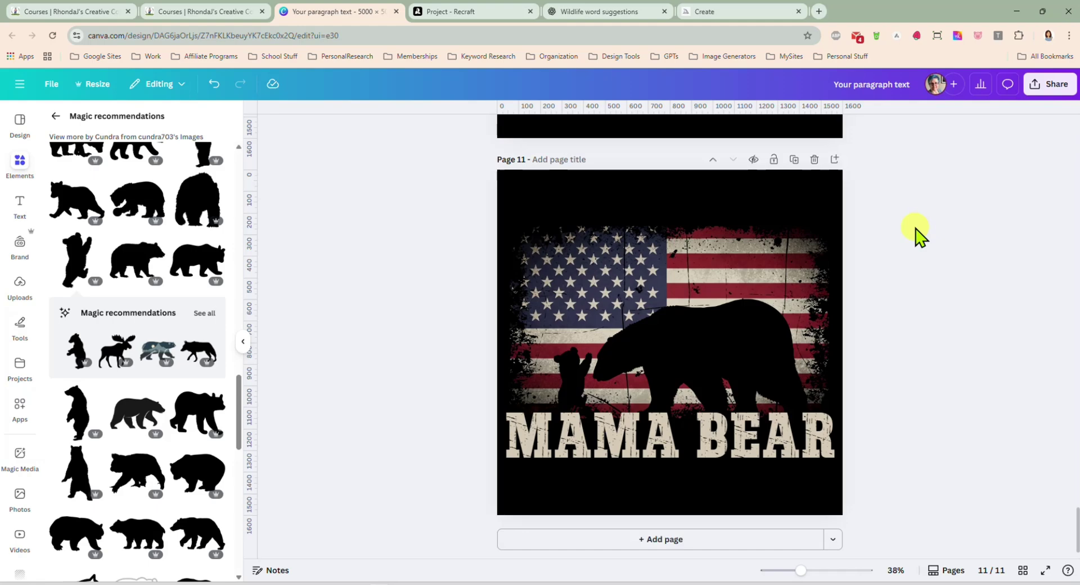
- Scroll up from page 11 through the finished designs to the FIRE FIGHTER design on page 2
{"action": "scroll", "coordinate": [885, 247], "scroll_direction": "up", "scroll_amount": 5}
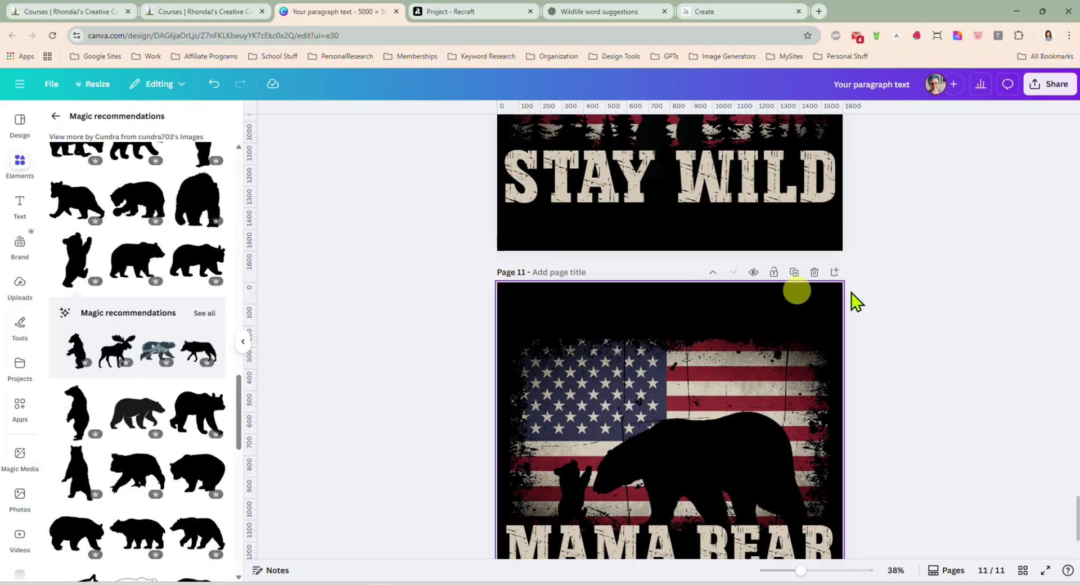
{"action": "scroll", "coordinate": [869, 290], "scroll_direction": "up", "scroll_amount": 4}
{"action": "scroll", "coordinate": [869, 287], "scroll_direction": "up", "scroll_amount": 14}
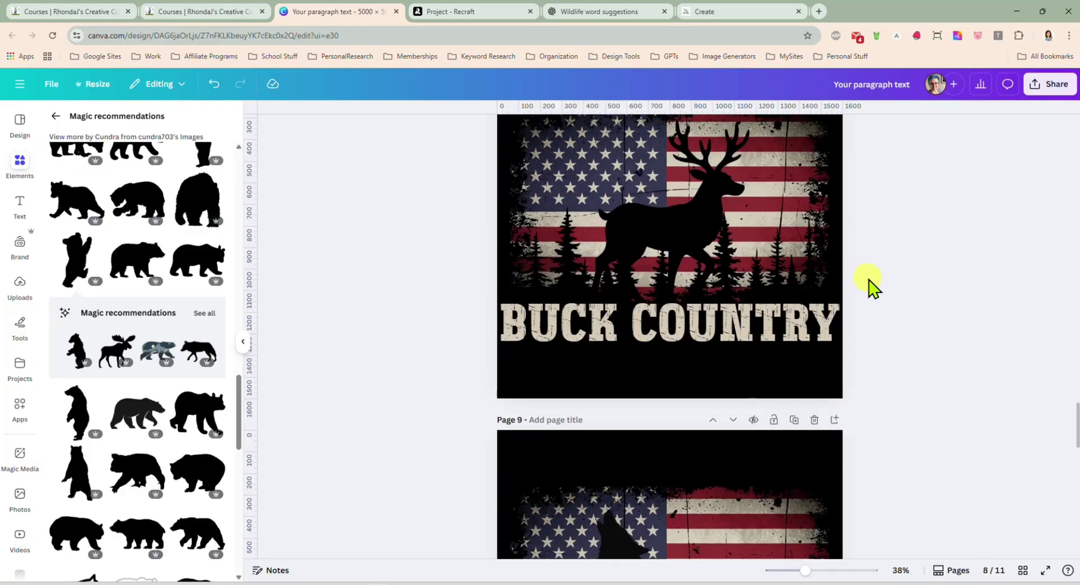
{"action": "scroll", "coordinate": [896, 236], "scroll_direction": "up", "scroll_amount": 9}
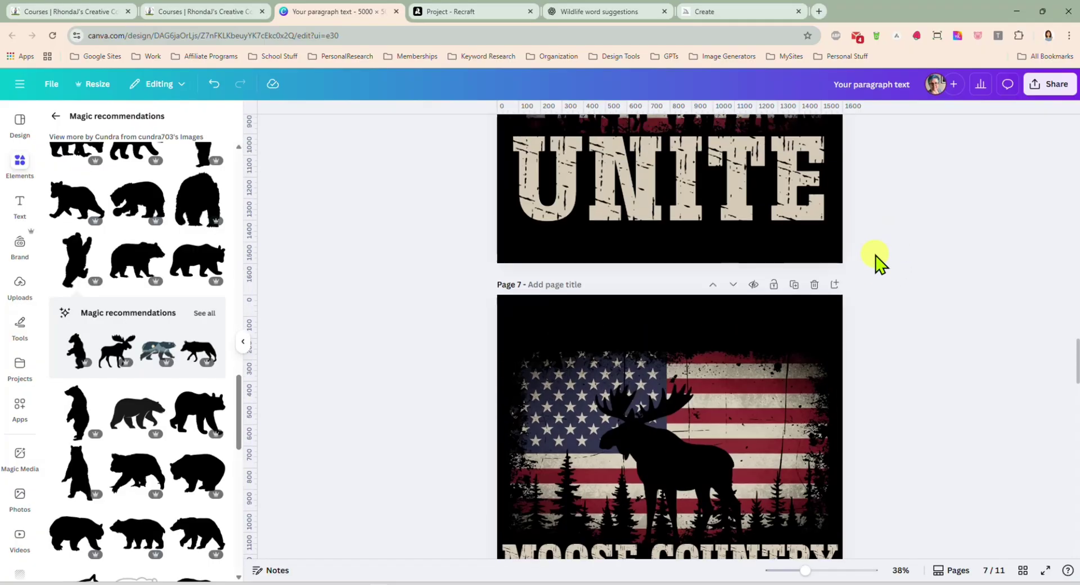
{"action": "scroll", "coordinate": [879, 263], "scroll_direction": "up", "scroll_amount": 6}
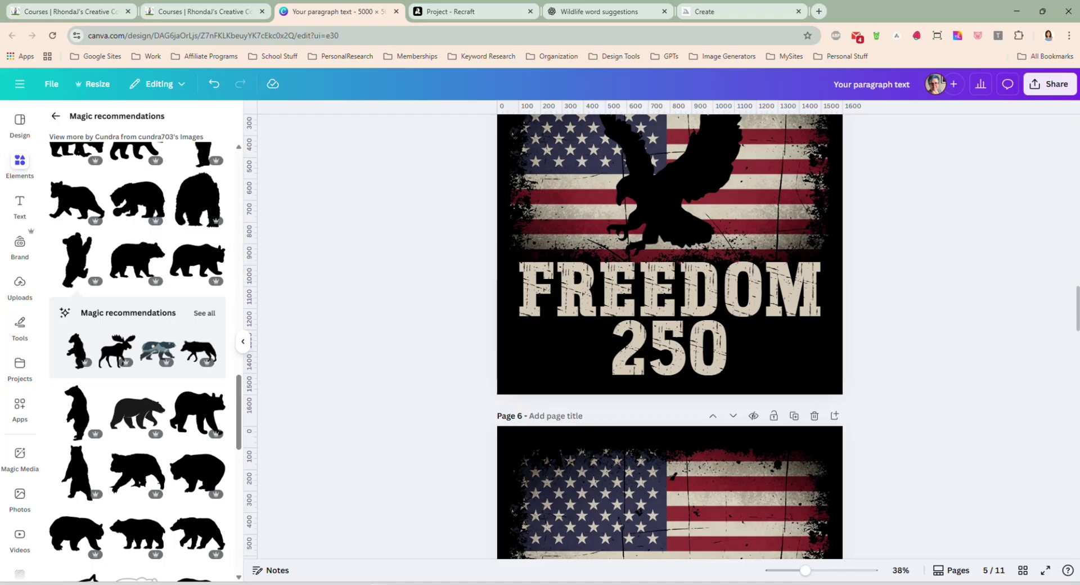
{"action": "scroll", "coordinate": [900, 298], "scroll_direction": "up", "scroll_amount": 8}
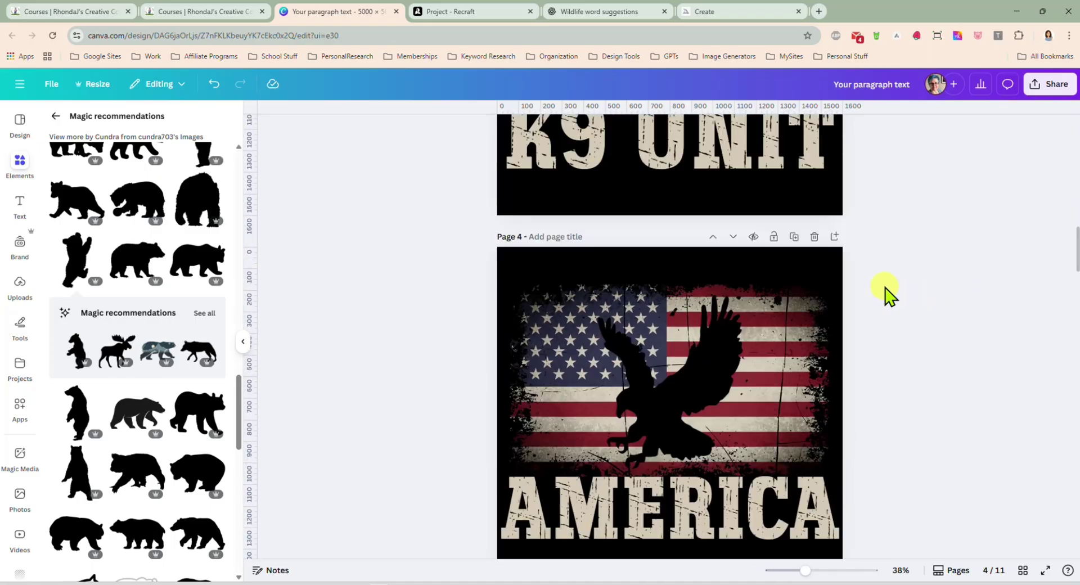
{"action": "scroll", "coordinate": [886, 293], "scroll_direction": "up", "scroll_amount": 6}
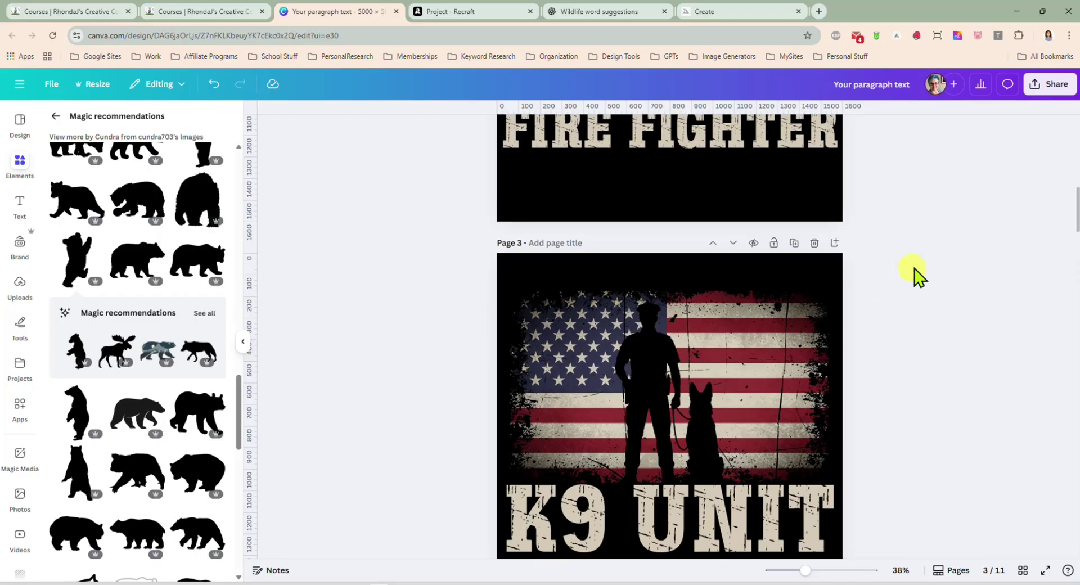
{"action": "scroll", "coordinate": [876, 296], "scroll_direction": "up", "scroll_amount": 15}
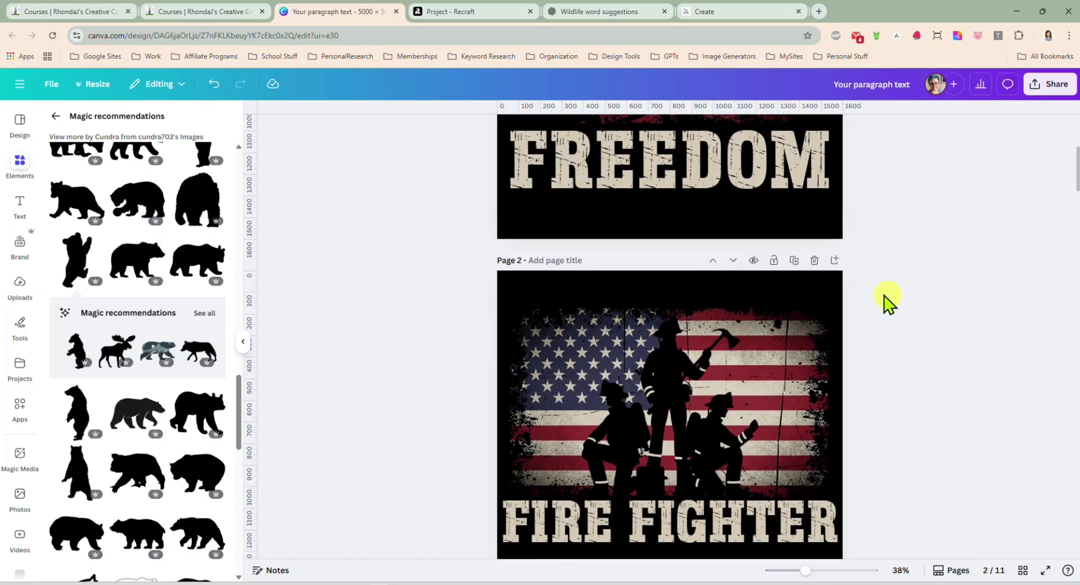